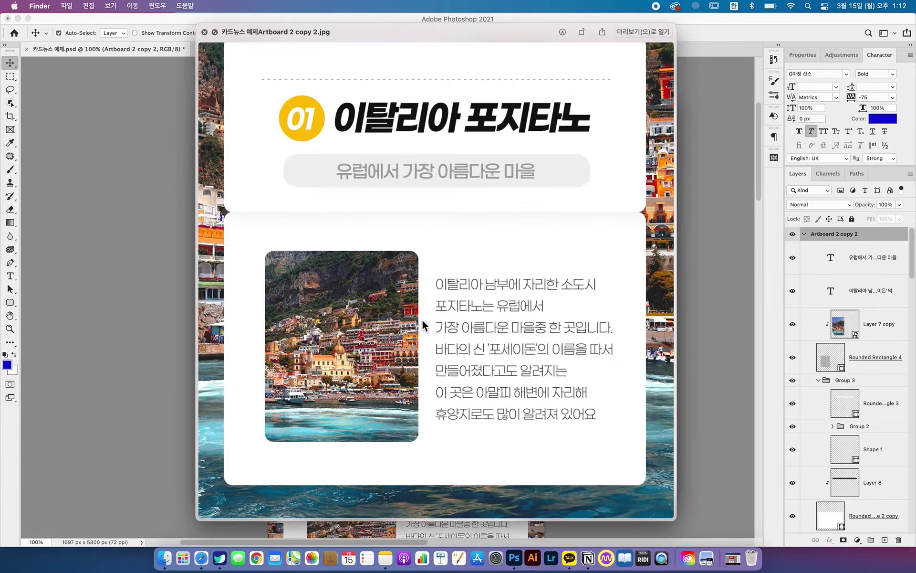
Look through the exported card news images in the preview, comparing the cover, content and closing cards
key("Right")
key("Right")
key("Left")
key("Left")
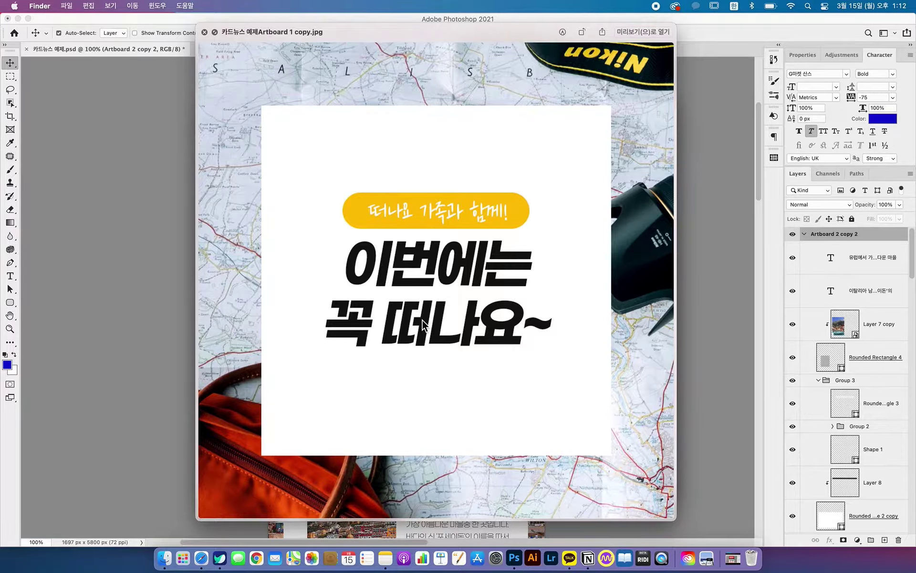
key("Left")
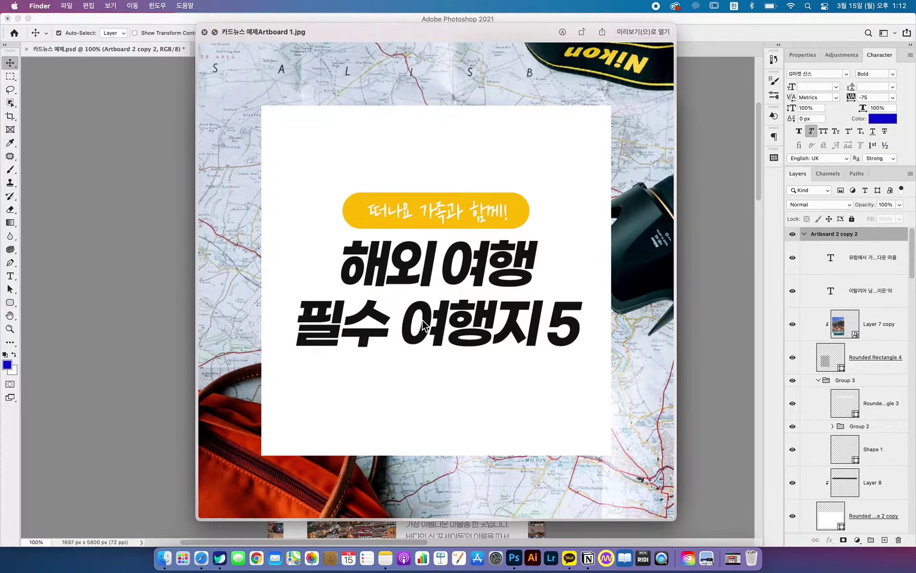
key("Right")
key("Left")
key("Right")
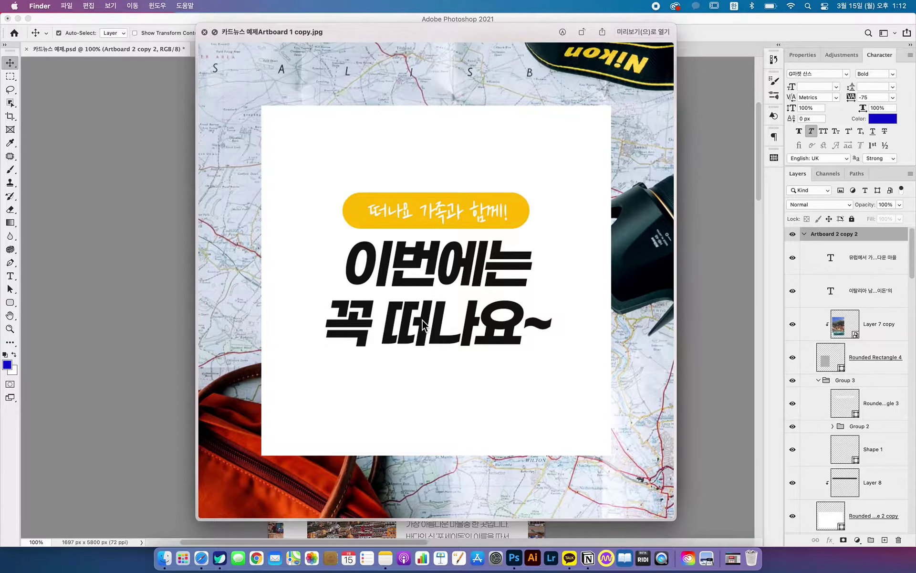
key("Left")
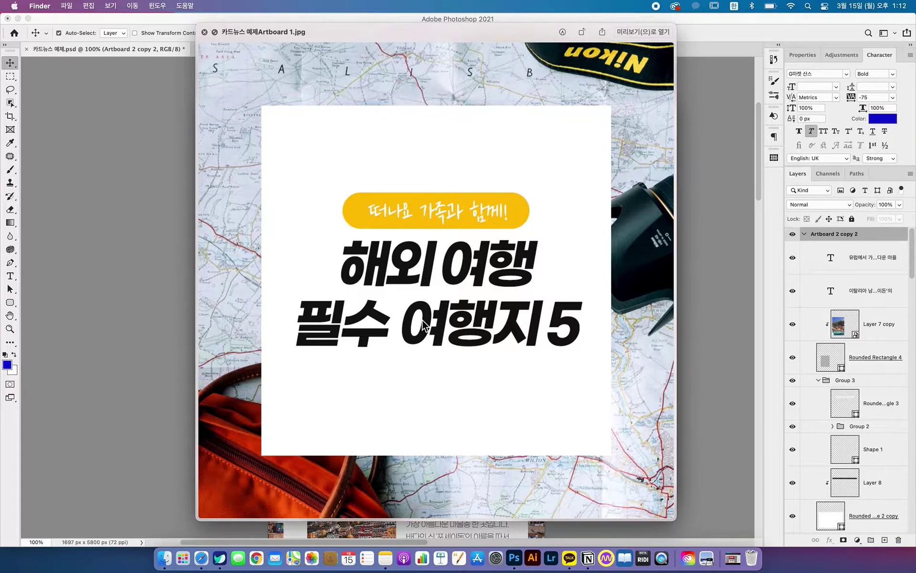
key("Left")
key("Right")
key("Right")
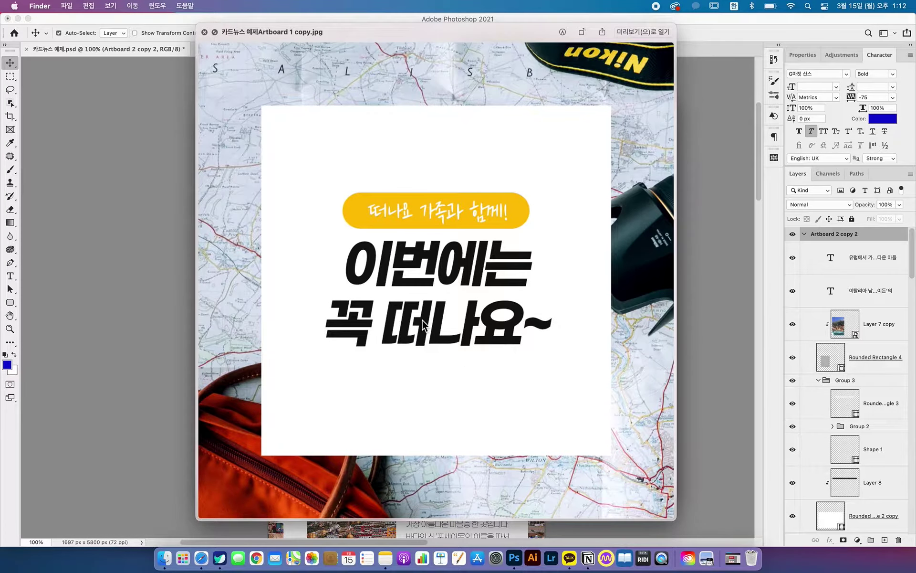
key("Left")
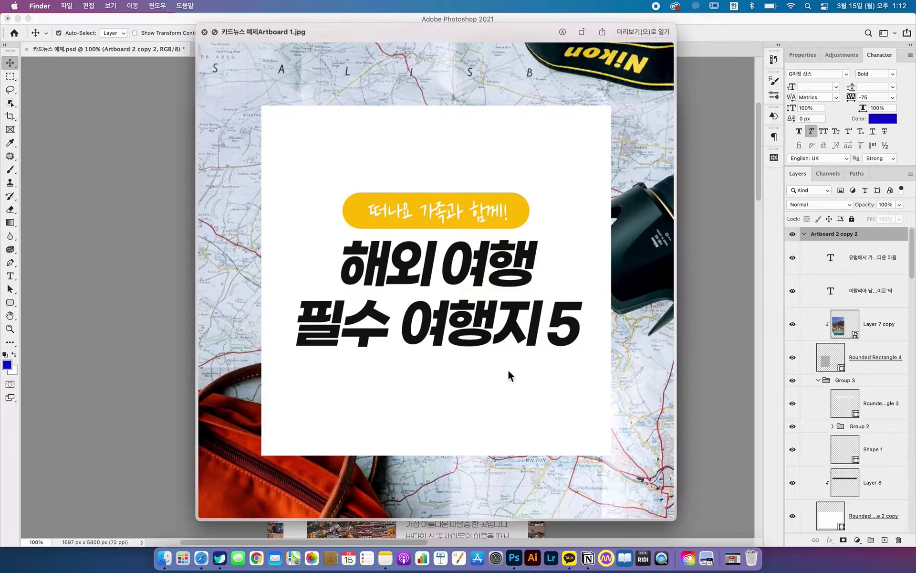
Return to the card news example document in Photoshop and look over its artboards from cover to closing card
left_click(700, 308)
scroll(682, 324, "up", 3)
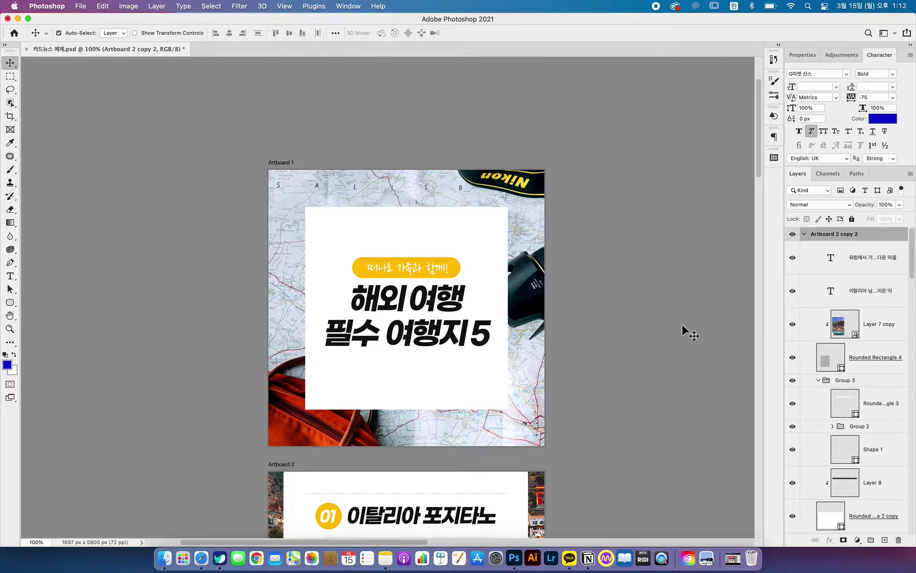
scroll(682, 325, "down", 20)
scroll(682, 324, "down", 8)
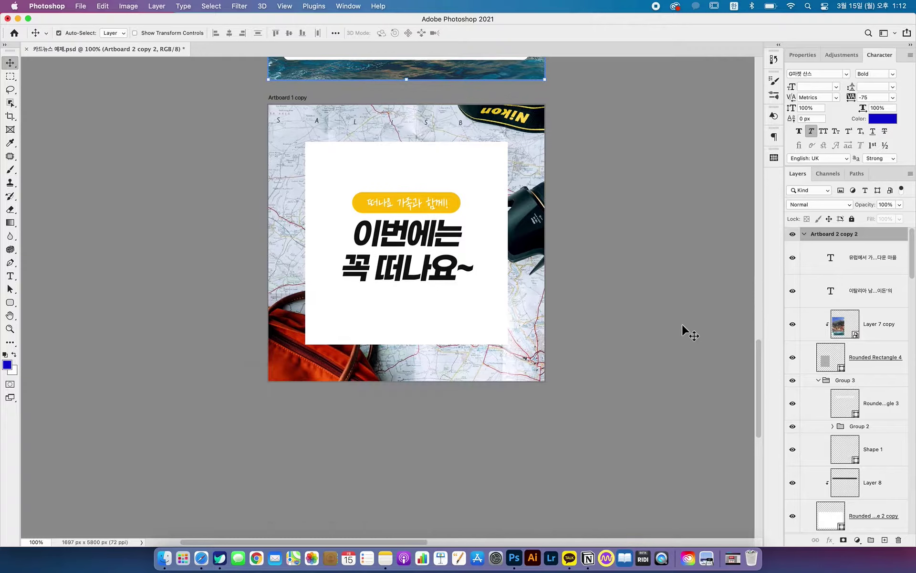
scroll(682, 324, "up", 20)
scroll(685, 327, "up", 5)
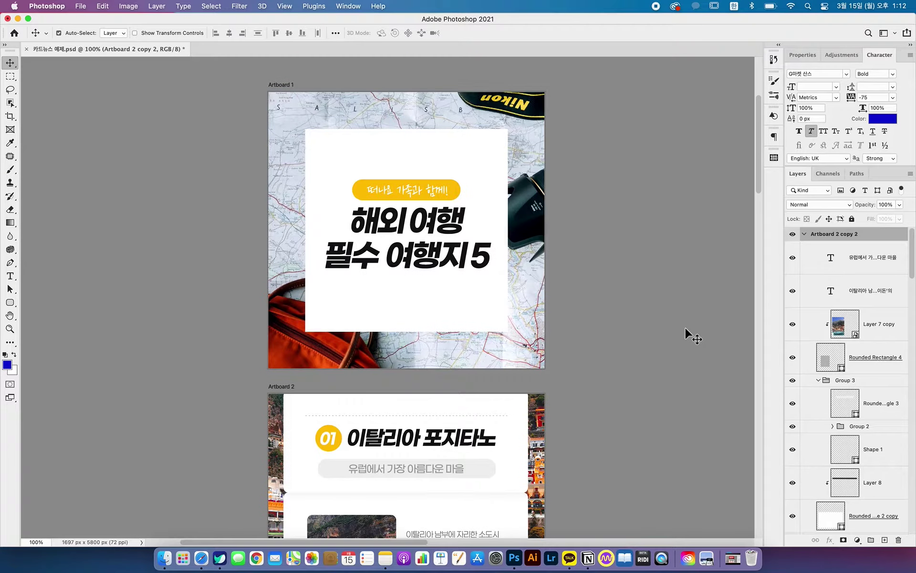
scroll(685, 327, "up", 1)
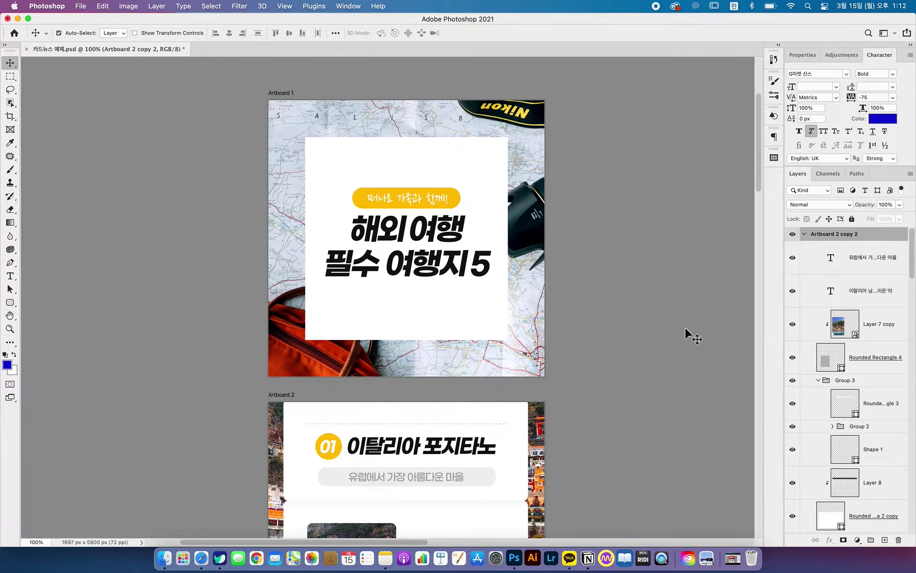
left_click(685, 328)
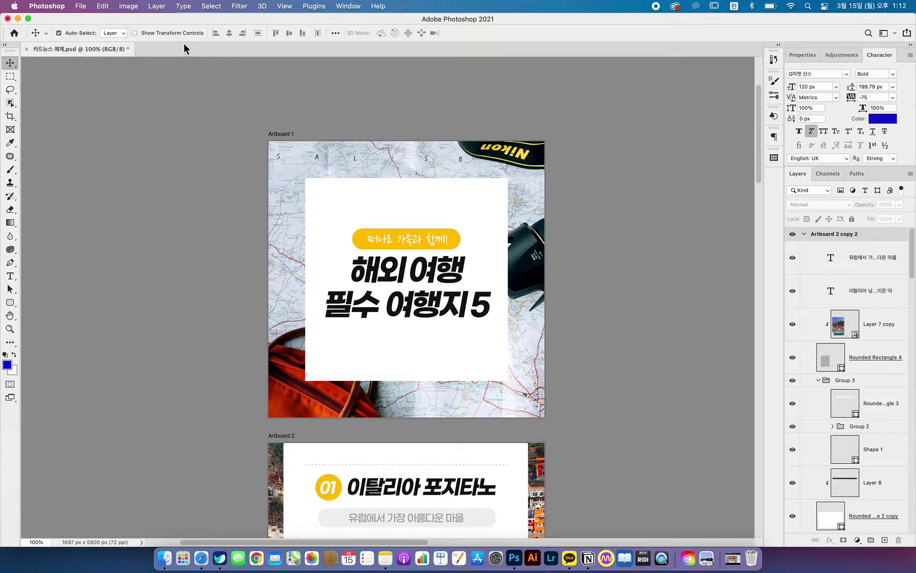
Start a new document and name it 카드뉴스인스타
left_click(81, 6)
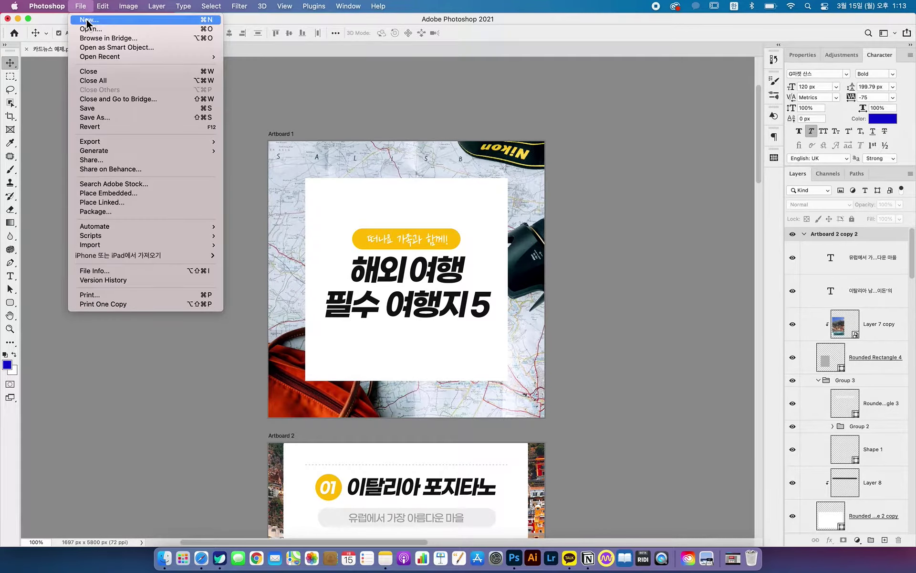
left_click(87, 21)
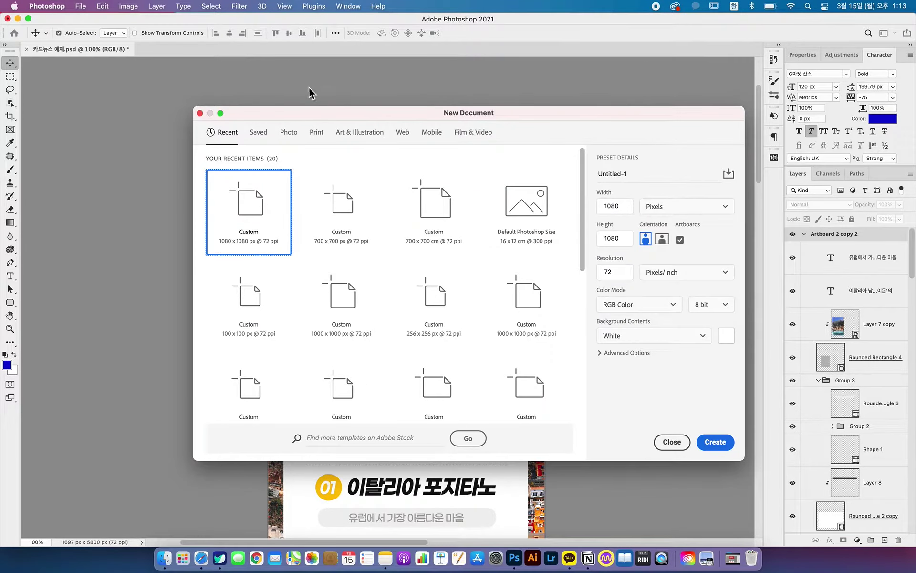
left_click_drag(331, 115, 253, 93)
left_click(581, 156)
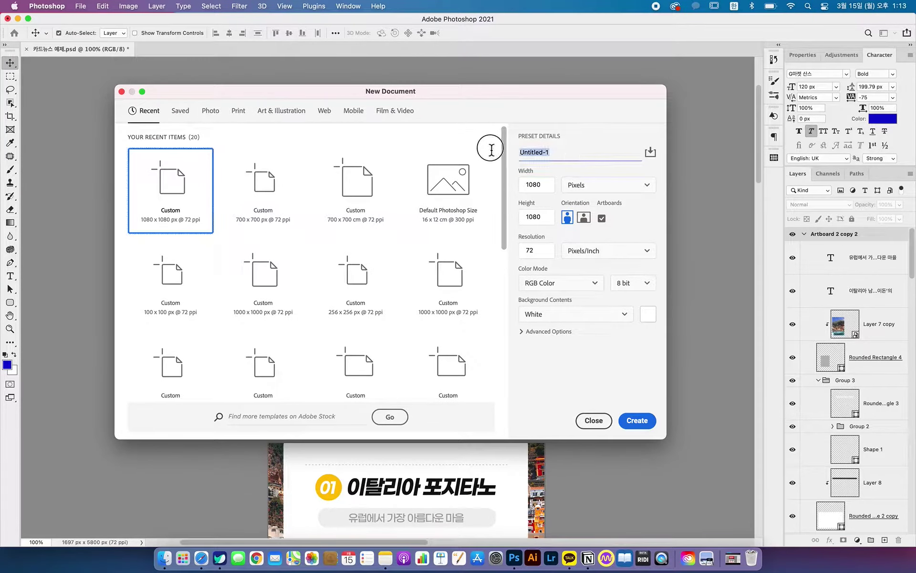
type("캐")
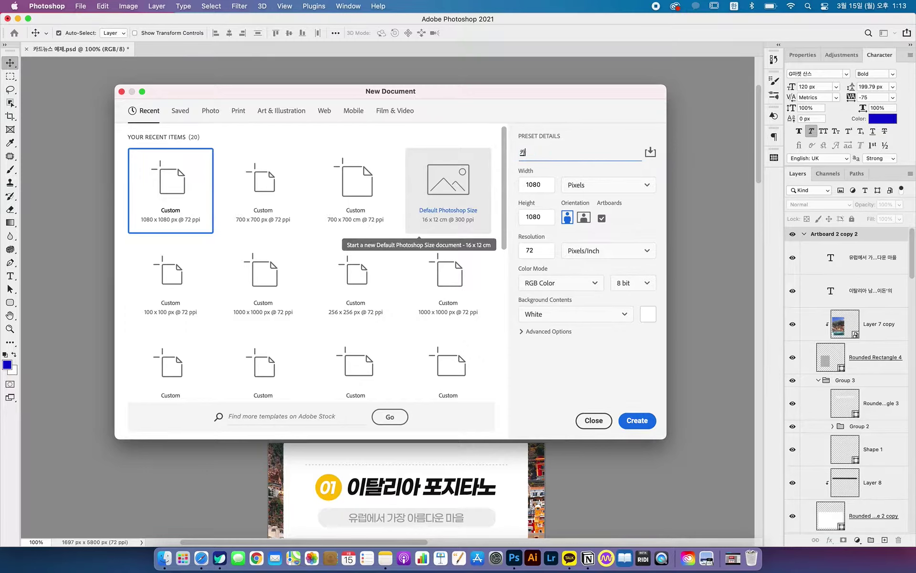
type("드뉴스인스타")
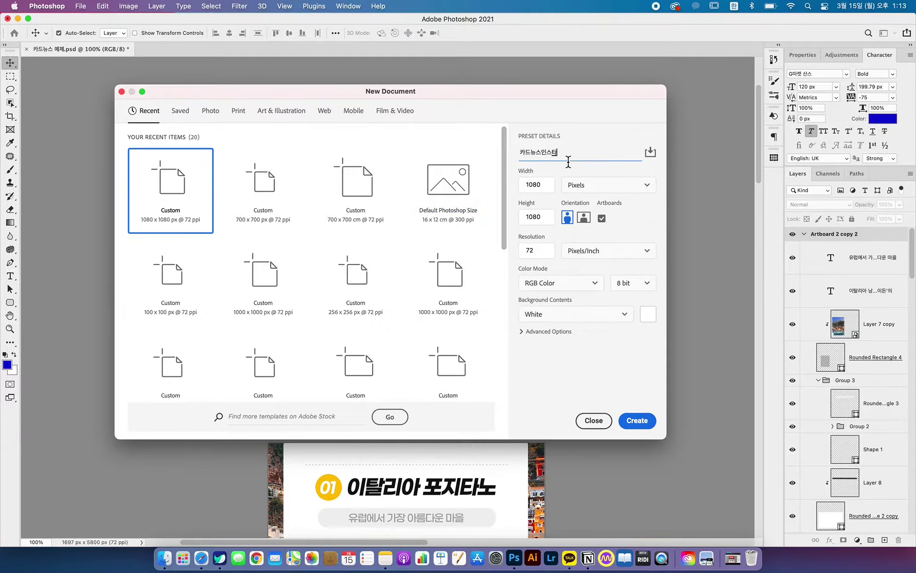
Create the document at 1080 x 1080 pixels, 72 pixels/inch, RGB Color, 8 bit, white background, with artboards enabled
left_click(543, 189)
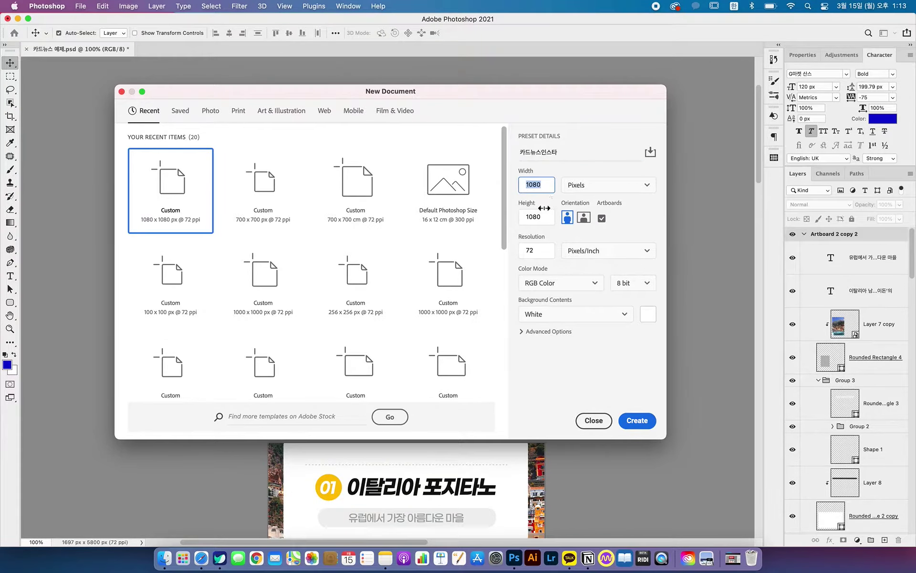
left_click(582, 186)
left_click(585, 205)
left_click(537, 250)
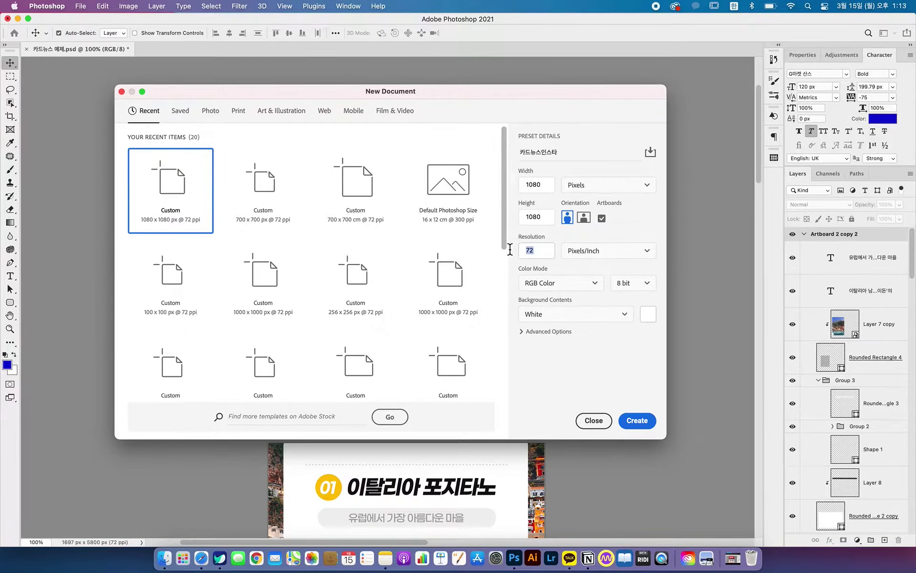
left_click(542, 286)
left_click(544, 305)
left_click(603, 220)
left_click(603, 220)
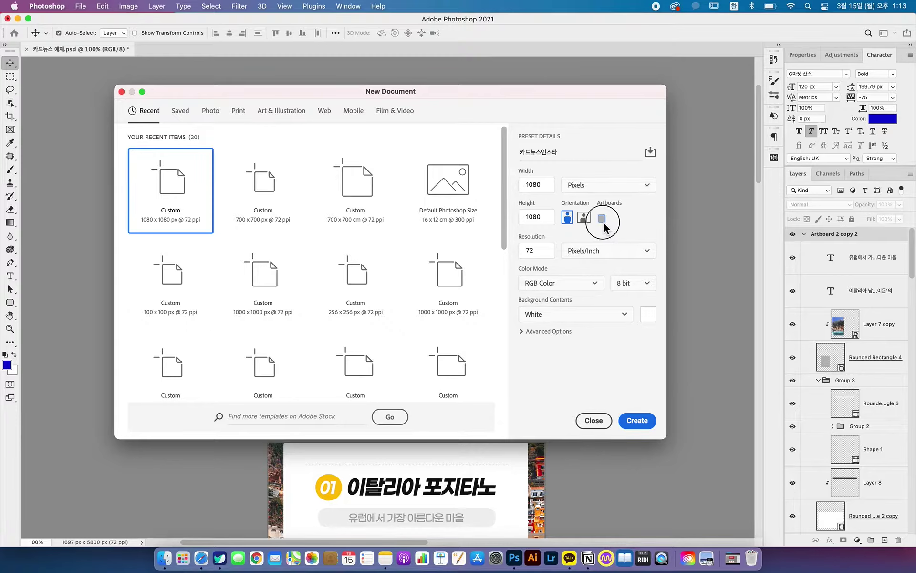
left_click(635, 425)
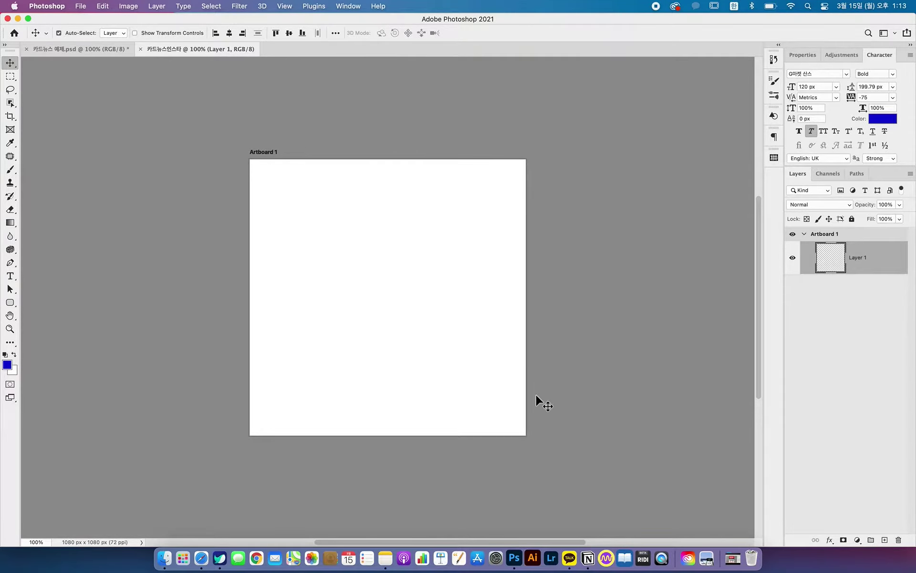
Switch to the Naver Whale browser and examine the Google results for 인스타그램 최적화 사이즈
left_click(220, 558)
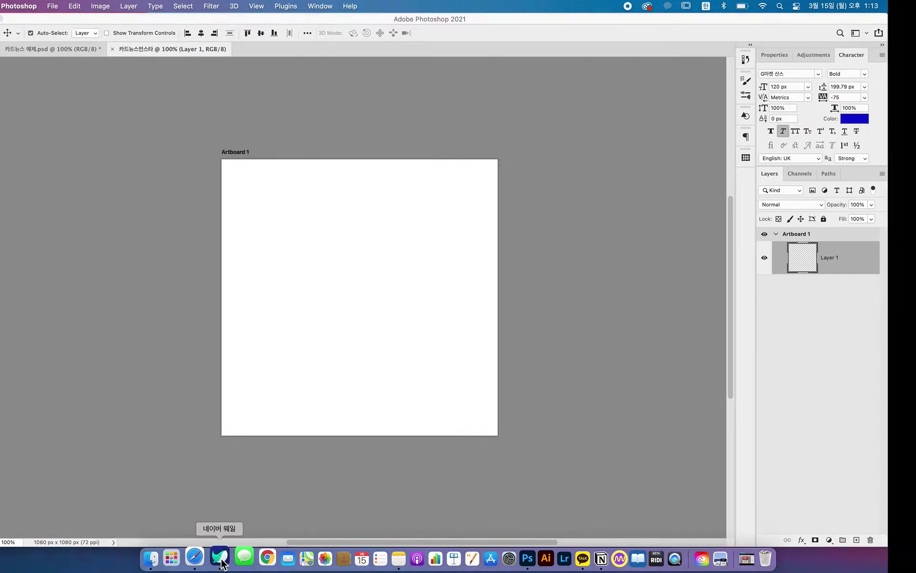
left_click(217, 67)
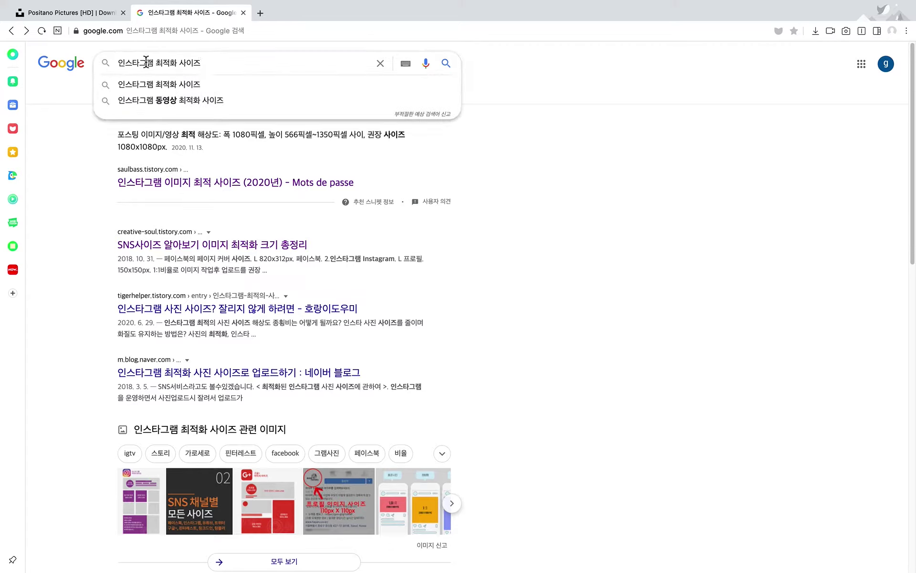
left_click_drag(146, 63, 242, 69)
left_click(241, 68)
left_click_drag(156, 68, 239, 65)
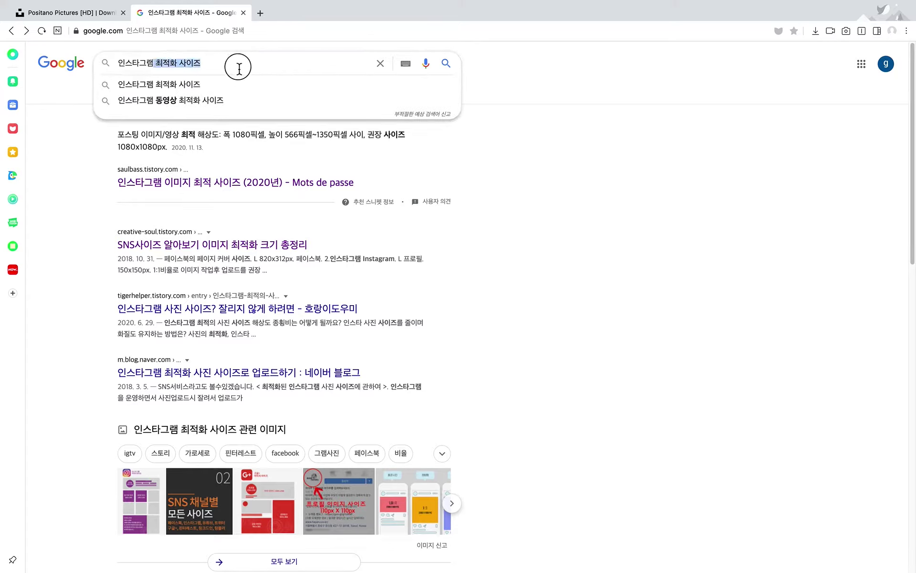
left_click(531, 188)
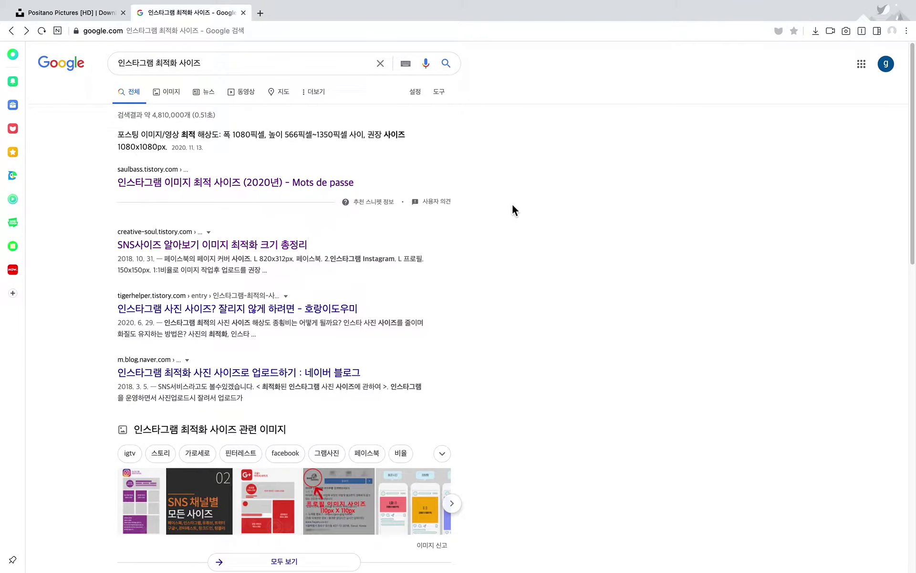
Open the article 인스타그램 이미지 최적 사이즈 (2020년) and read through its feed post image size sections
left_click(344, 184)
scroll(570, 237, "down", 10)
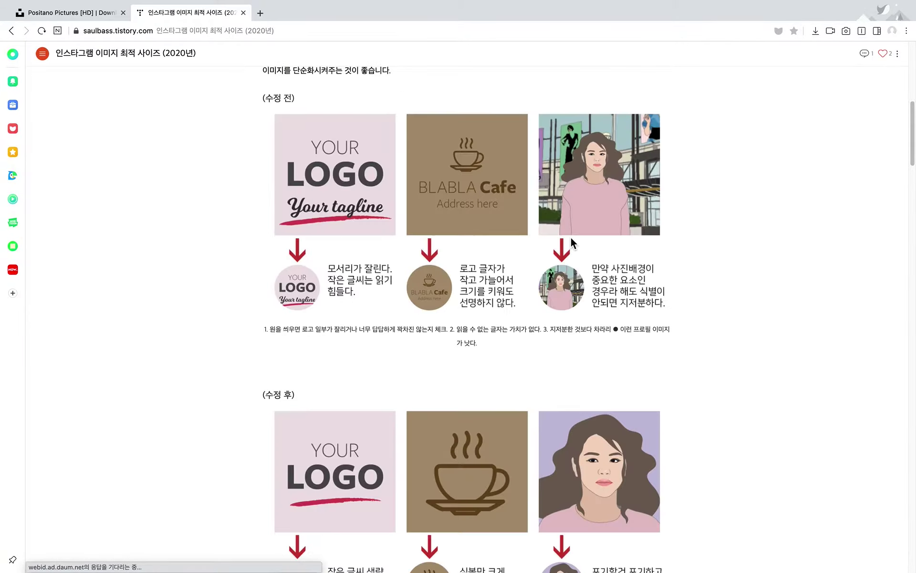
scroll(573, 246, "down", 10)
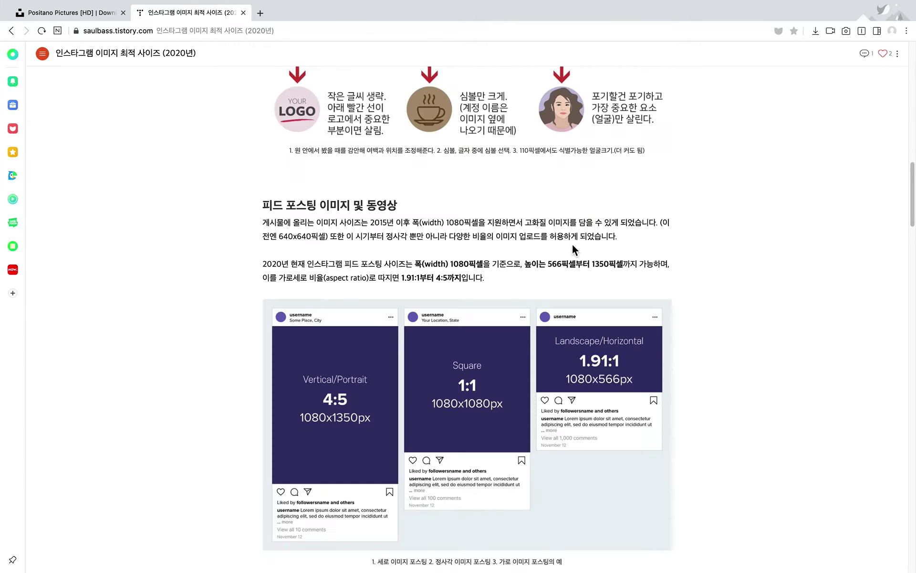
scroll(572, 246, "down", 12)
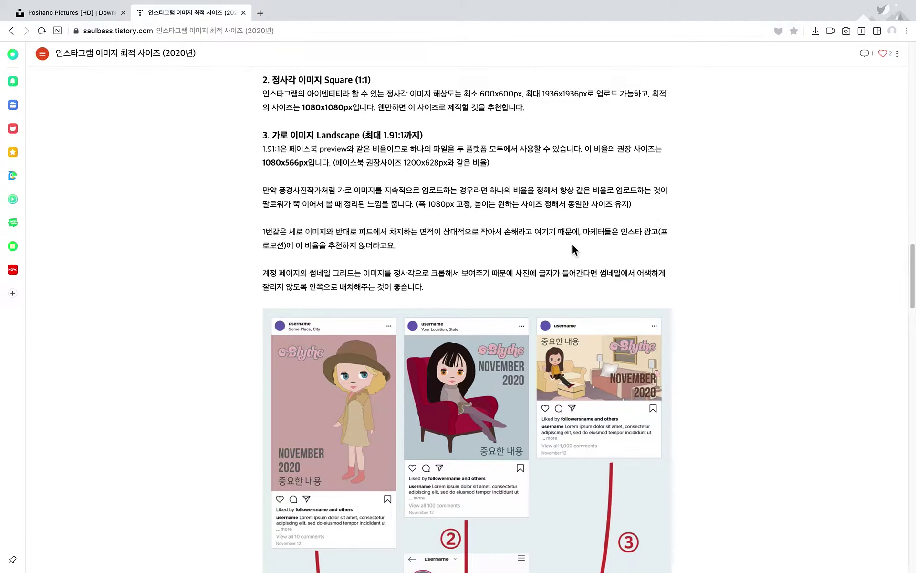
scroll(572, 244, "up", 3)
scroll(514, 262, "up", 5)
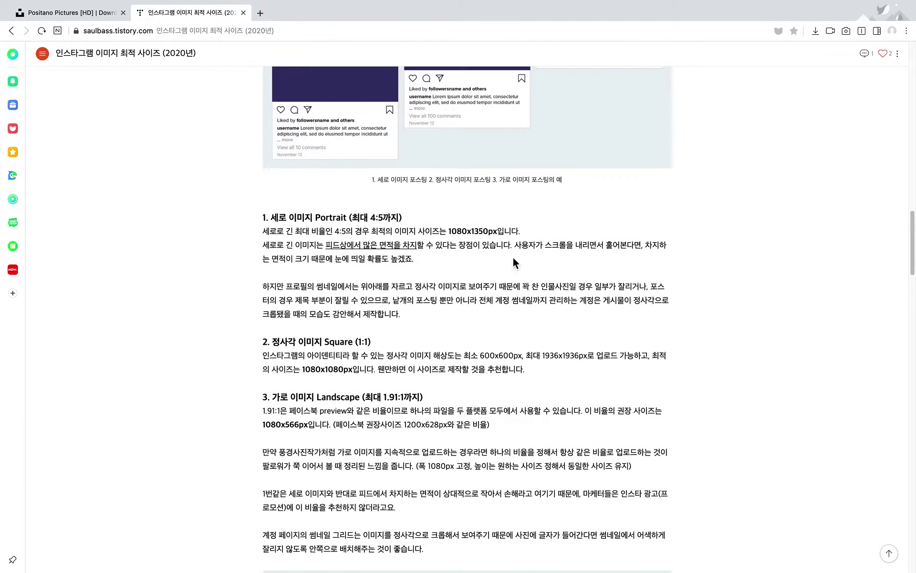
Examine the minimum, maximum and optimal sizes in the article's square image section, and return to the search results
scroll(514, 263, "down", 3)
left_click_drag(281, 249, 372, 249)
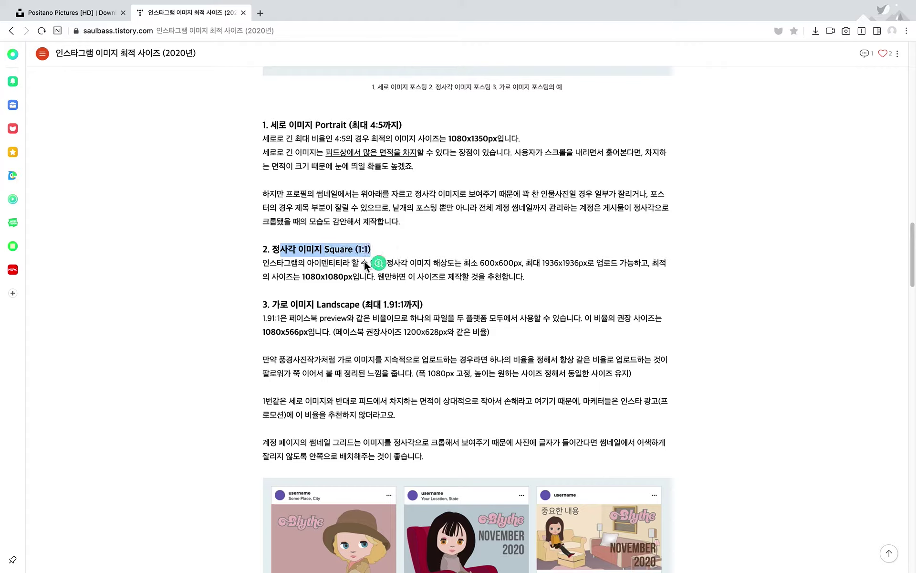
left_click_drag(303, 277, 367, 277)
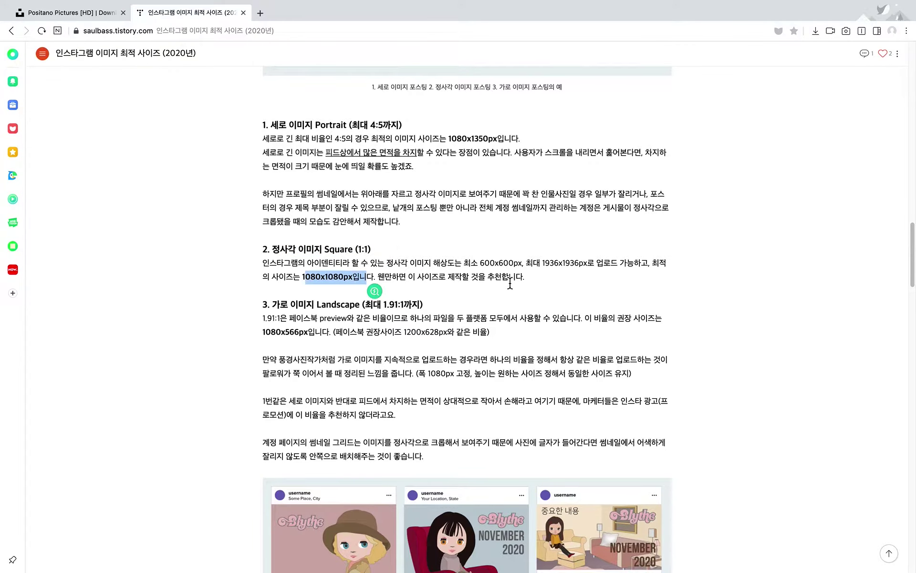
left_click_drag(446, 262, 615, 263)
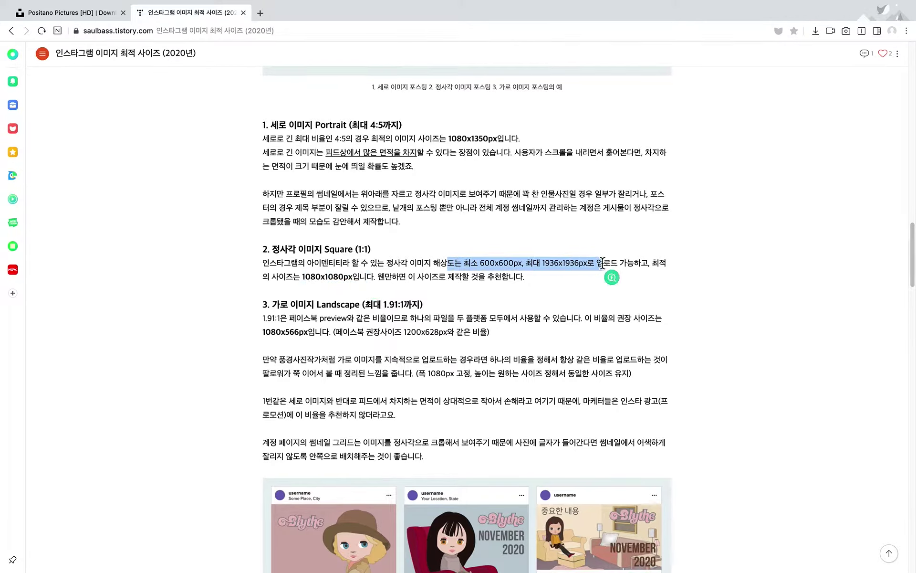
left_click(497, 283)
left_click_drag(470, 266, 641, 264)
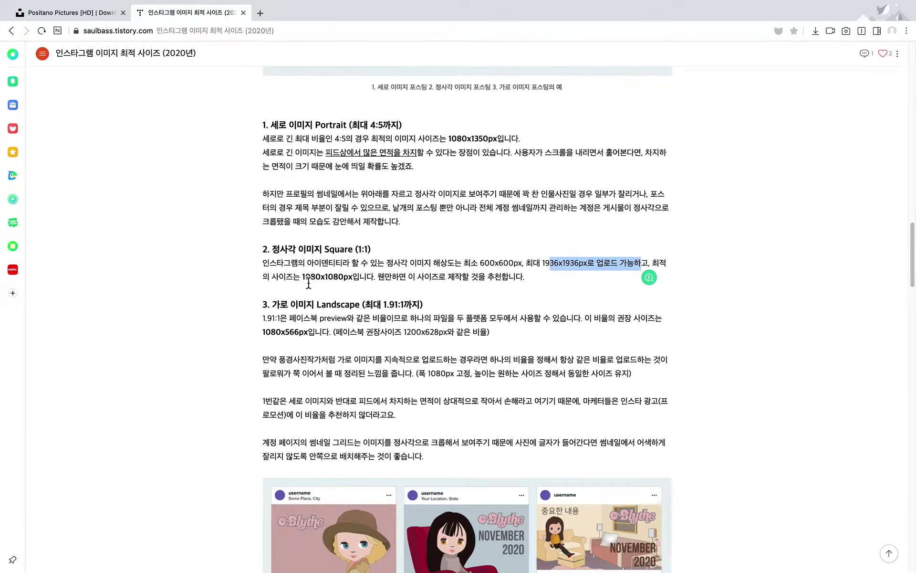
left_click_drag(310, 278, 427, 292)
left_click(581, 286)
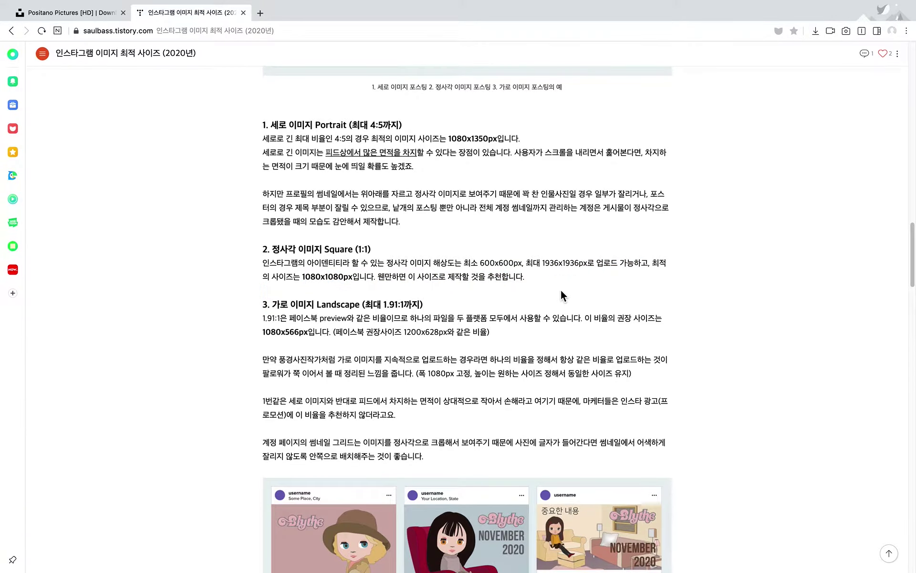
left_click_drag(305, 284, 353, 282)
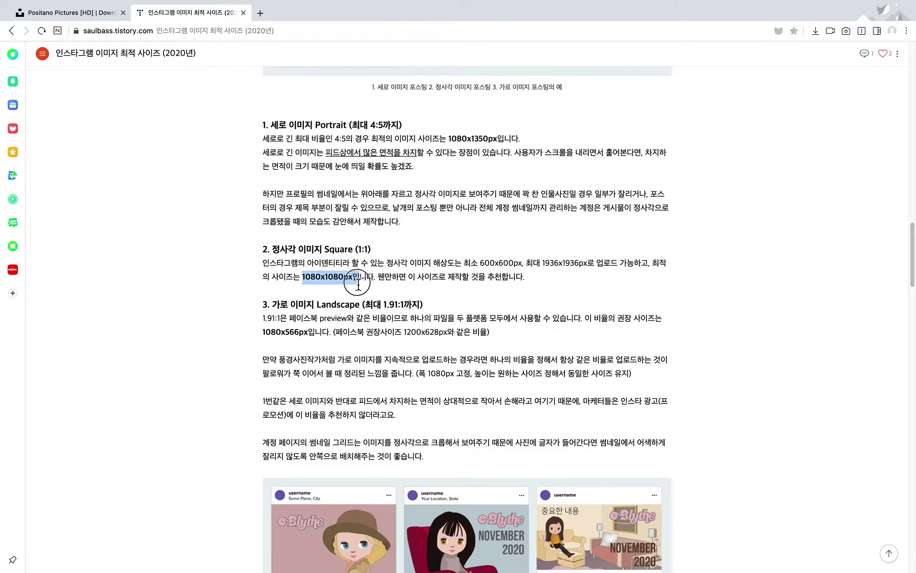
left_click(11, 30)
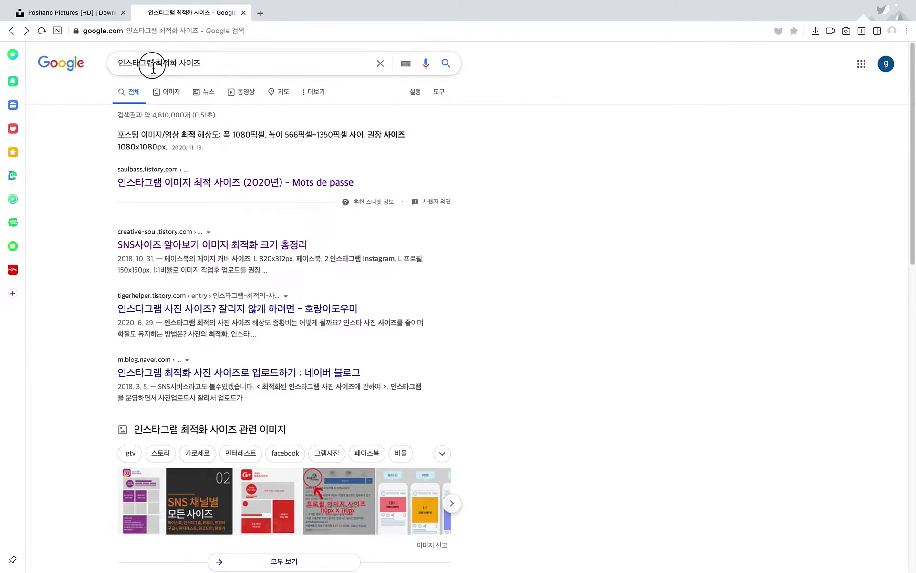
left_click(162, 62)
left_click_drag(156, 62, 118, 62)
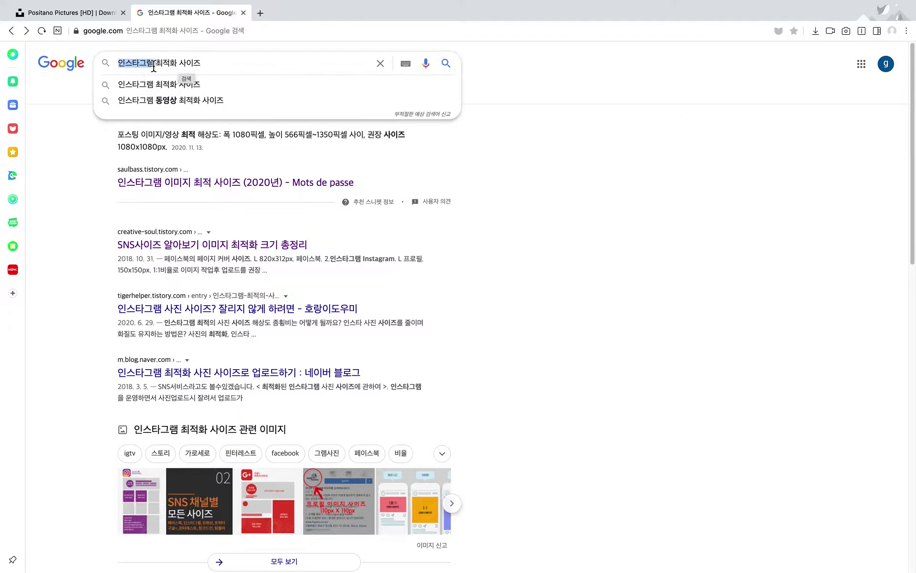
left_click(540, 221)
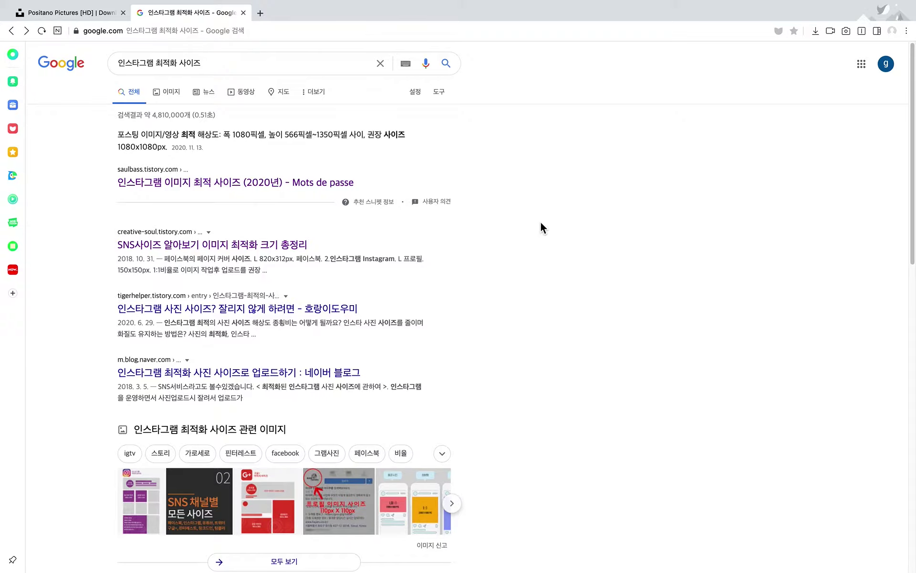
Switch to Photoshop, review the preset details for a new document, and close the dialog without creating one
key("ctrl+Up")
left_click(591, 234)
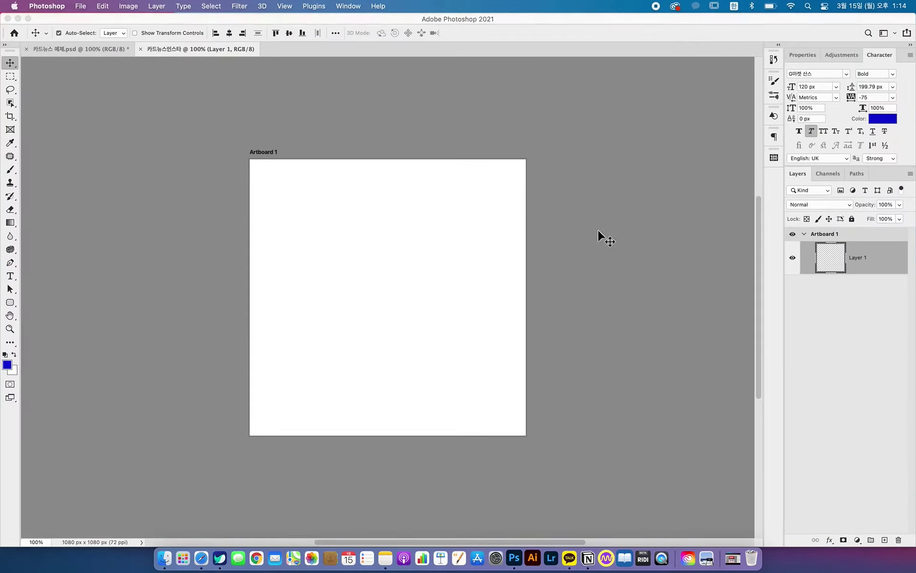
left_click(76, 8)
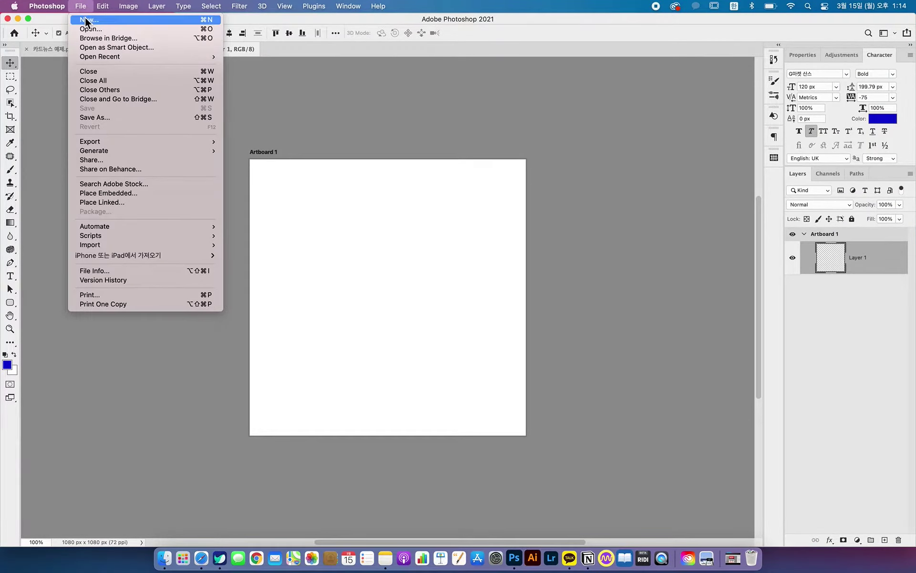
left_click(87, 18)
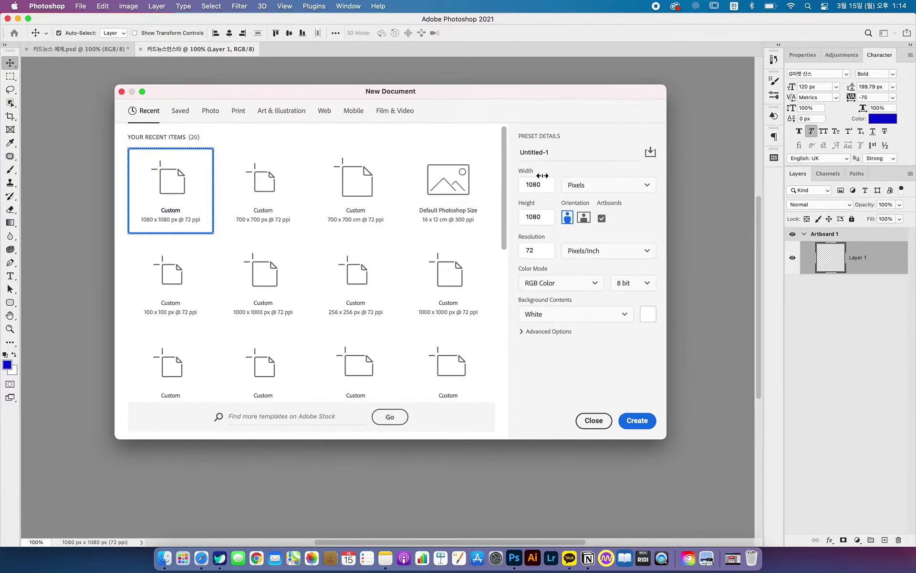
left_click(604, 425)
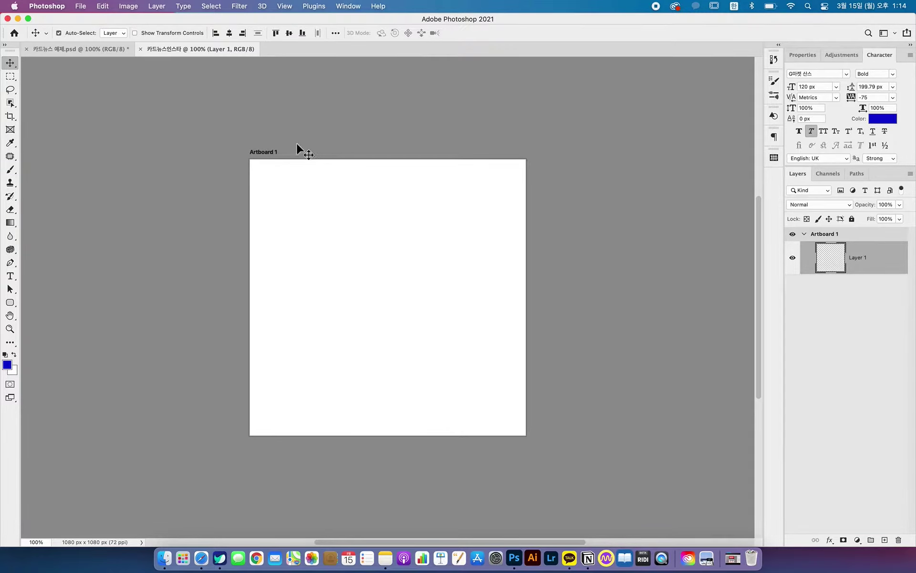
Add three more 1080 x 1080 px artboards in a column below Artboard 1
left_click(270, 152)
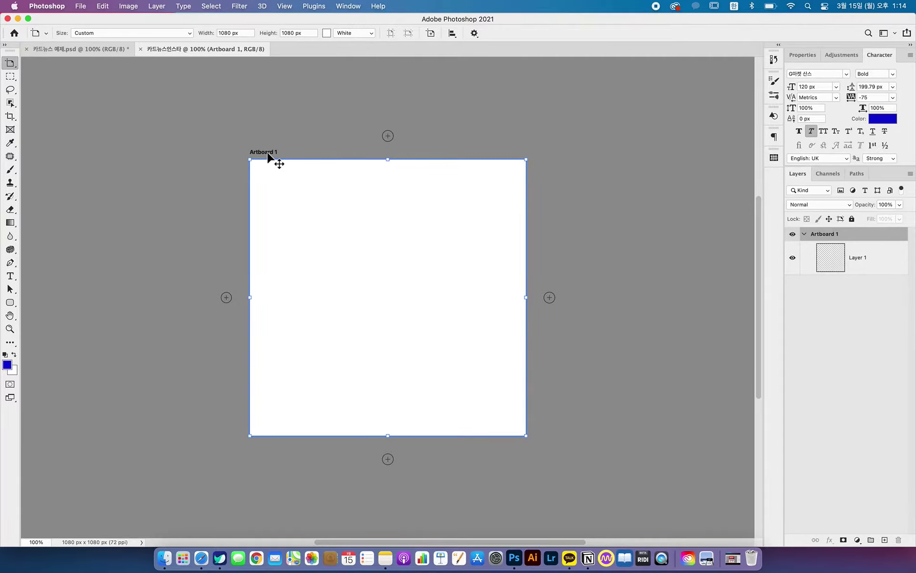
left_click(388, 460)
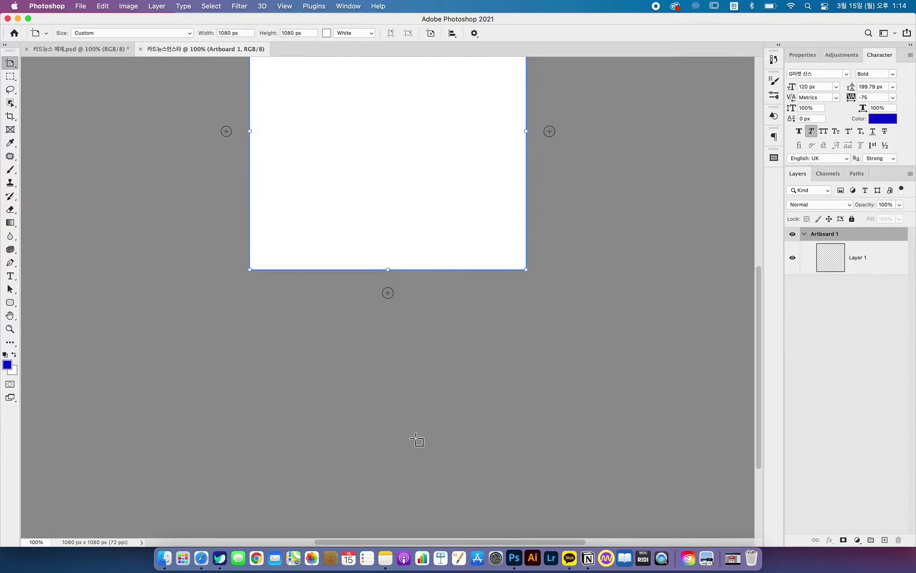
left_click(388, 296)
left_click(388, 296)
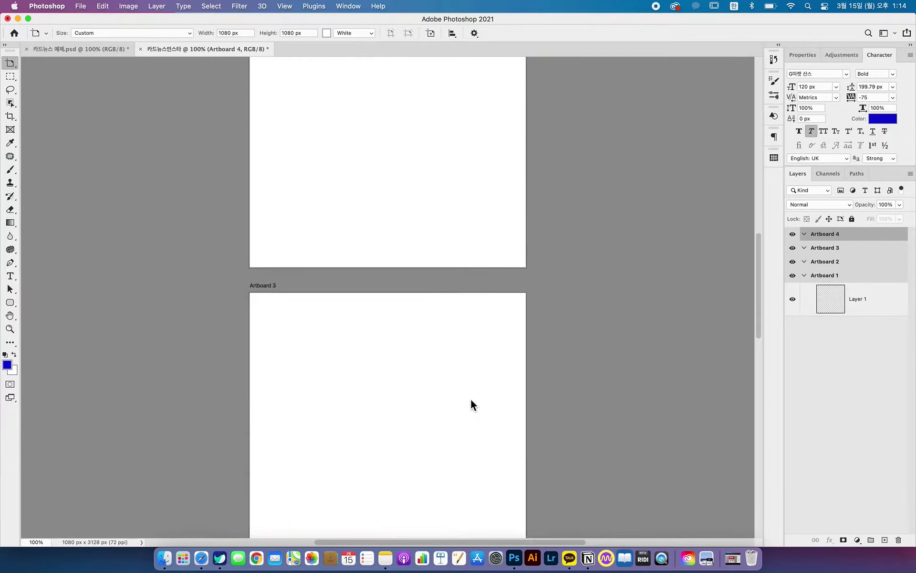
scroll(471, 399, "up", 15)
scroll(415, 363, "down", 5)
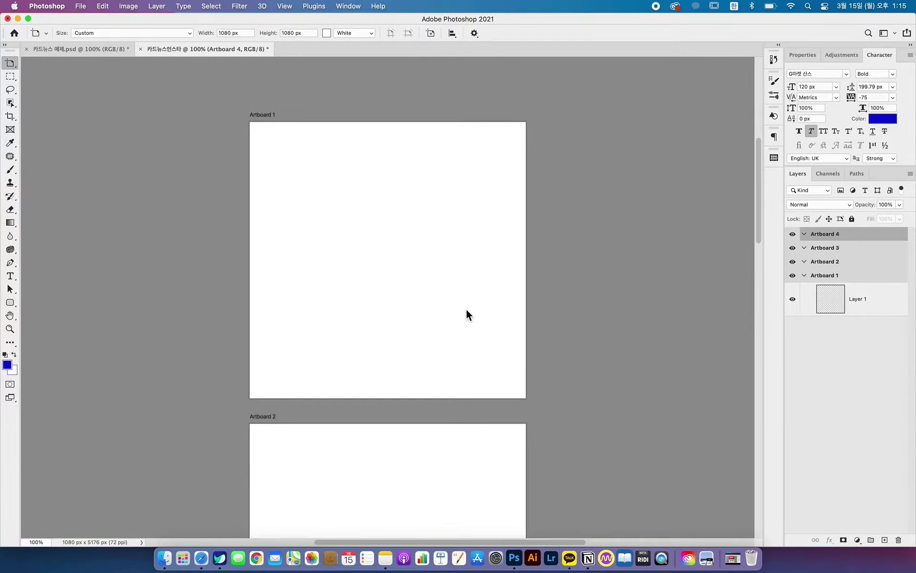
Undo the three added artboards and return to the Move tool
key("super+z")
key("super+z")
key("super+z")
key("v")
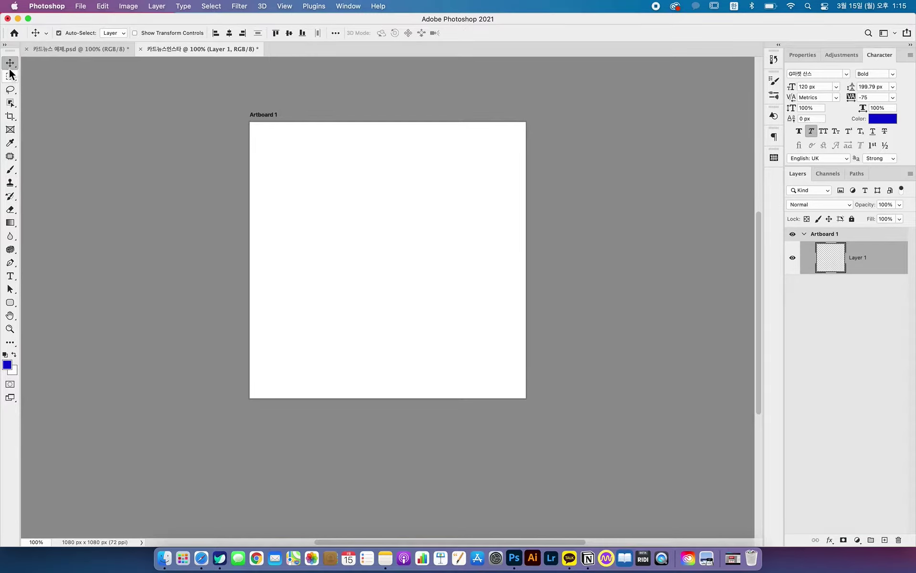
left_click(553, 159)
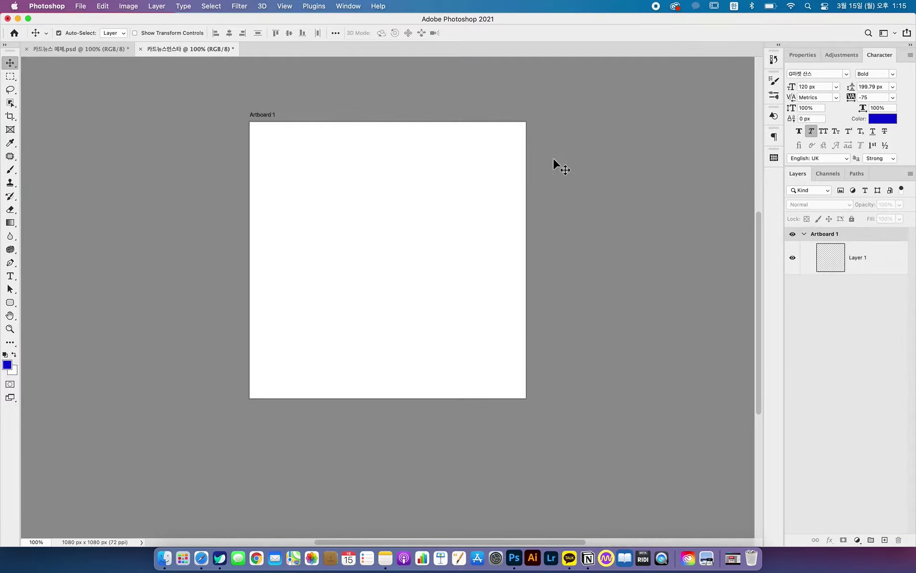
left_click(404, 188)
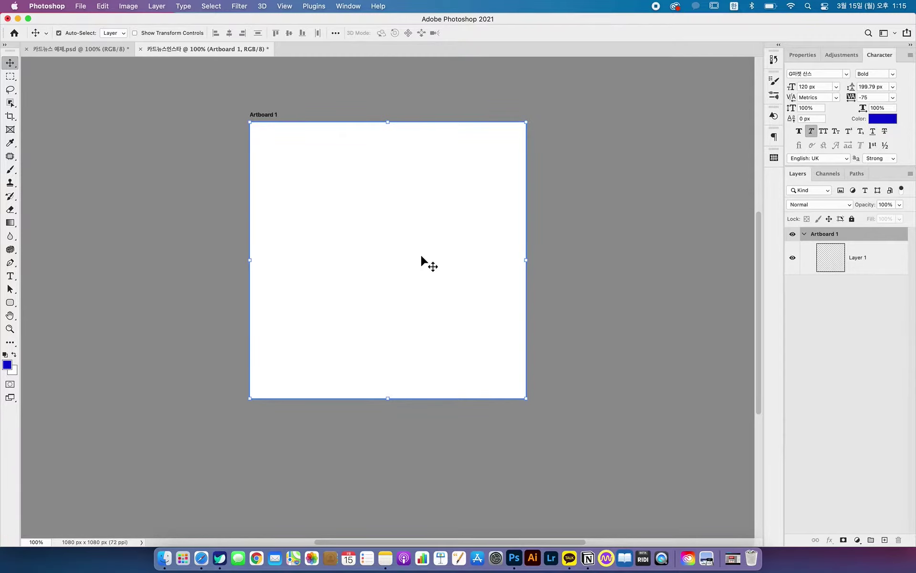
scroll(422, 258, "down", 5)
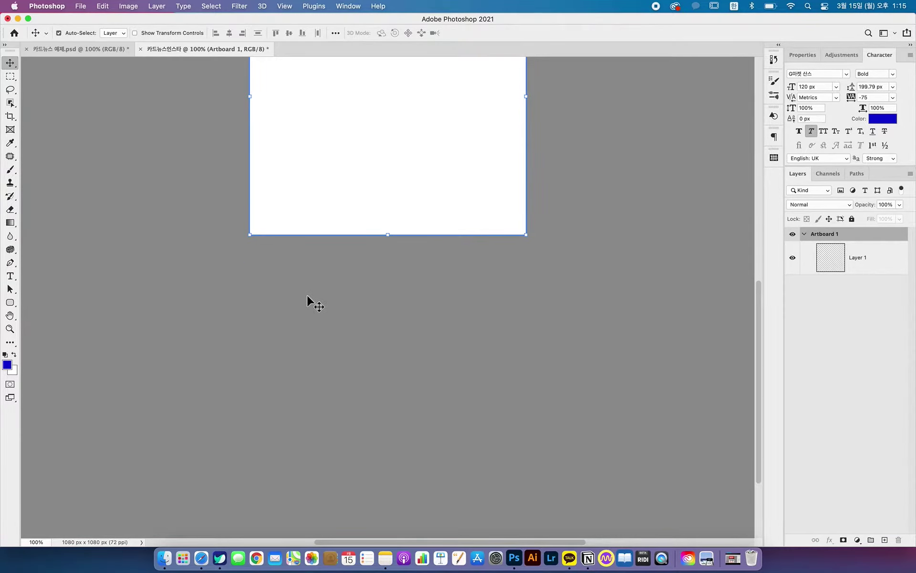
scroll(307, 298, "up", 6)
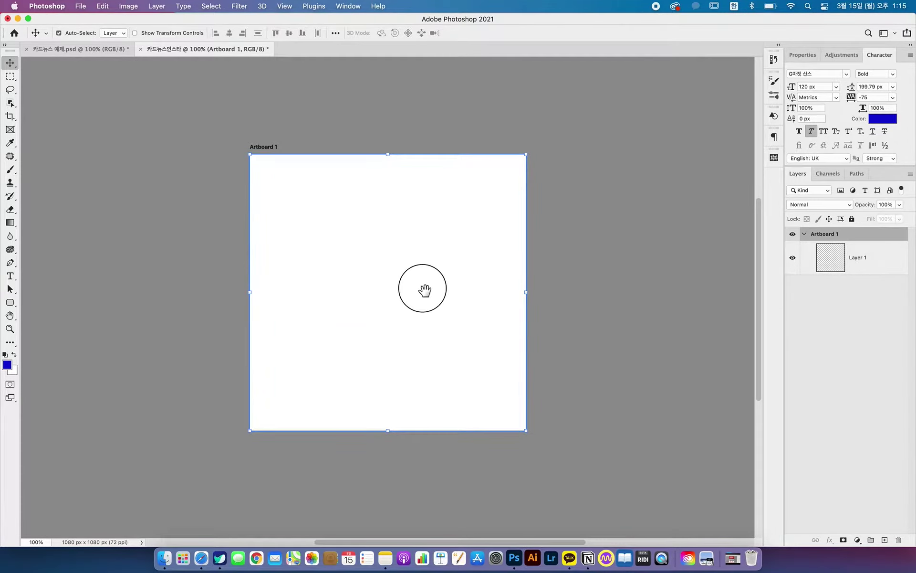
mouse_move(423, 290)
left_mouse_down()
mouse_move(437, 294)
mouse_move(460, 278)
mouse_move(441, 287)
left_mouse_up()
key("z")
key("v")
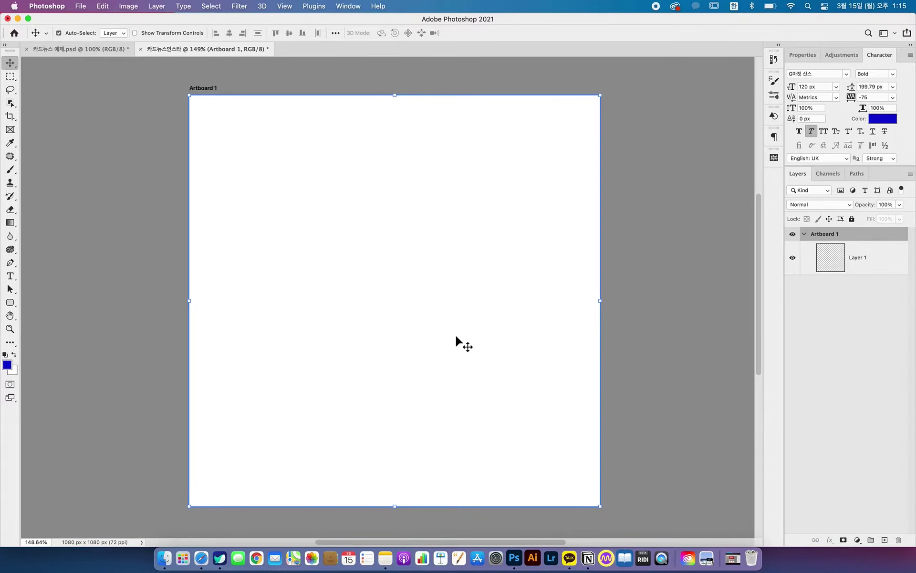
left_click(646, 276)
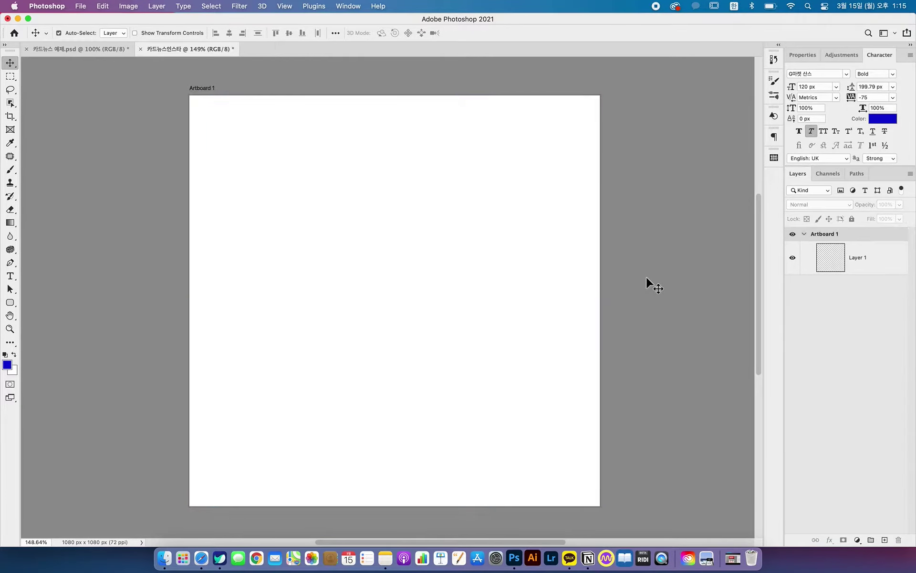
Examine the cover card on Artboard 1 of the example document 카드뉴스 예제.psd up close
left_click(70, 50)
key("z")
left_click_drag(377, 157, 448, 234)
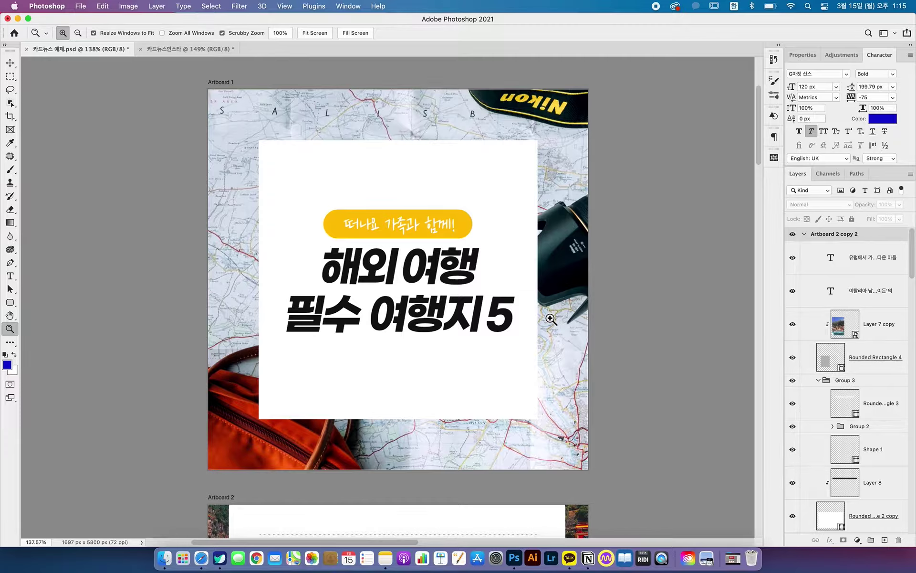
Switch to the Naver Whale browser and go from the Positano results to the Unsplash home page
left_click(220, 558)
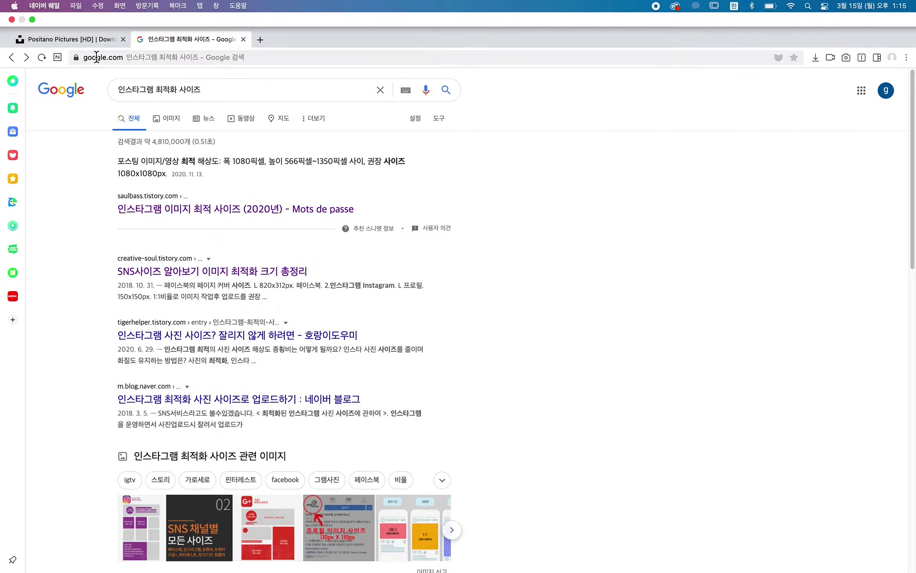
left_click(68, 42)
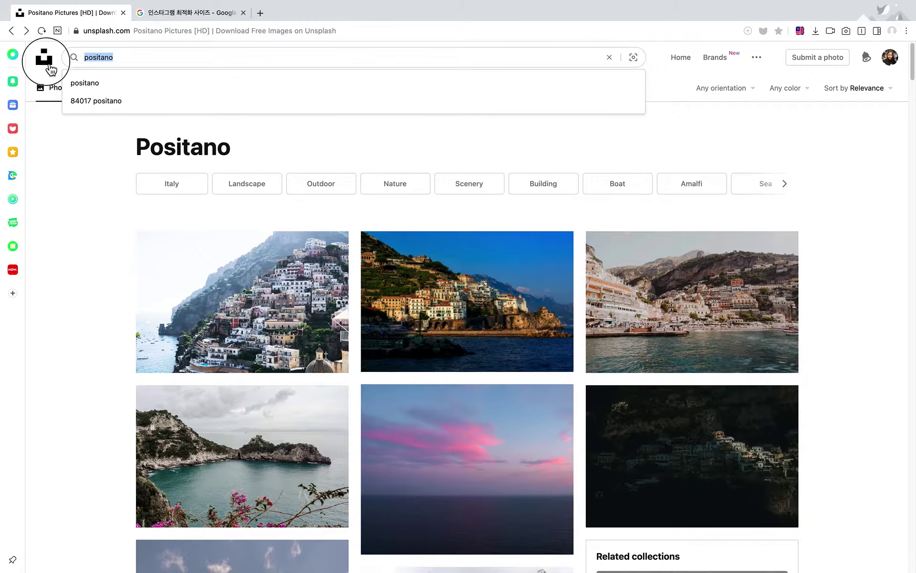
left_click(51, 68)
left_click(127, 31)
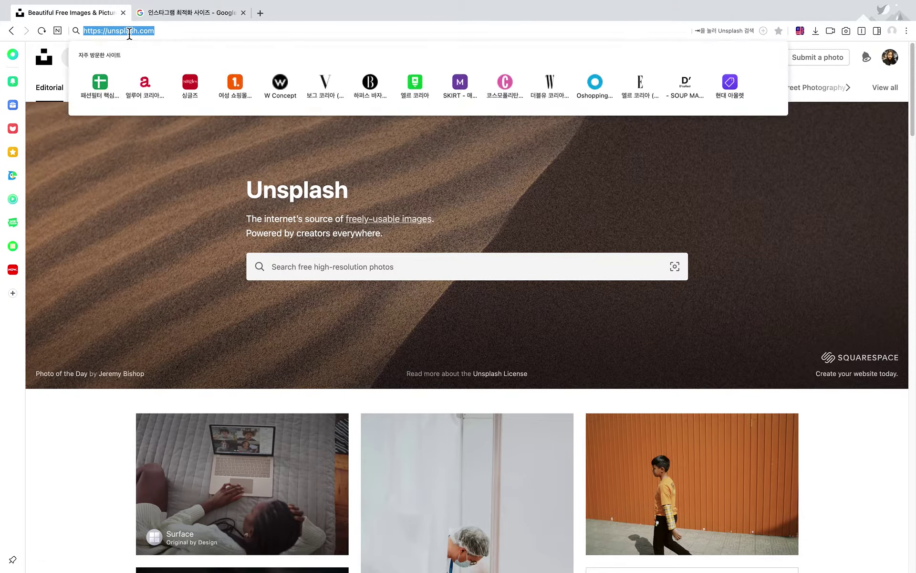
left_click(130, 30)
left_click(45, 104)
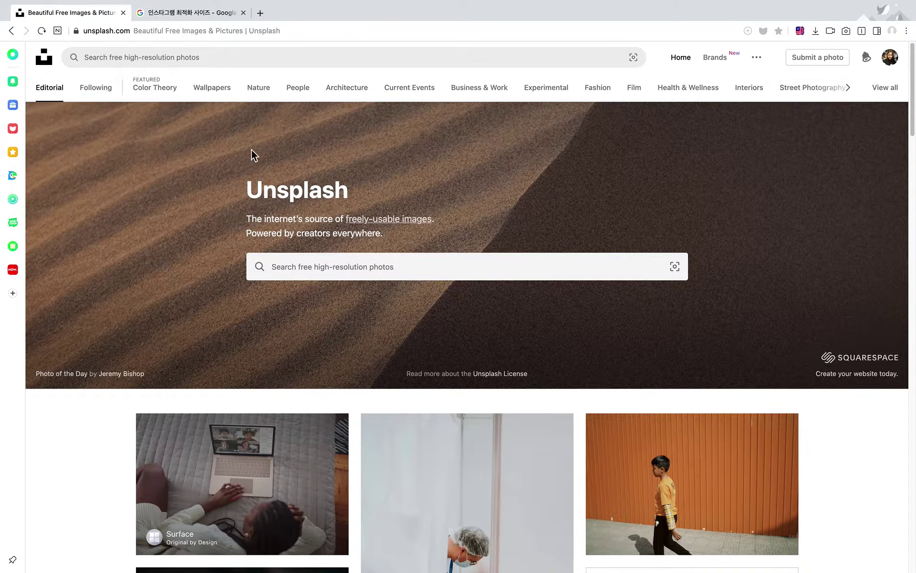
Search Unsplash for travel photos with the term "travel"
left_click(330, 266)
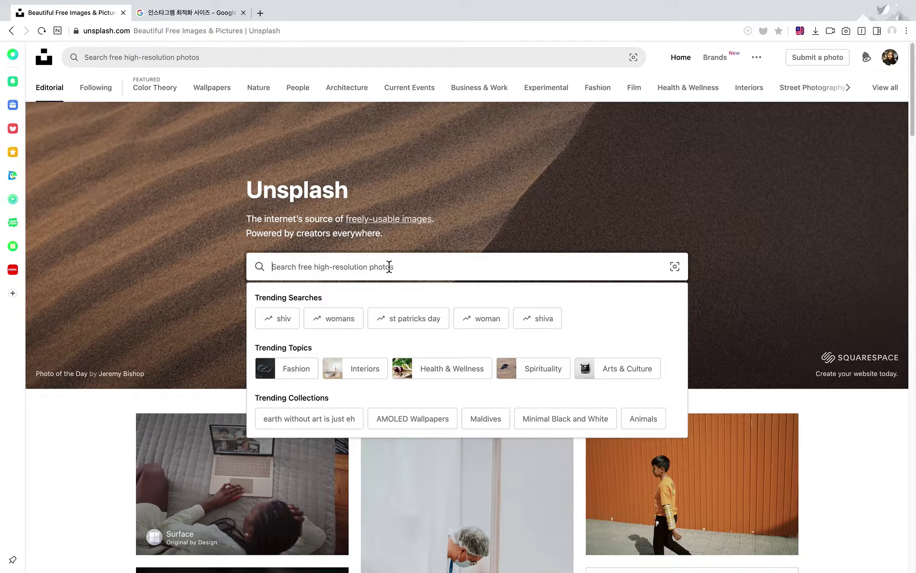
type("ㅅ")
key("BackSpace")
type("t")
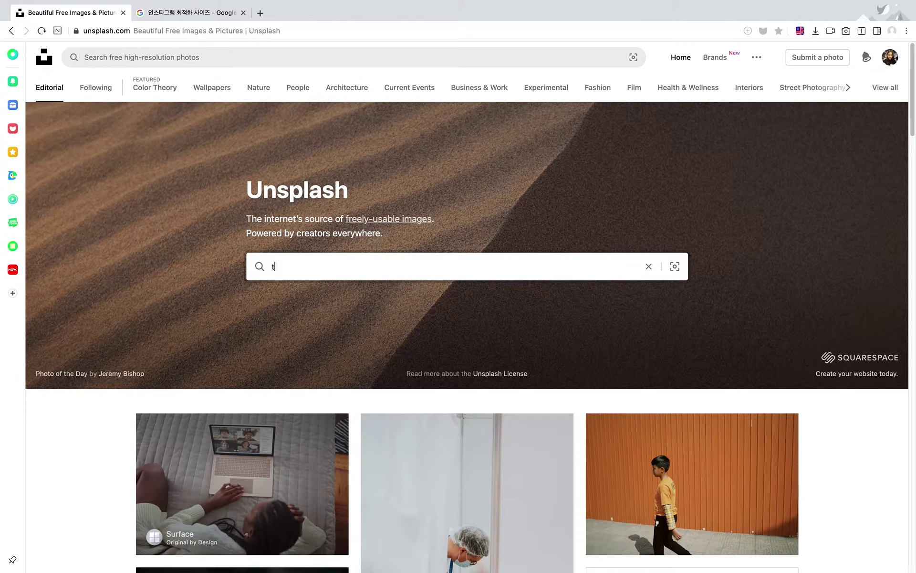
type("rabel")
key("BackSpace")
key("BackSpace")
key("BackSpace")
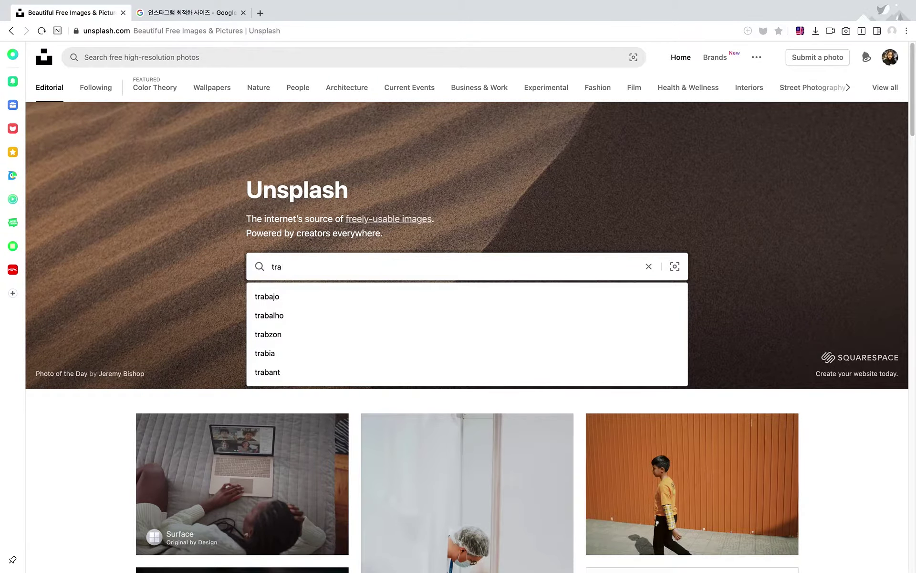
type("vel")
key("Return")
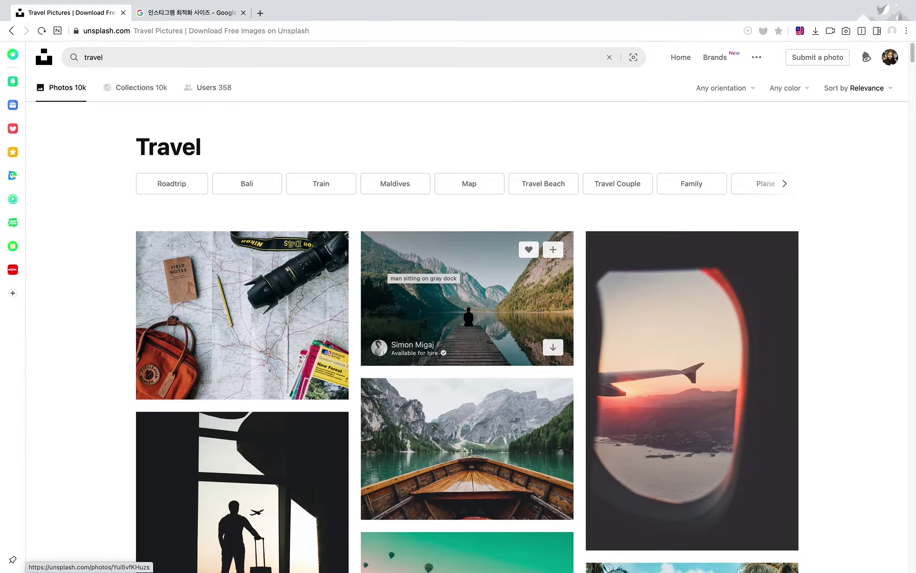
Browse the travel results, open the flat lay photo of map, camera and bag, enlarge it and copy the image
scroll(729, 385, "down", 10)
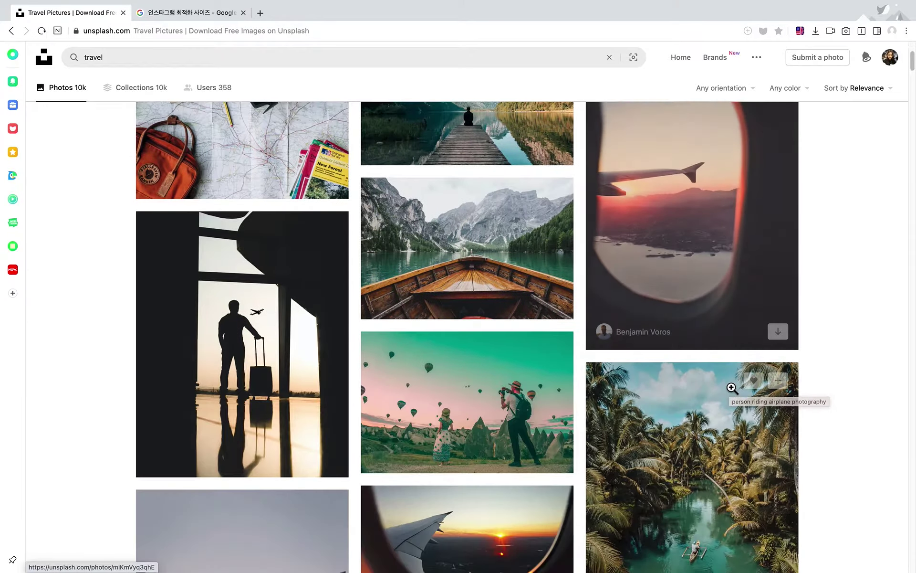
scroll(645, 380, "down", 20)
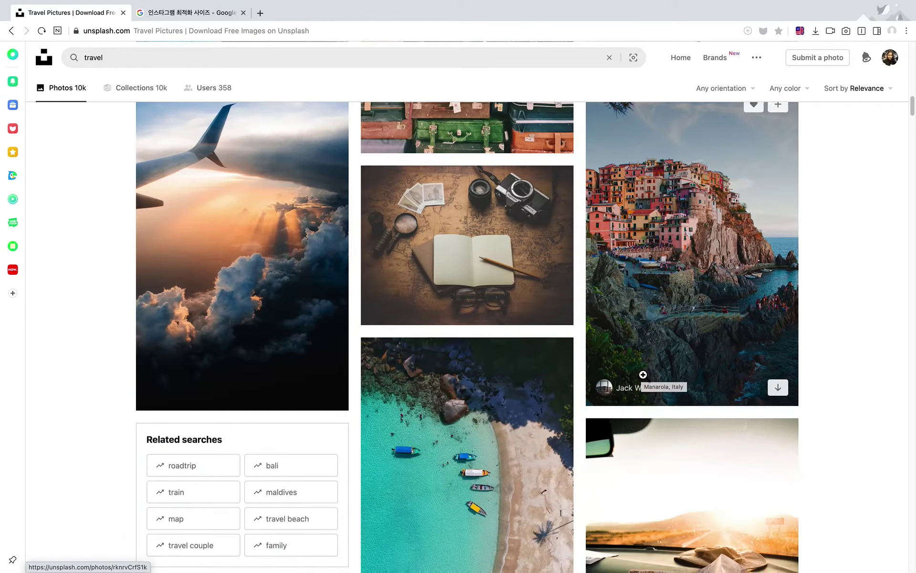
scroll(643, 374, "down", 15)
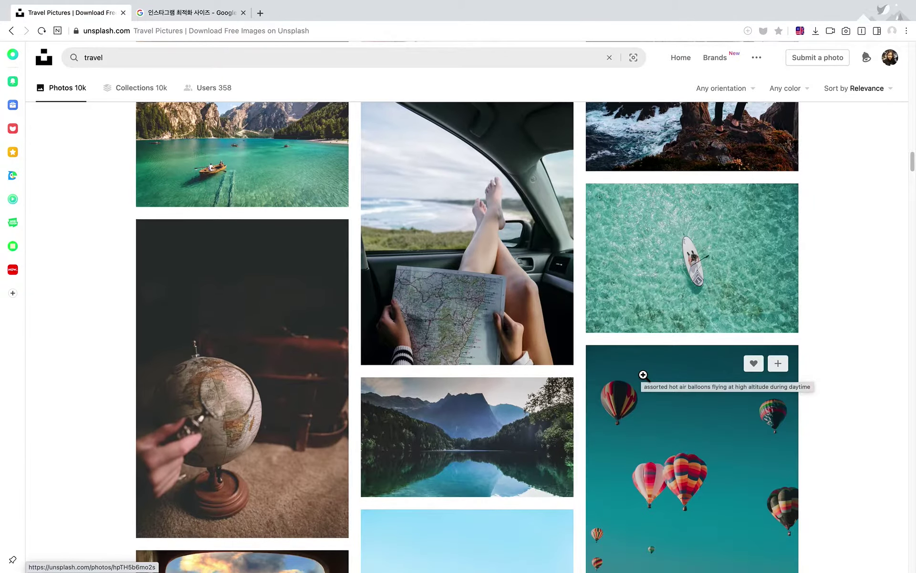
scroll(644, 375, "down", 10)
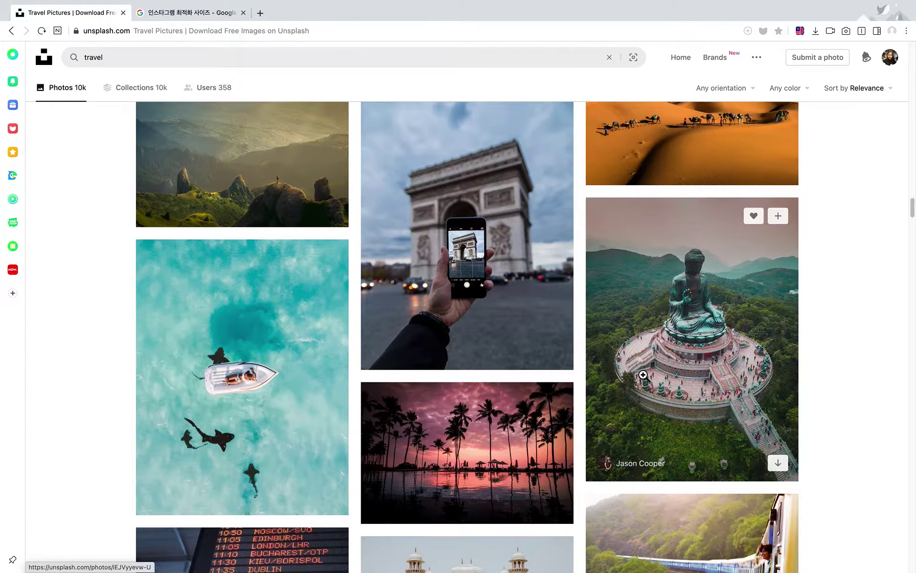
scroll(643, 374, "up", 20)
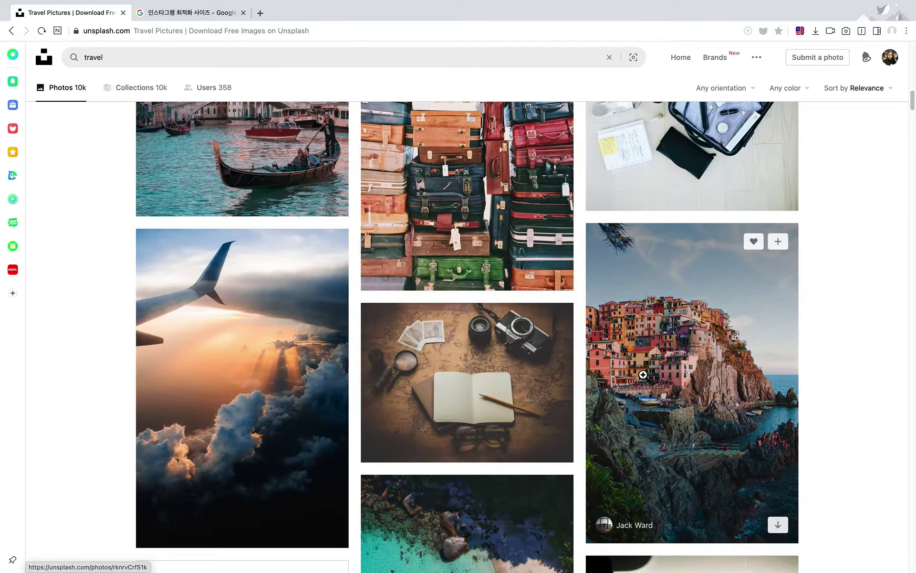
scroll(644, 377, "up", 10)
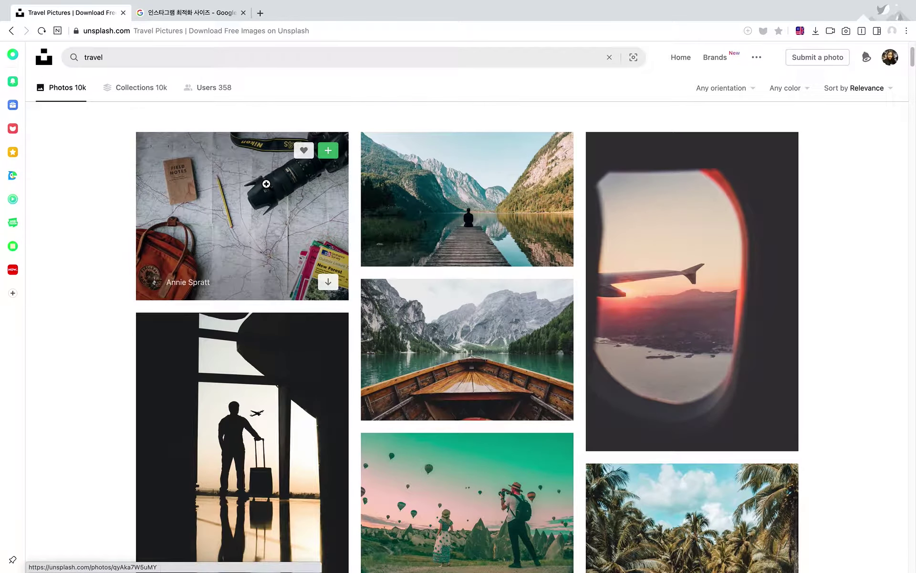
left_click(217, 167)
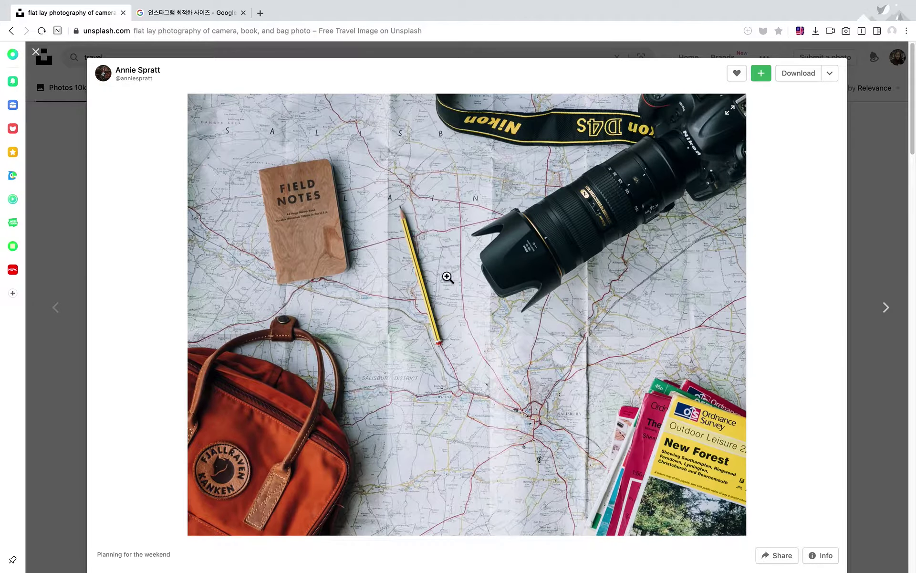
left_click(512, 223)
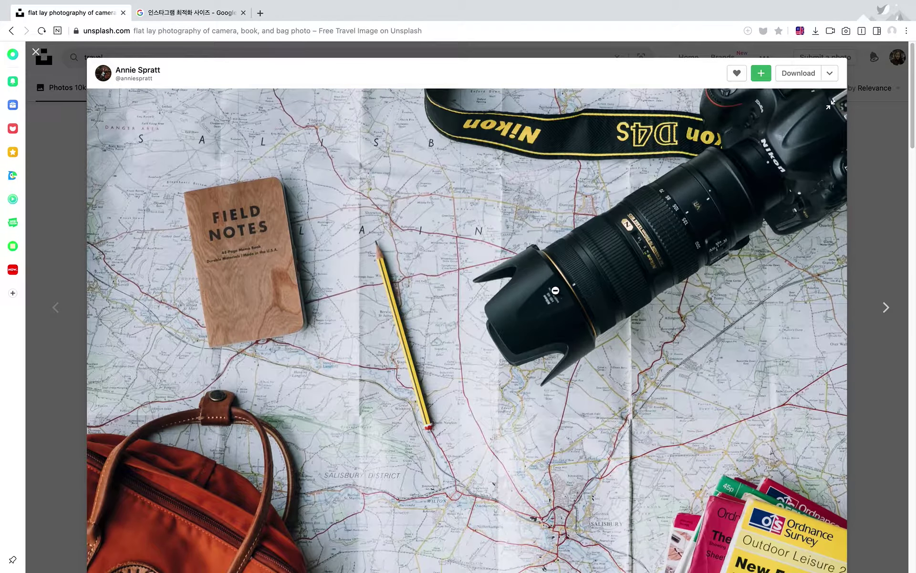
right_click(517, 230)
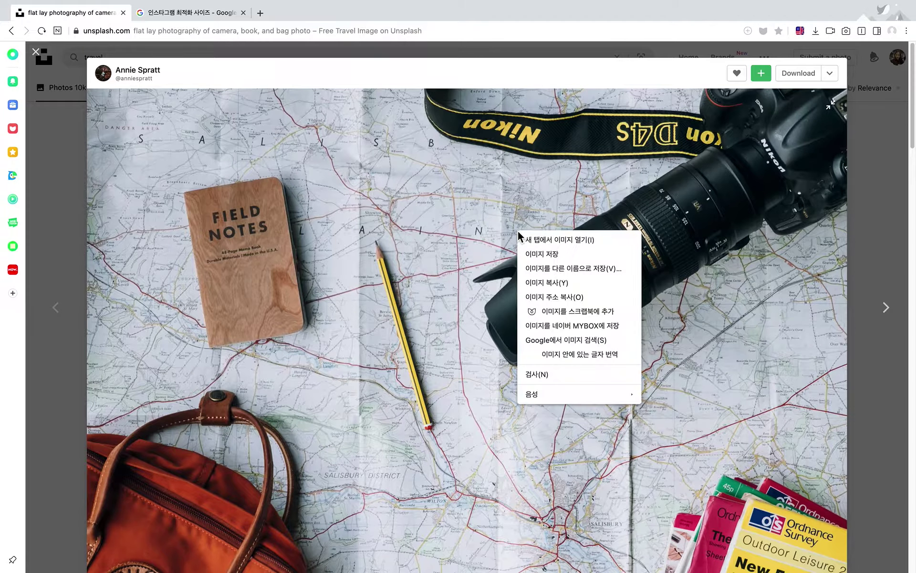
left_click(549, 286)
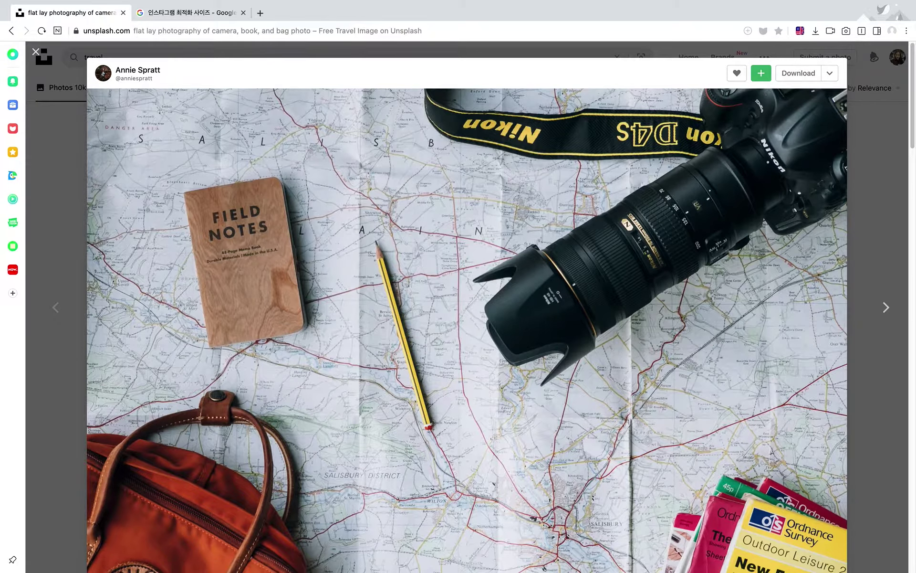
Switch to Photoshop and paste the copied photo onto Artboard 1 of the 카드뉴스인스타 document
mouse_move(914, 5)
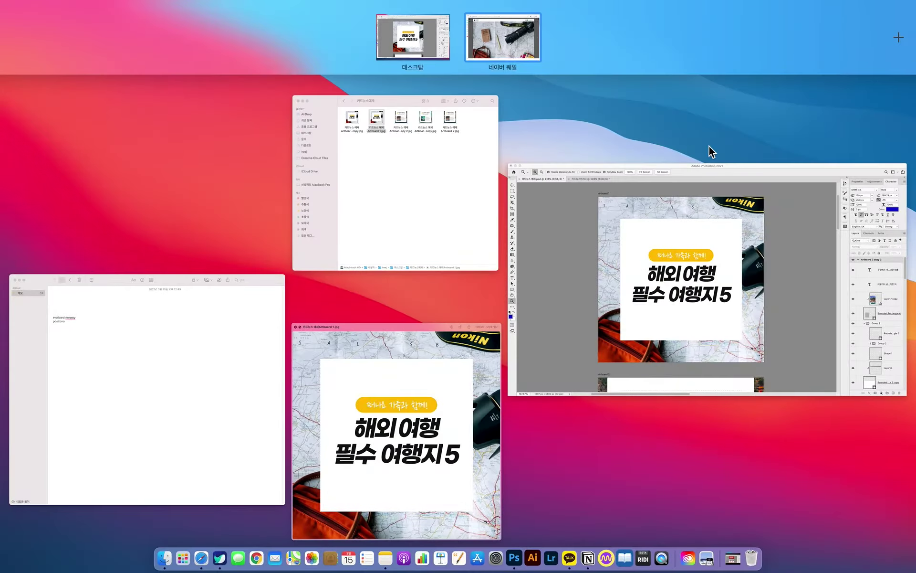
left_click(681, 213)
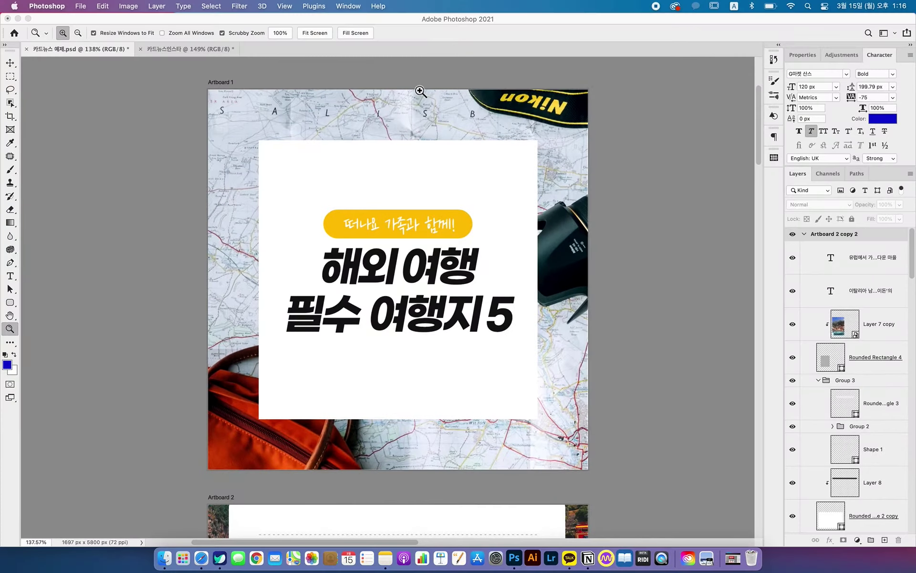
left_click(195, 48)
left_click(10, 62)
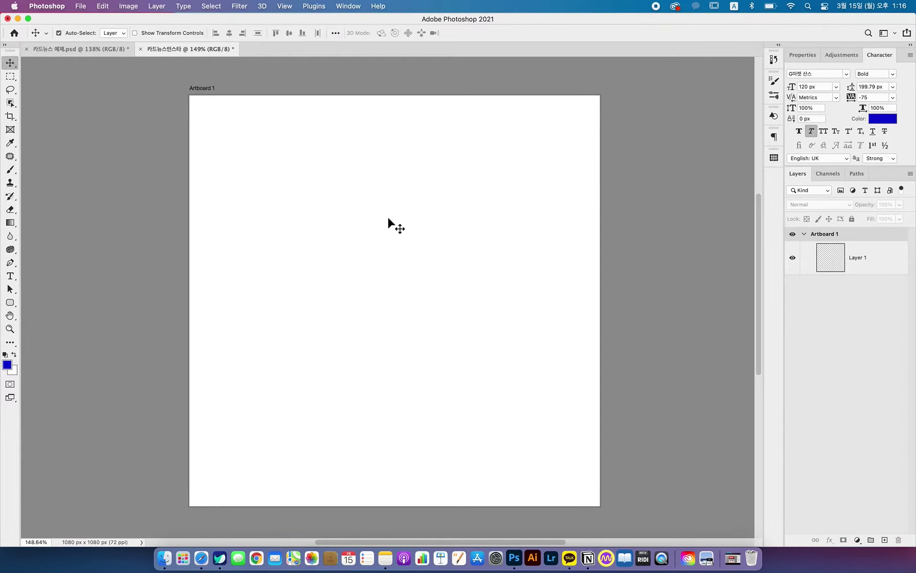
left_click(388, 222)
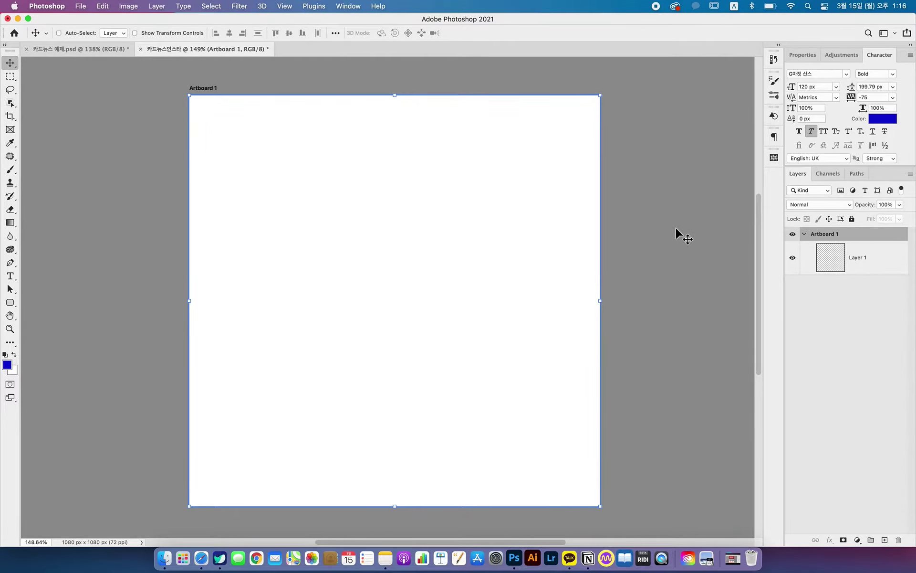
key("super+z")
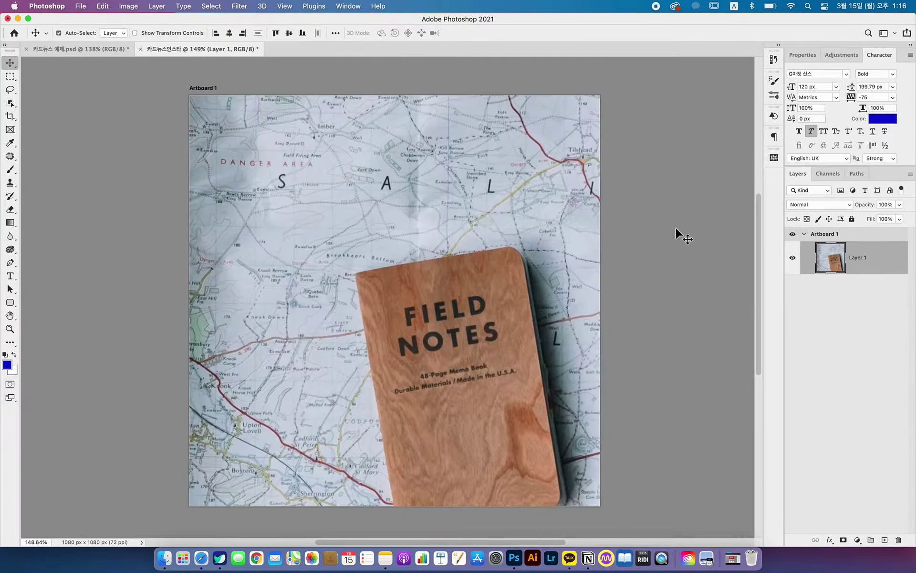
Move the pasted photo up and to the left so the pencil lies near the middle of Artboard 1
left_click_drag(514, 220, 344, 233)
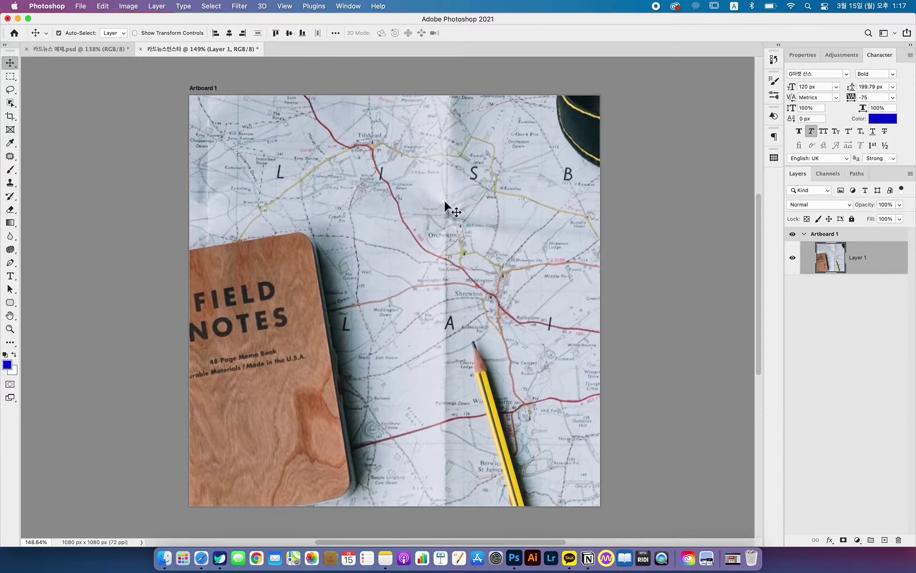
left_click_drag(493, 286, 404, 227)
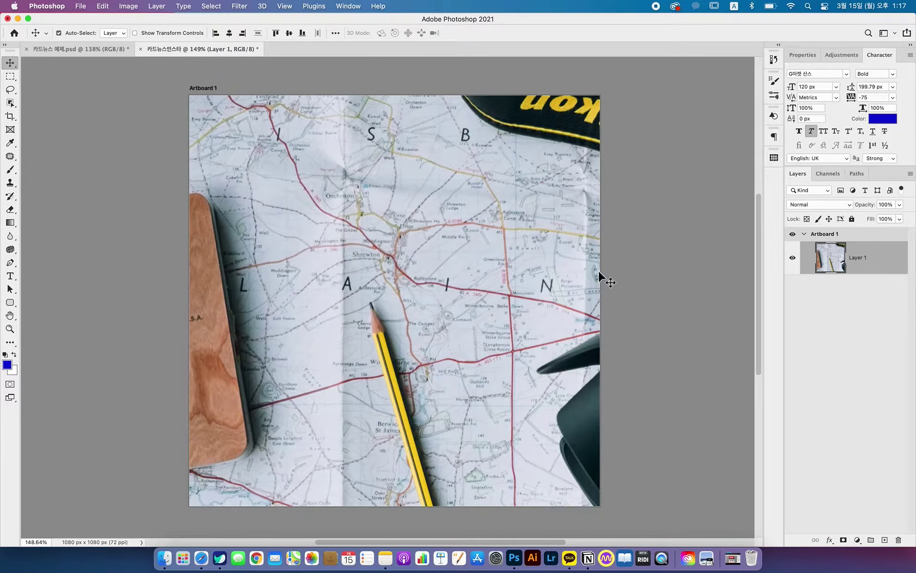
left_click_drag(460, 409, 435, 292)
Compare with the cover in 카드뉴스 예제.psd and convert the pasted photo's Layer 1 to a smart object
left_click(116, 55)
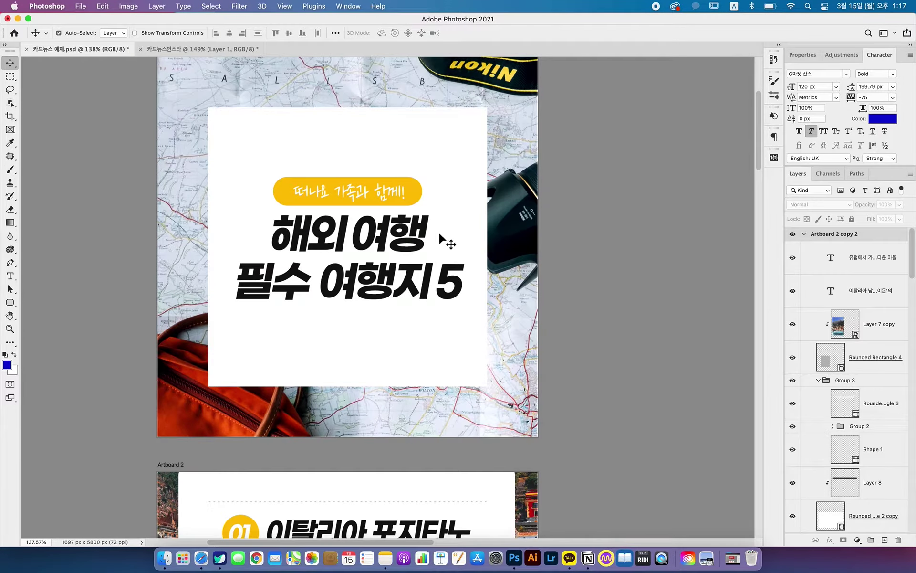
left_click(221, 48)
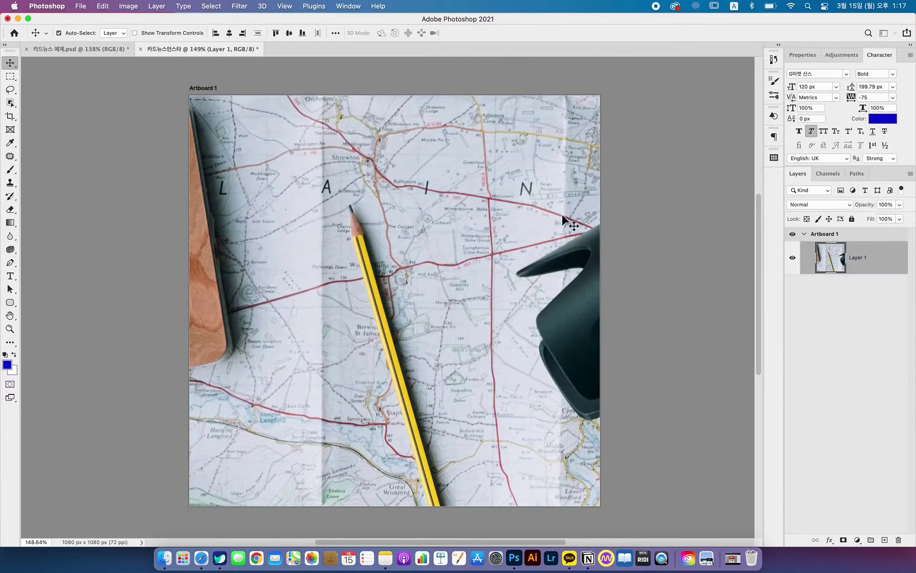
right_click(876, 258)
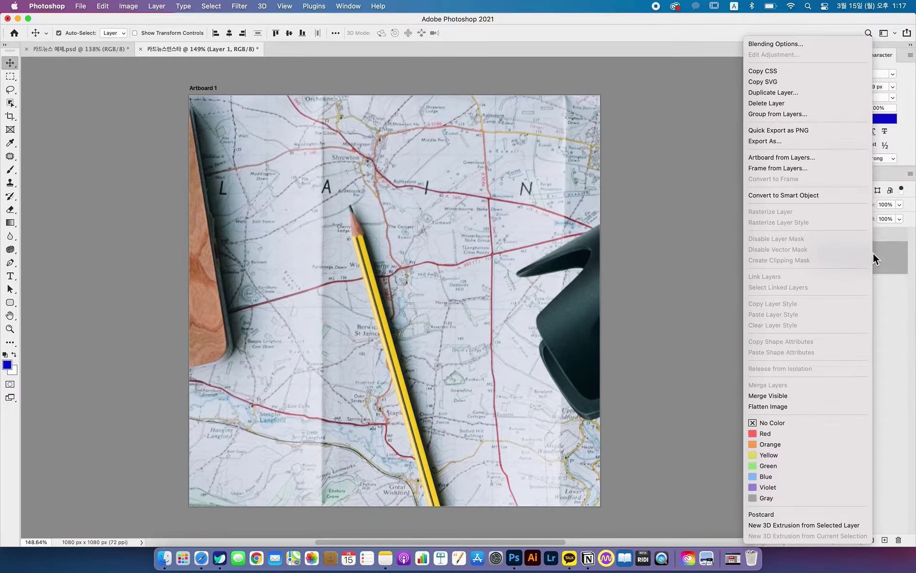
left_click(817, 196)
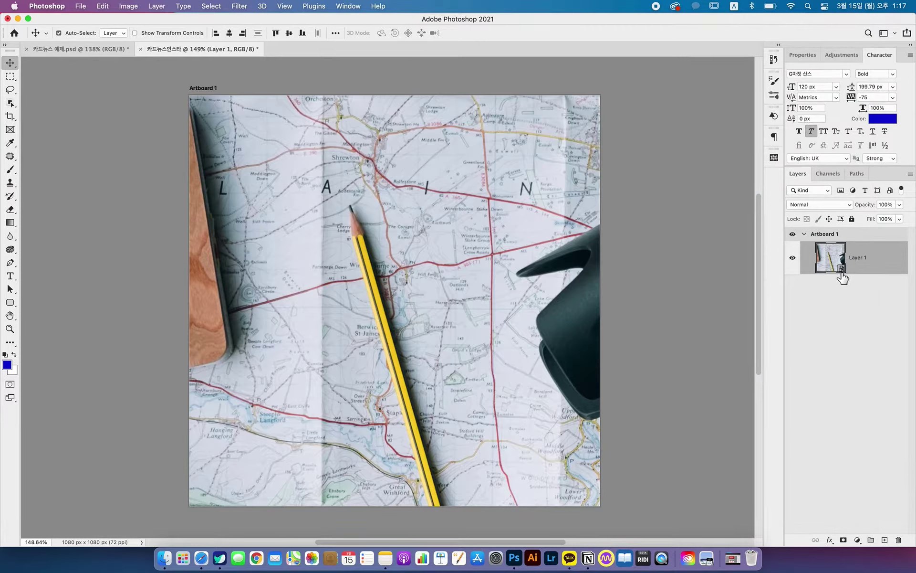
Free-transform the photo down to about 57.74% proportionally and move it so it covers all of Artboard 1
key("super+t")
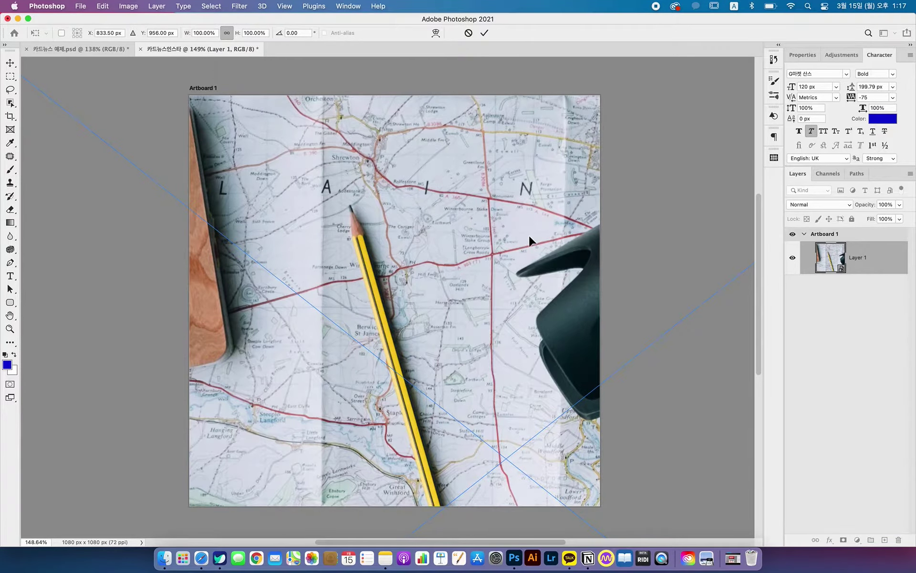
scroll(538, 247, "down", 10)
scroll(538, 247, "up", 10)
scroll(539, 248, "down", 4)
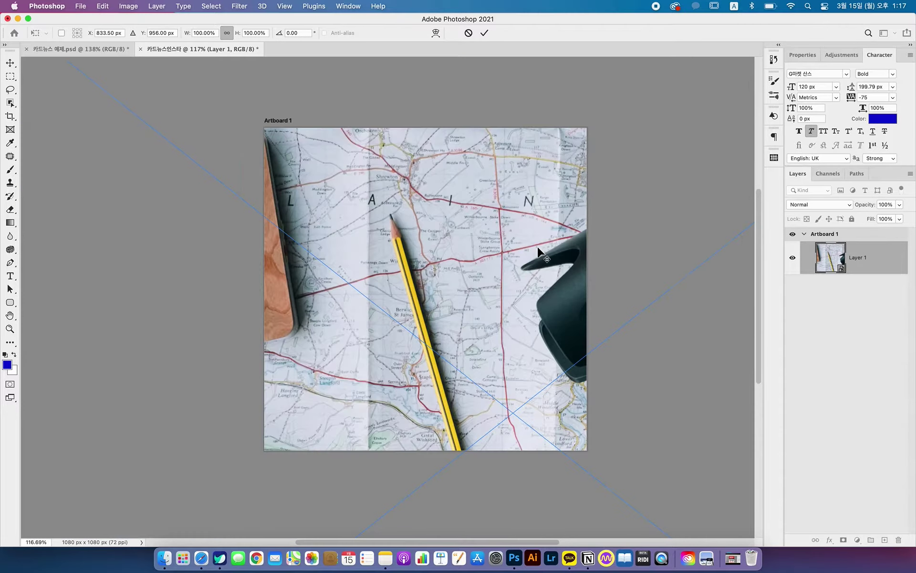
left_click_drag(604, 202, 473, 206)
scroll(528, 187, "down", 1)
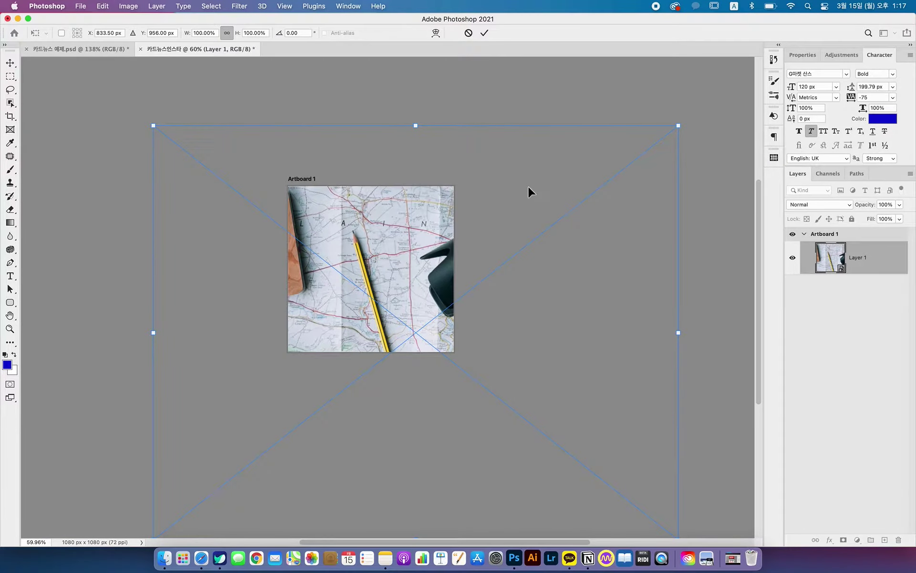
scroll(528, 187, "down", 3)
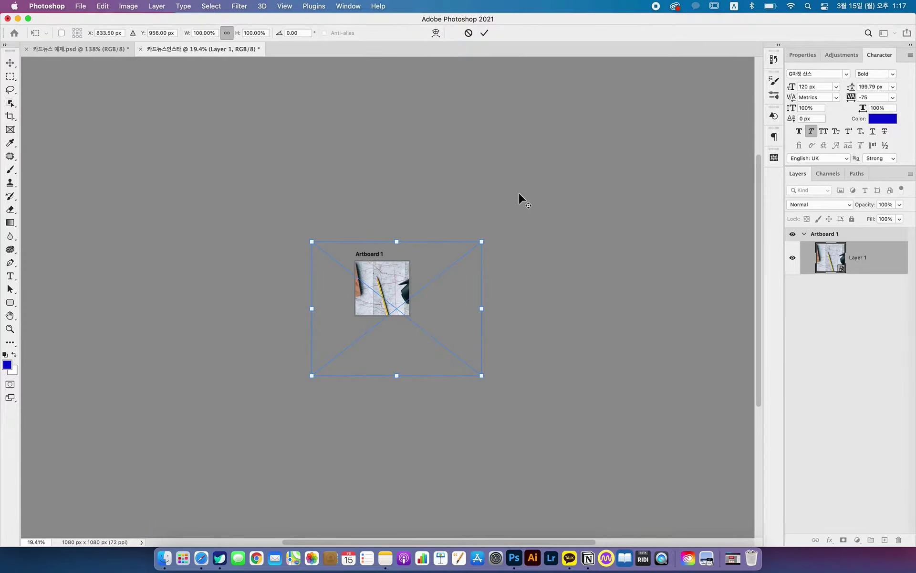
scroll(476, 230, "up", 3)
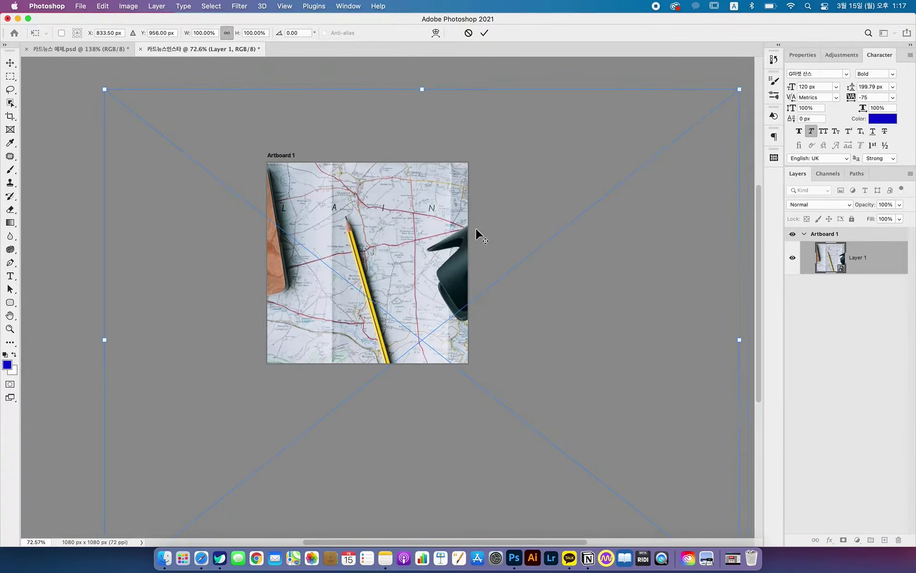
scroll(475, 229, "down", 2)
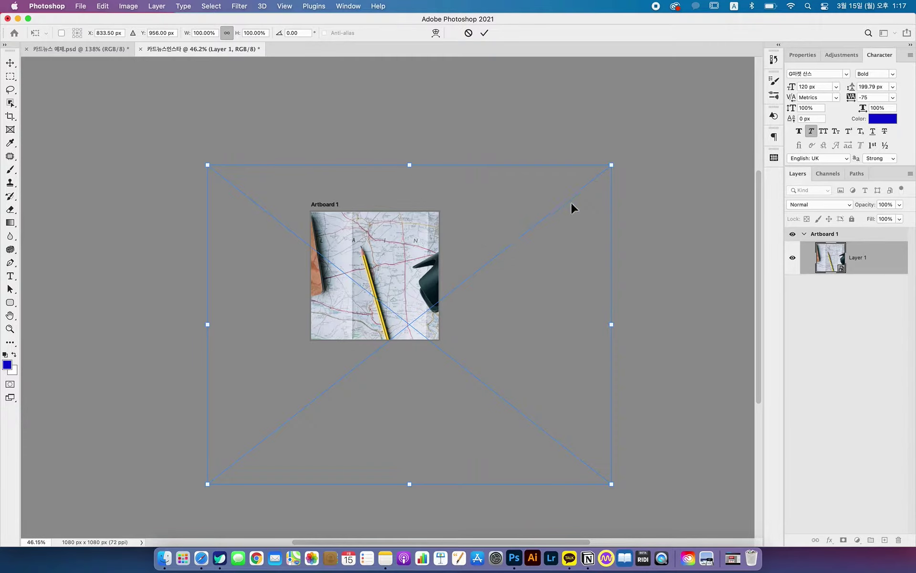
left_click_drag(612, 168, 439, 299)
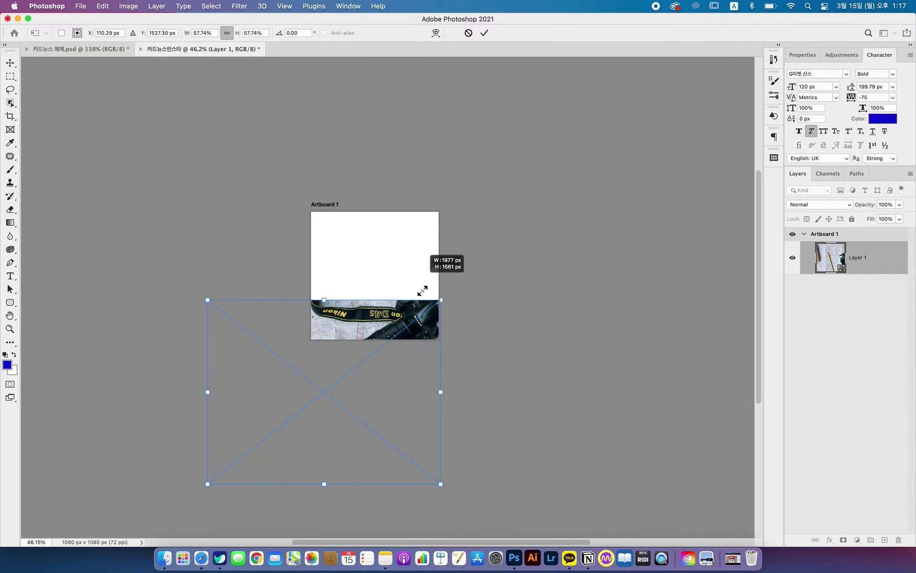
left_click_drag(405, 346, 442, 254)
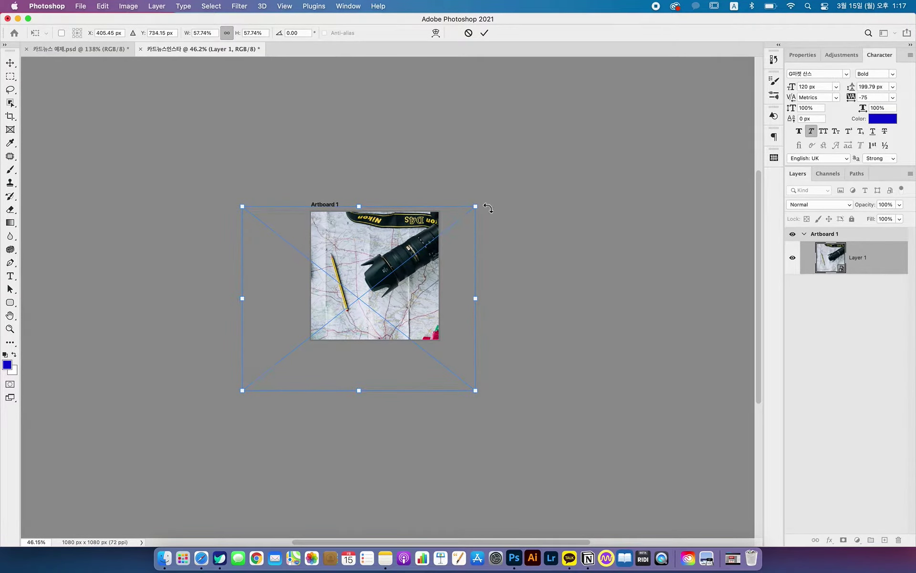
Scale the photo to about 47% and fit it on Artboard 1 with the notebook, red bag and camera lens in frame
mouse_move(477, 206)
left_mouse_down()
mouse_move(416, 246)
mouse_move(482, 199)
left_mouse_up()
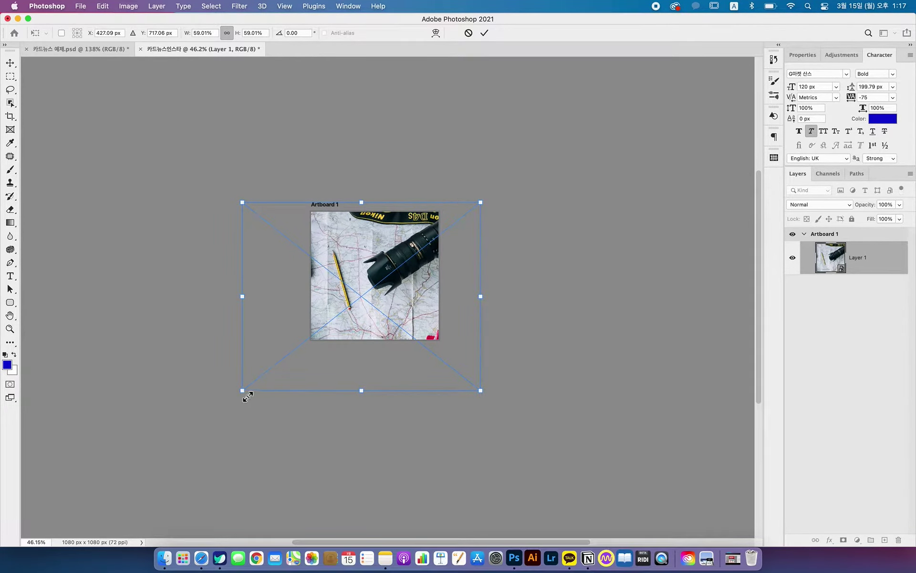
left_click_drag(247, 396, 304, 365)
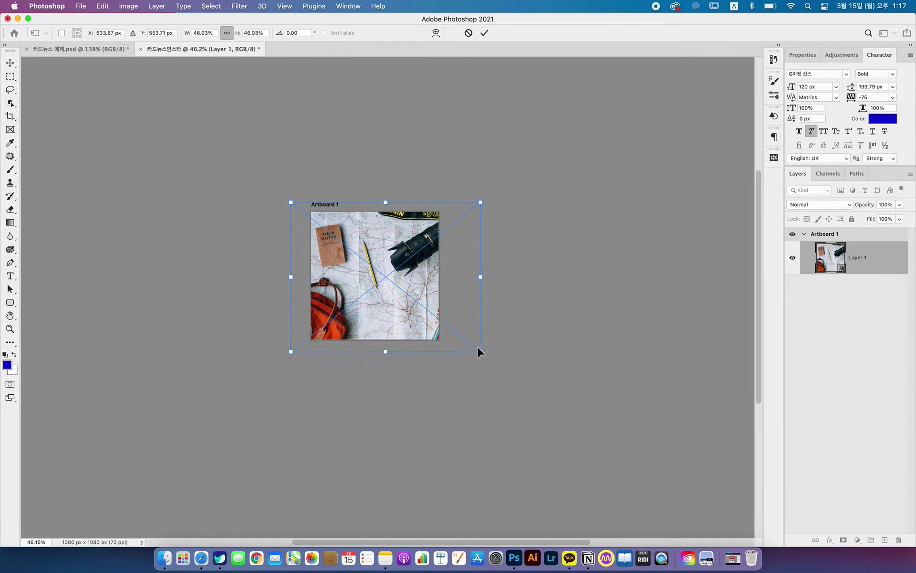
left_click_drag(479, 350, 470, 378)
key("Return")
key("z")
left_click_drag(435, 329, 489, 345)
key("v")
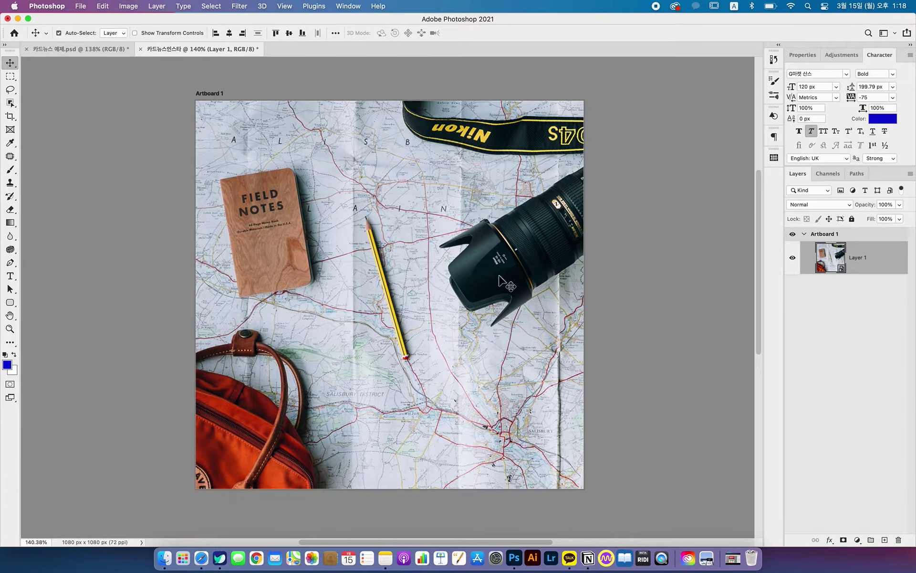
Draw a square about 837 x 837 px over the middle of the photo on Artboard 1 with the Rectangle tool
left_click(10, 304)
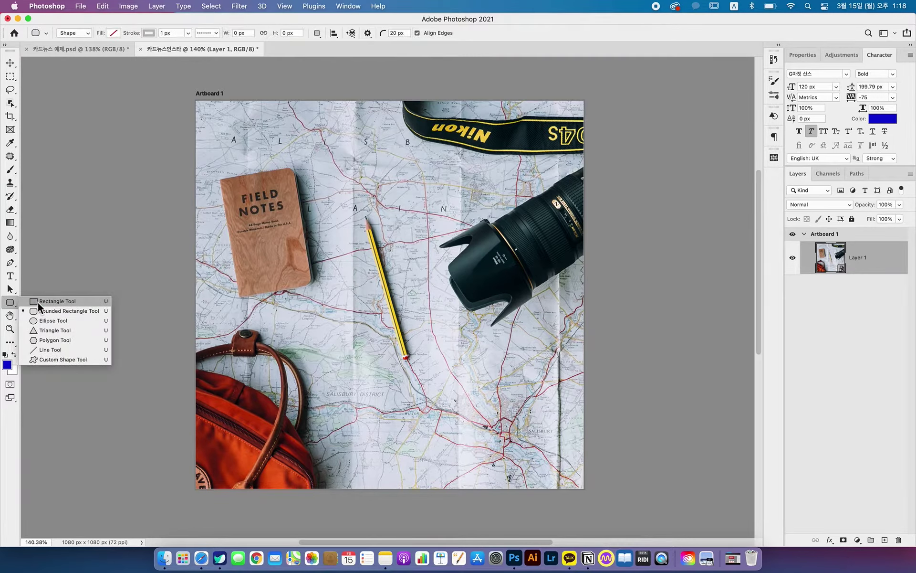
left_click(35, 302)
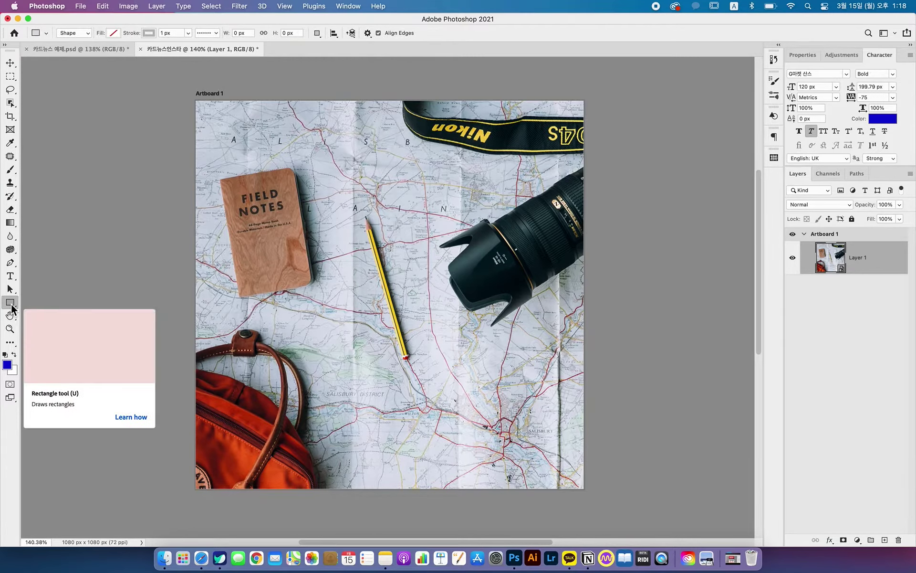
left_click(11, 305)
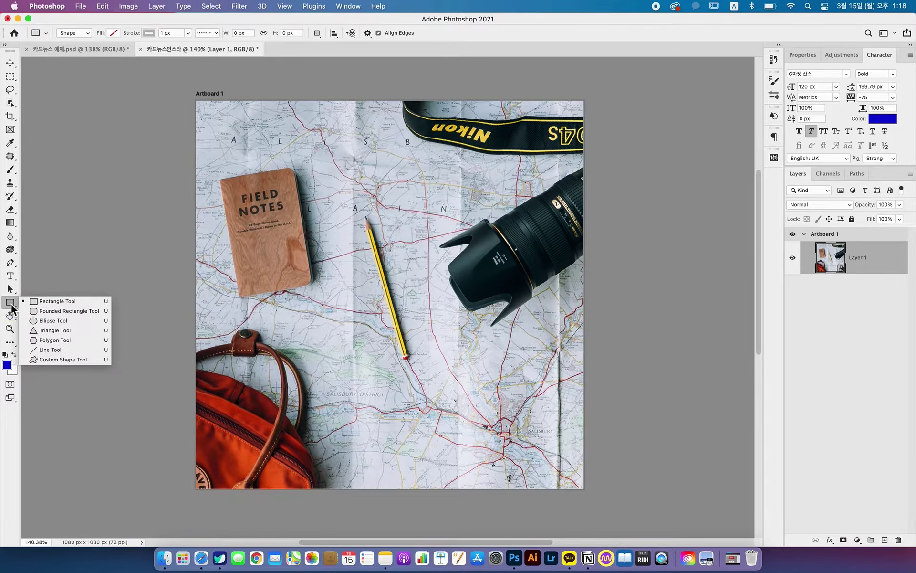
left_click(48, 304)
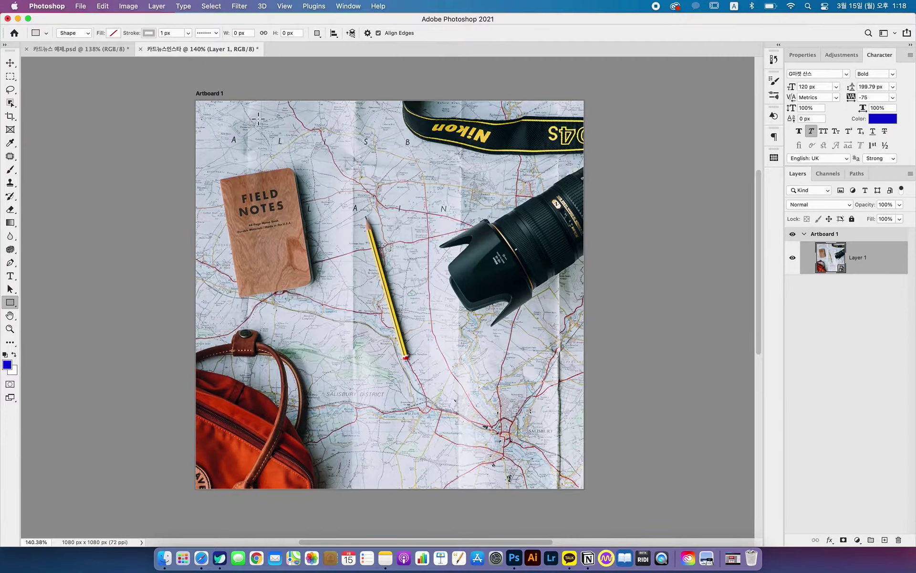
left_click_drag(240, 152, 566, 452)
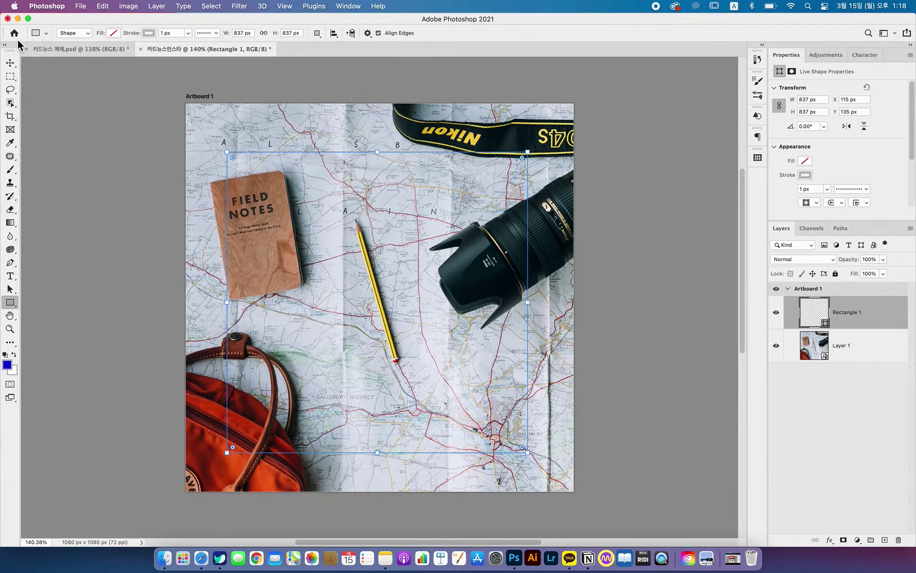
Remove the square's stroke and fill it with white, ffffff
left_click(149, 33)
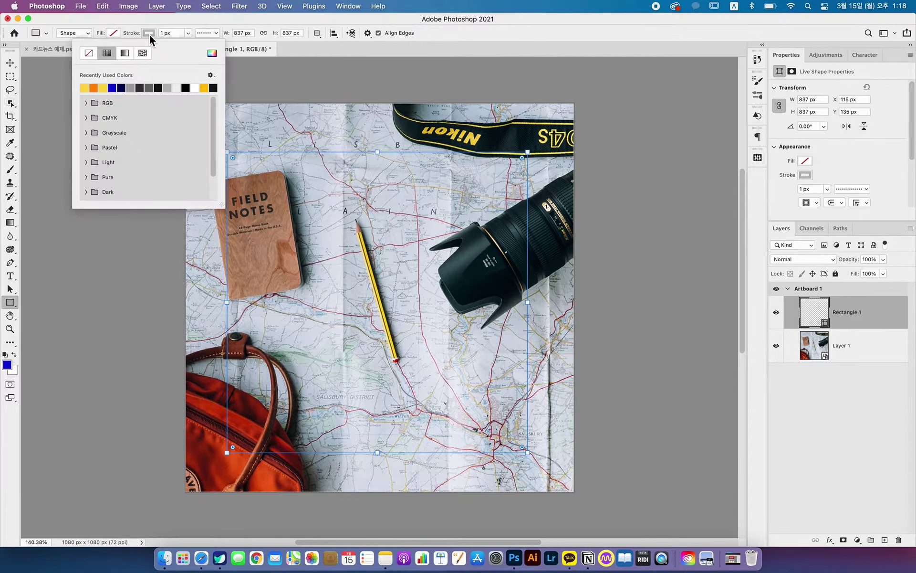
left_click(88, 54)
left_click(114, 33)
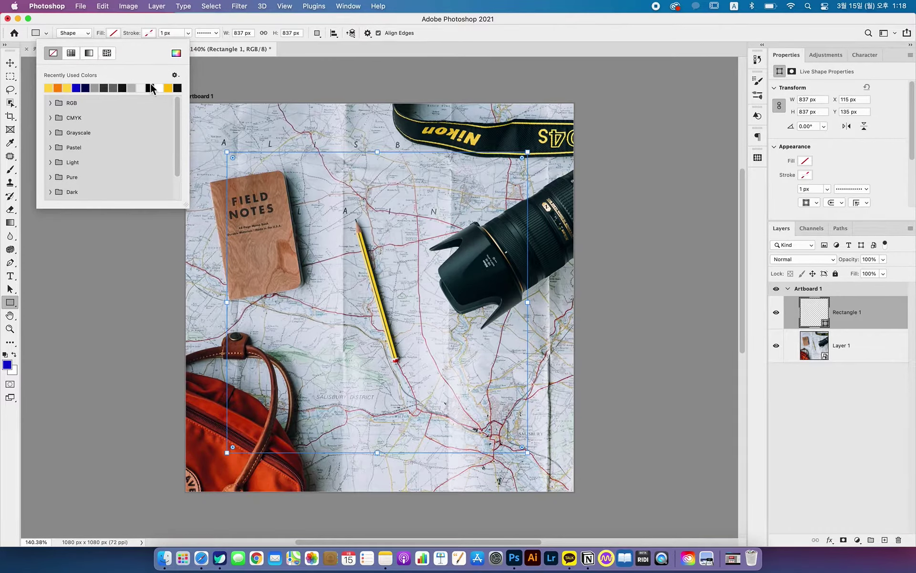
left_click(176, 53)
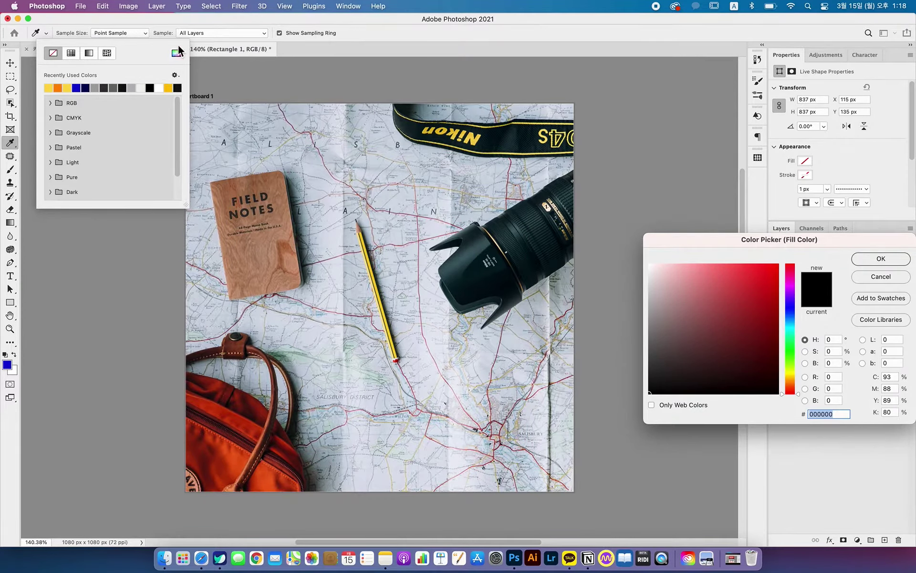
left_click_drag(677, 299, 638, 254)
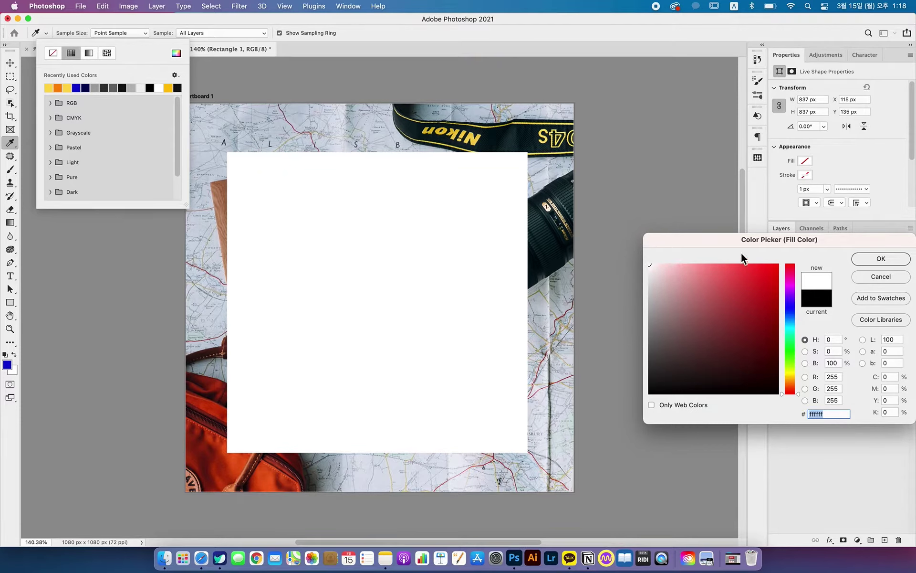
left_click(865, 261)
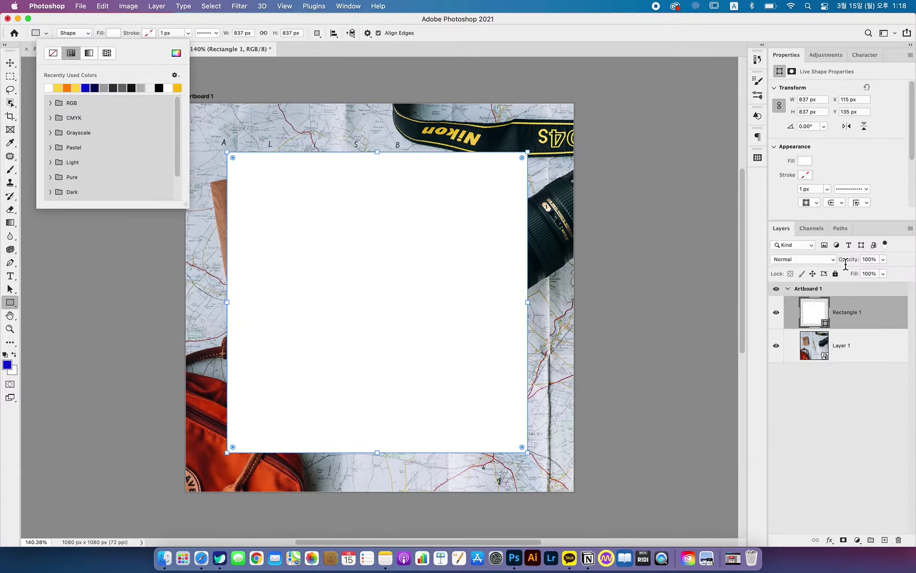
Center the white square horizontally and vertically on Artboard 1, using a selection of the whole artboard for alignment, and deselect
left_click(10, 62)
mouse_move(378, 273)
left_mouse_down()
mouse_move(374, 260)
mouse_move(385, 278)
mouse_move(405, 248)
mouse_move(376, 270)
mouse_move(394, 273)
mouse_move(383, 286)
mouse_move(357, 268)
mouse_move(380, 278)
left_mouse_up()
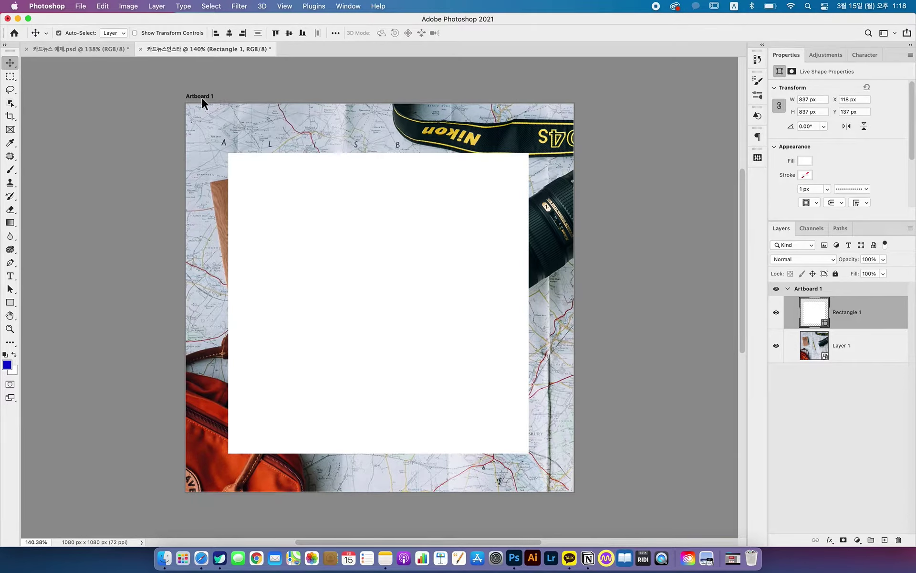
key("super+a")
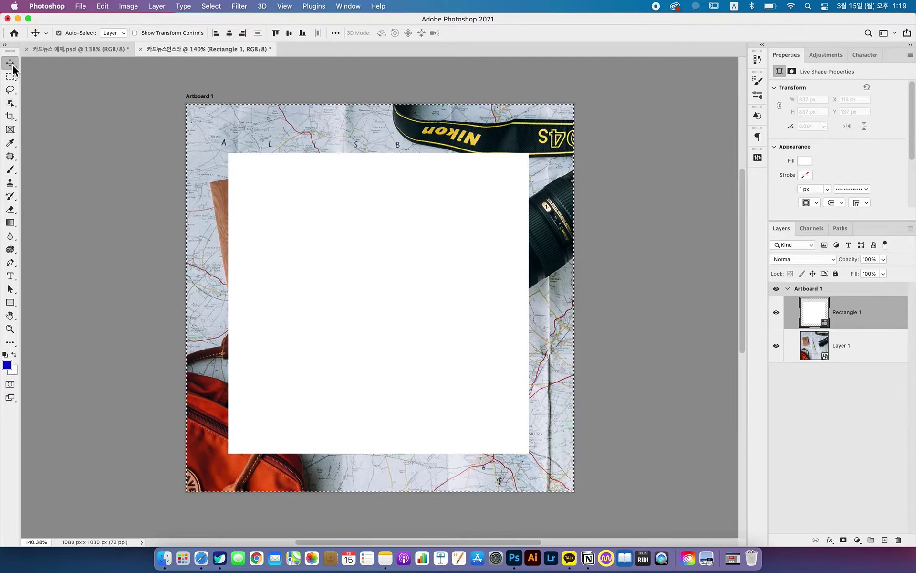
left_click(230, 34)
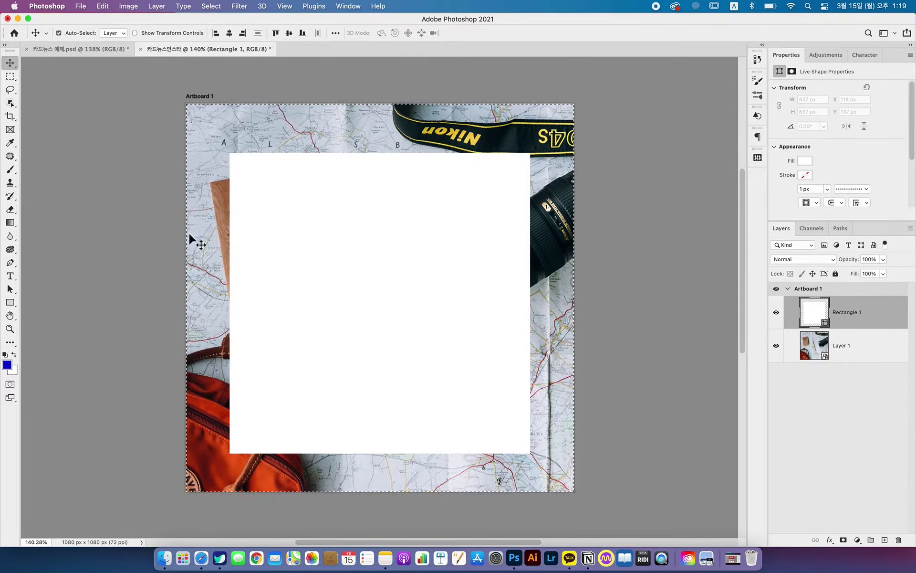
left_click(289, 33)
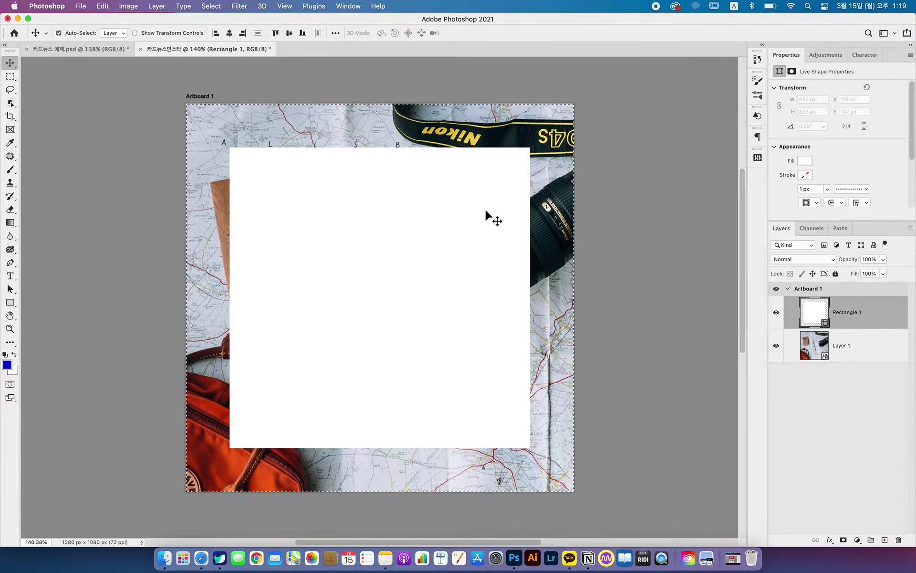
key("super+d")
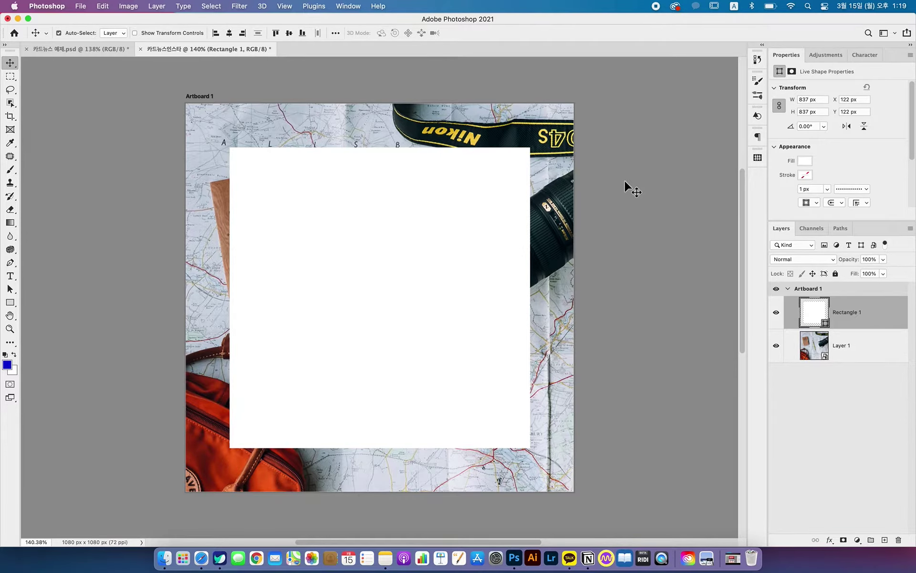
Compare the white square on Artboard 1 with the cover layout in 카드뉴스 예제.psd
key("z")
left_click_drag(381, 210, 452, 255)
left_click(87, 49)
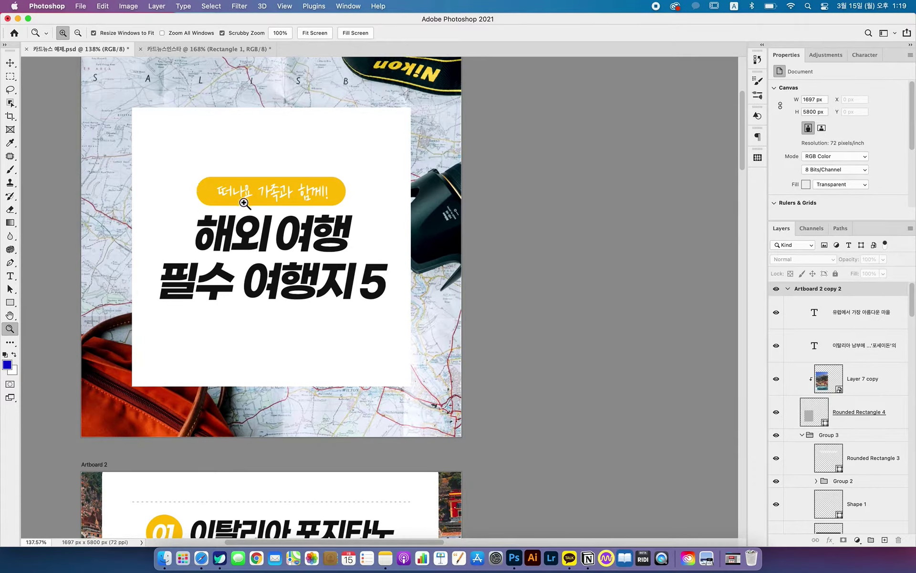
left_click(242, 50)
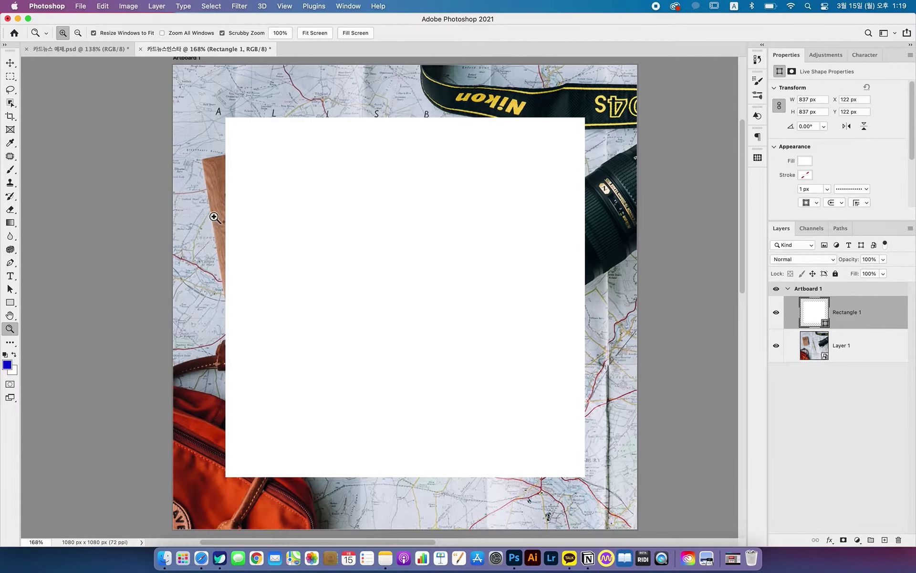
Check the font settings of the 떠나요 가족과 함께! and 해외 여행 필수 여행지 5 text layers in 카드뉴스 예제.psd
left_click(10, 62)
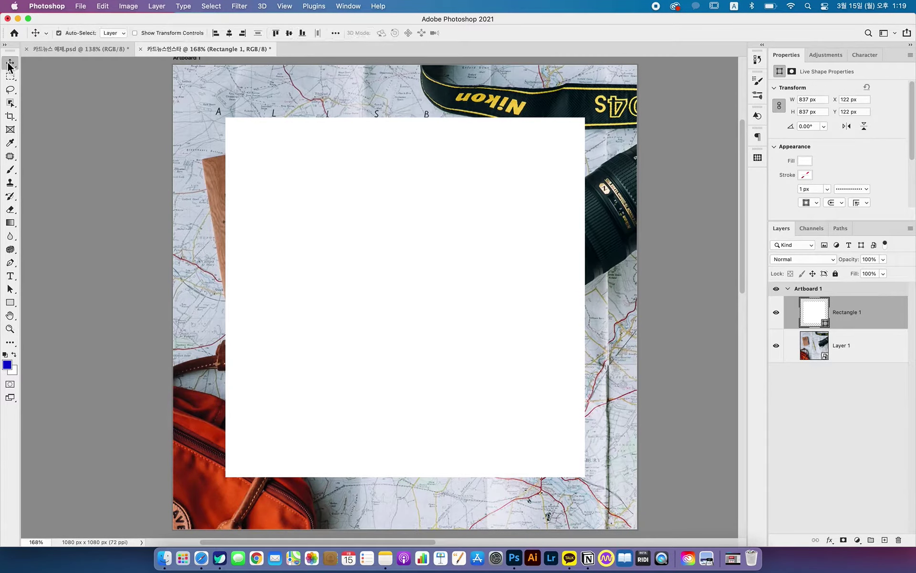
left_click(51, 49)
scroll(286, 238, "left", 5)
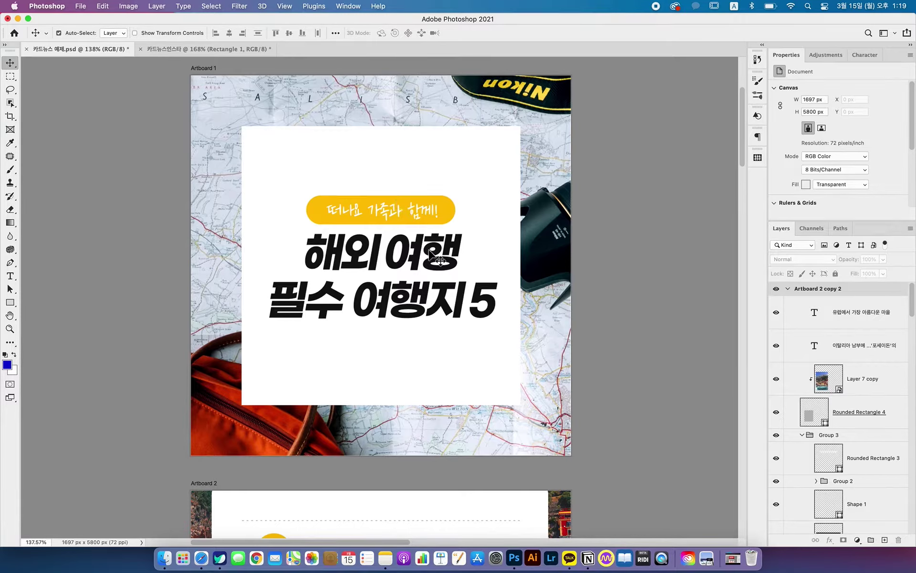
left_click(386, 217)
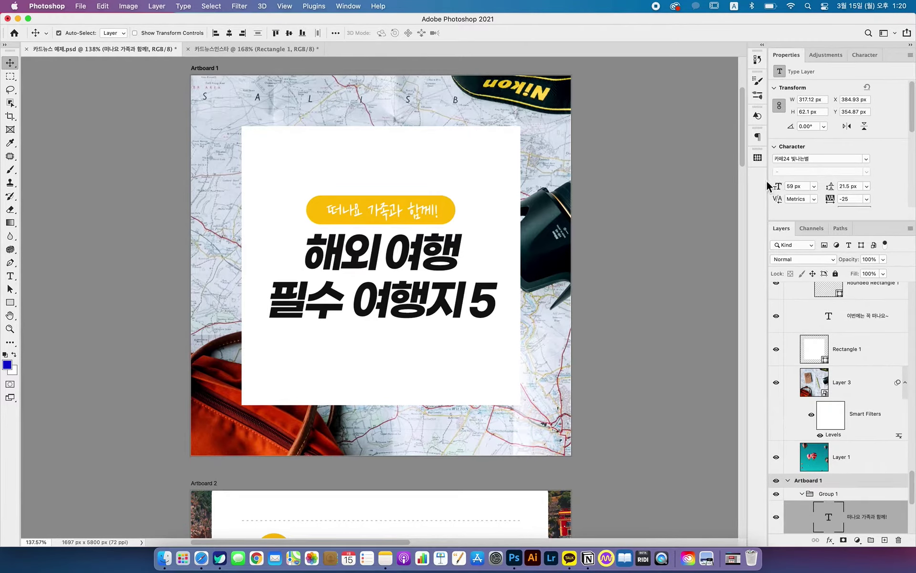
left_click(375, 257)
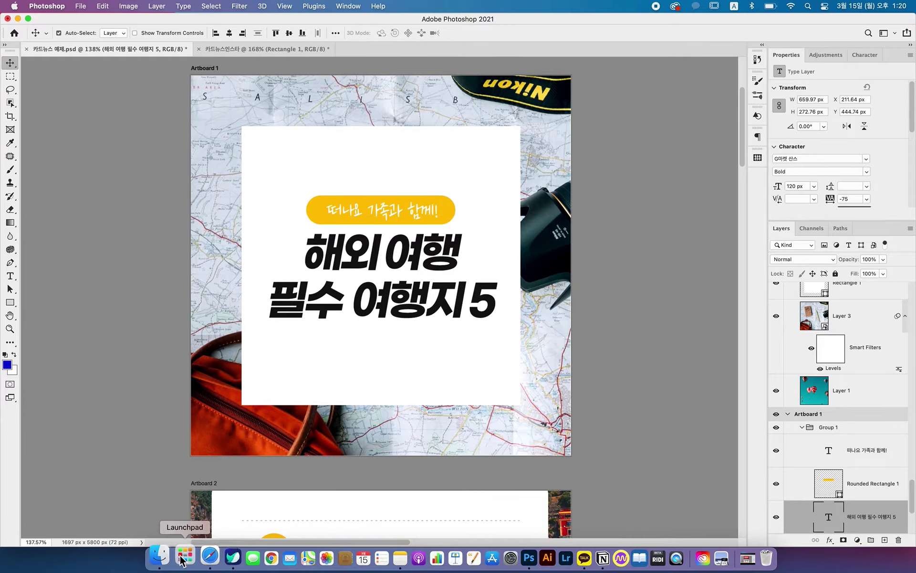
Switch to the web browser, search for 눈누 in a new tab and open the noonnu.cc free font site
left_click(220, 556)
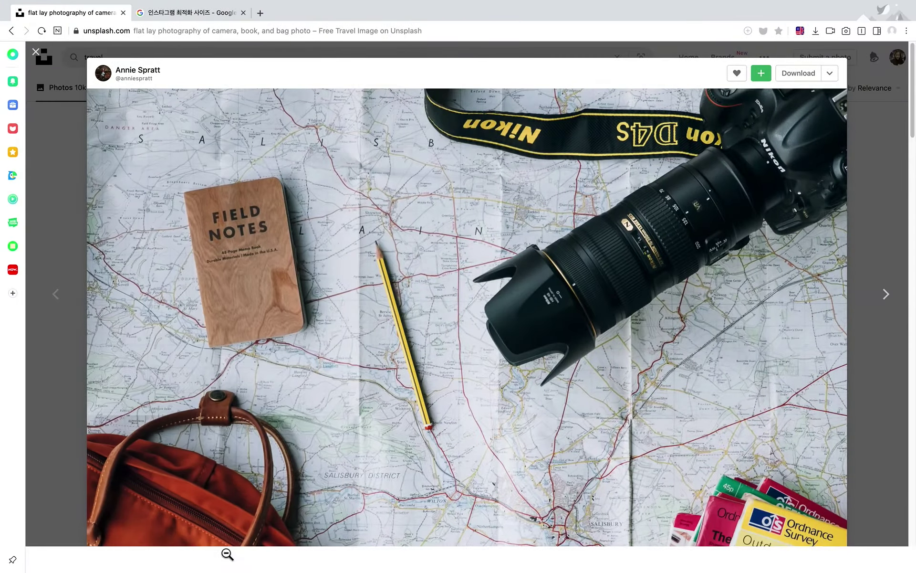
left_click(261, 14)
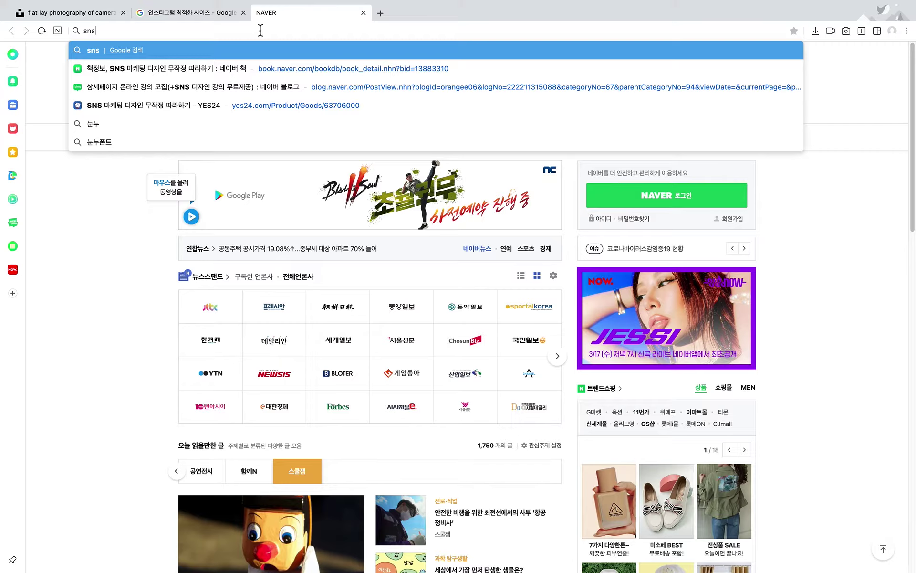
type("눈누")
key("Return")
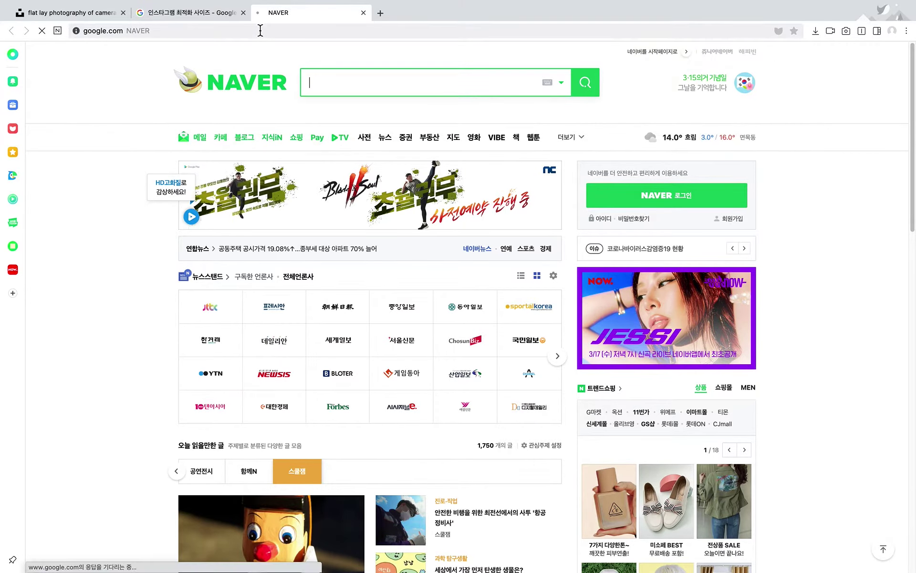
left_click(182, 152)
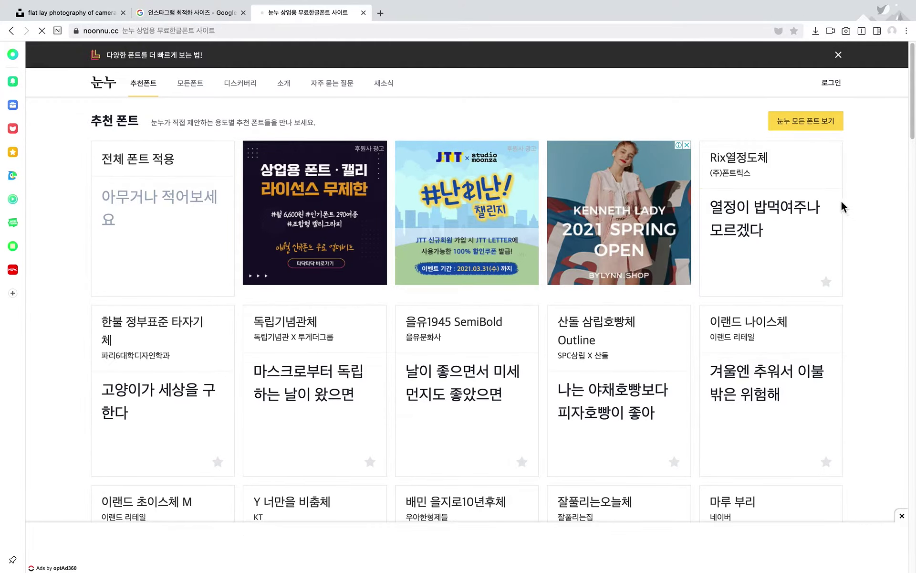
Browse the recommended fonts, open the Rix열정도체 page and review its licence summary, including the OFL and print-to-packaging rows
scroll(825, 193, "down", 5)
scroll(825, 193, "down", 10)
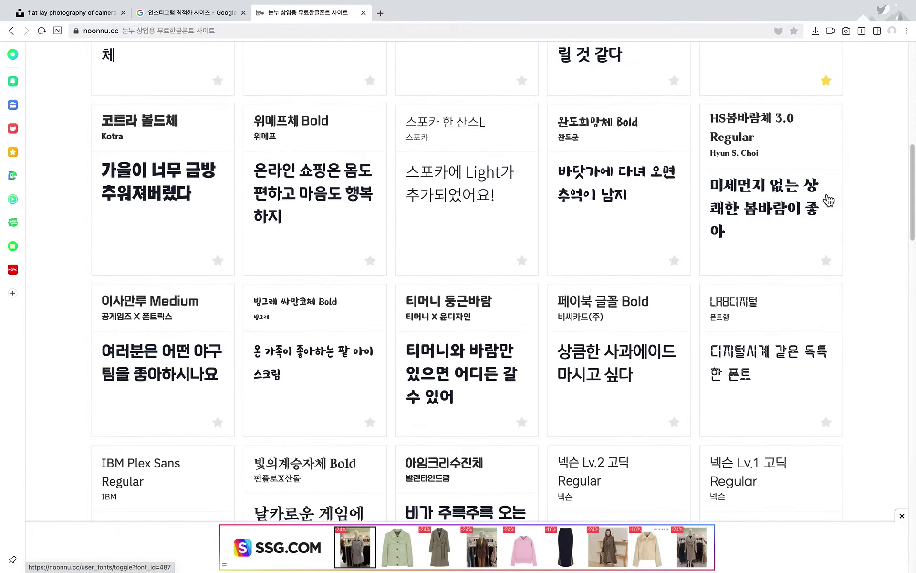
scroll(828, 200, "up", 1)
scroll(829, 200, "up", 15)
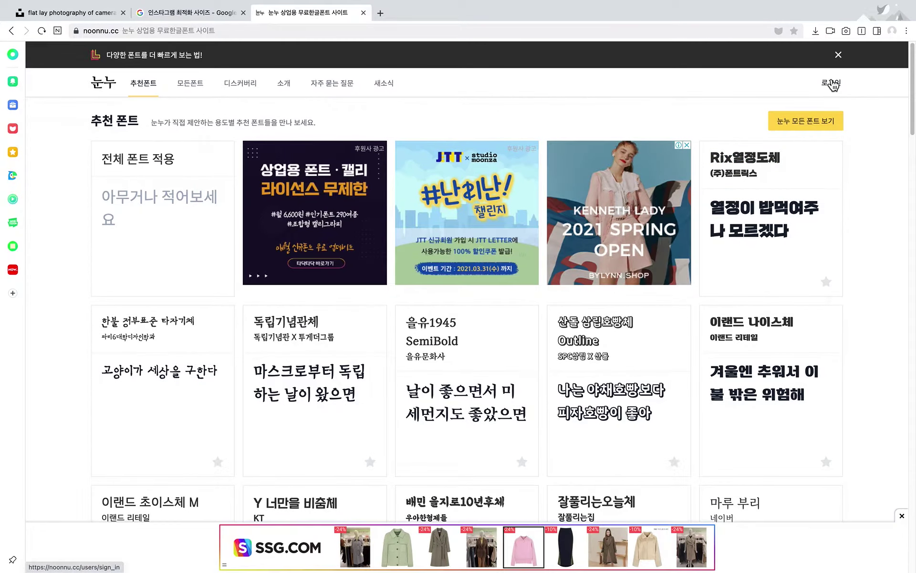
left_click(746, 165)
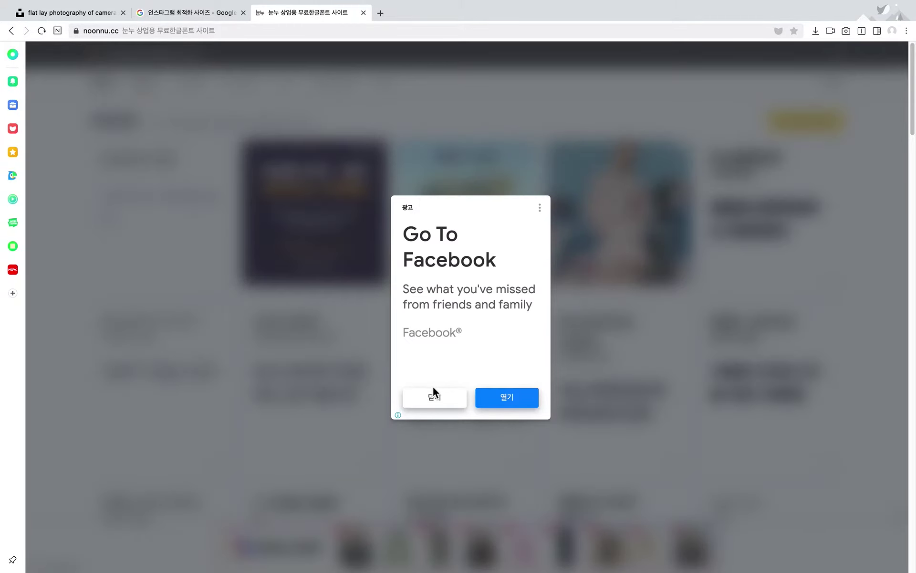
left_click(435, 401)
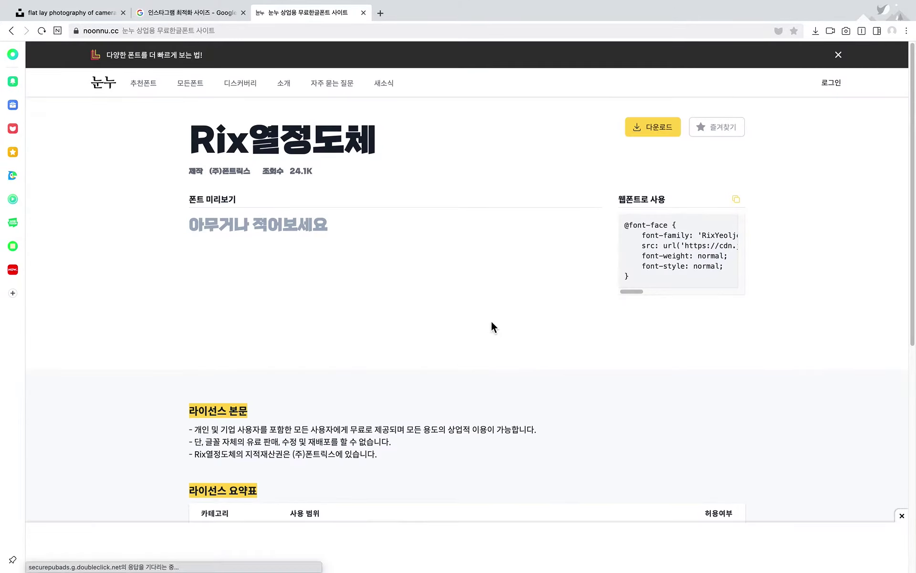
scroll(491, 321, "down", 10)
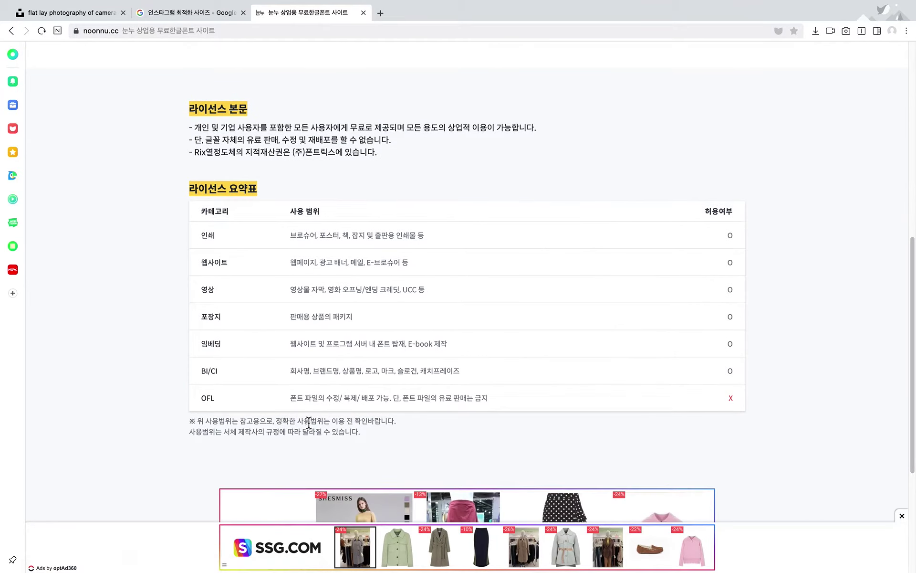
left_click_drag(296, 399, 546, 405)
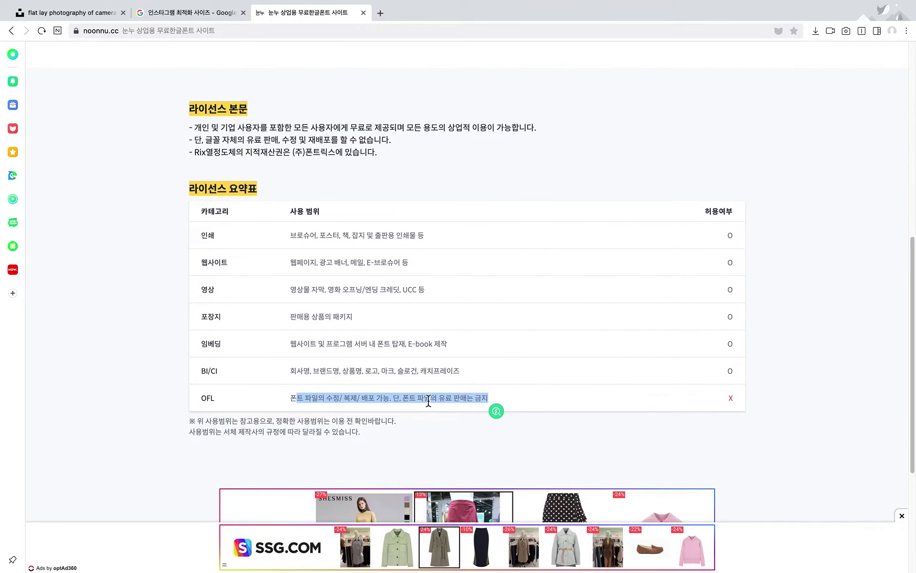
left_click_drag(296, 235, 499, 328)
scroll(501, 319, "up", 15)
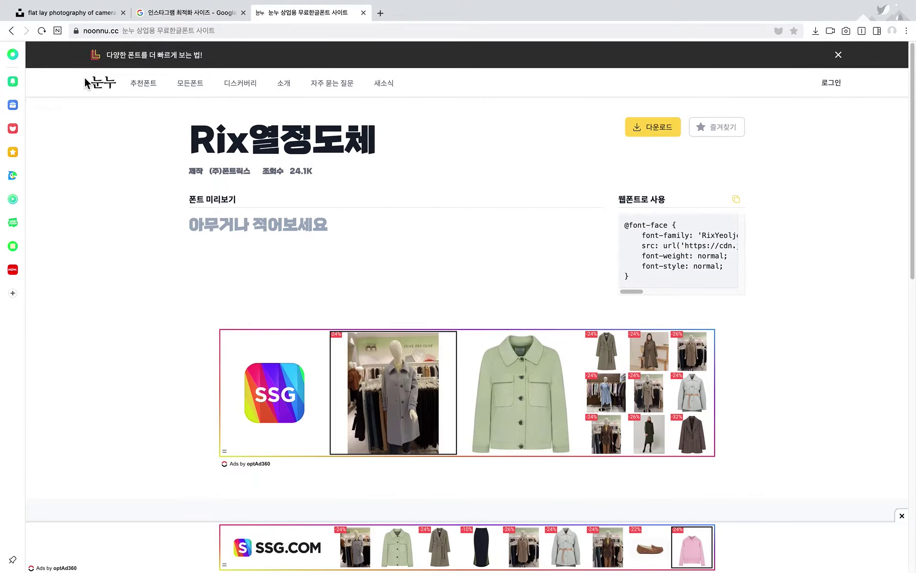
Search noonnu's full font list for g마켓 and open the Gmarket Sans B font page
left_click(109, 91)
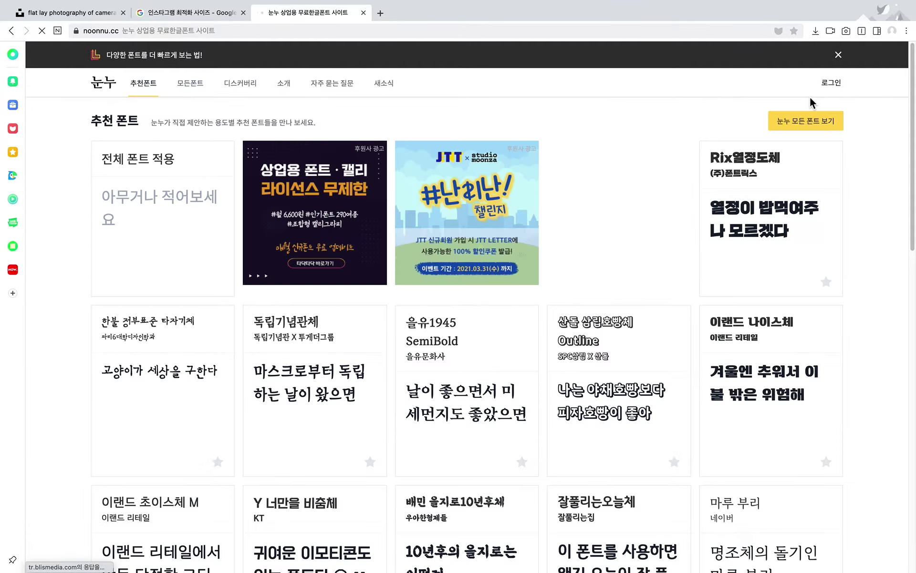
left_click(197, 90)
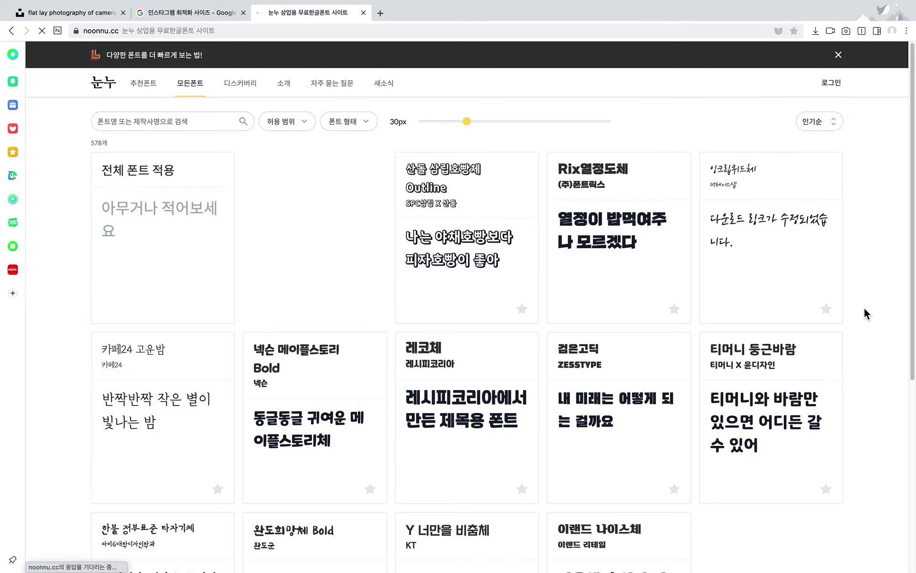
left_click(157, 123)
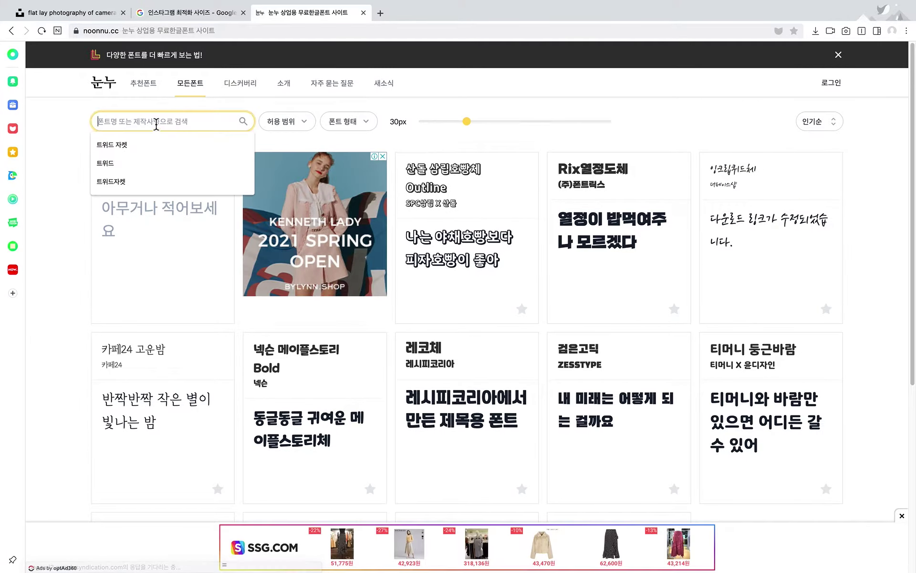
type("g")
key("BackSpace")
type("g")
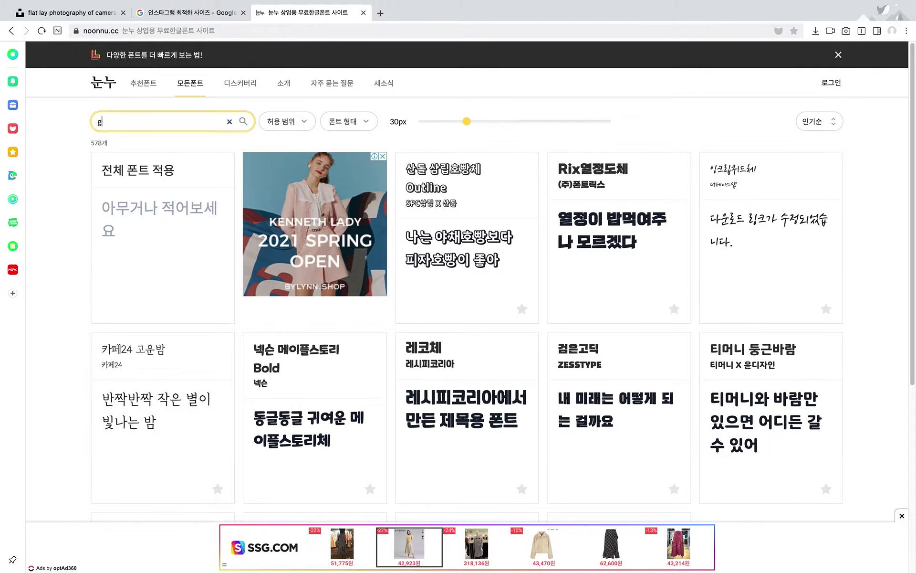
key("BackSpace")
key("BackSpace")
key("BackSpace")
key("BackSpace")
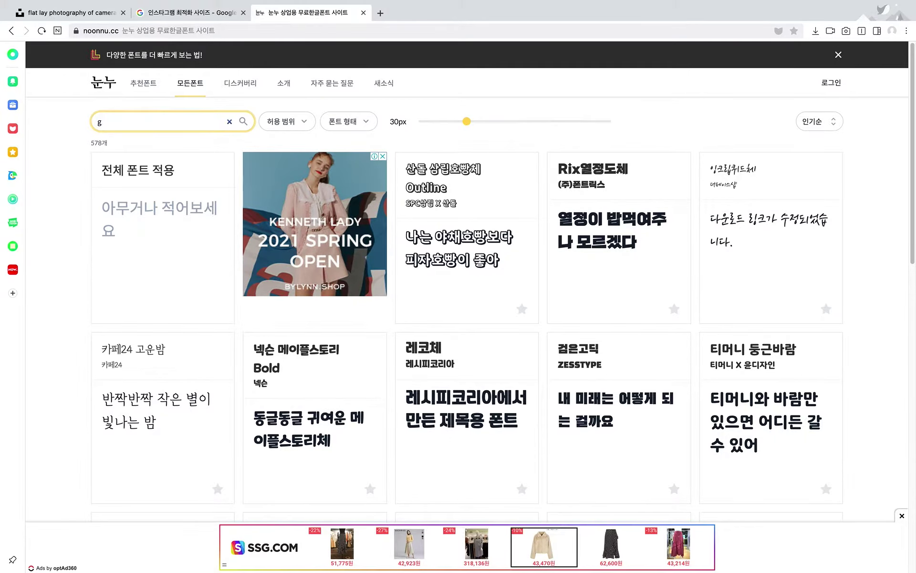
type("매")
type("켓")
key("Return")
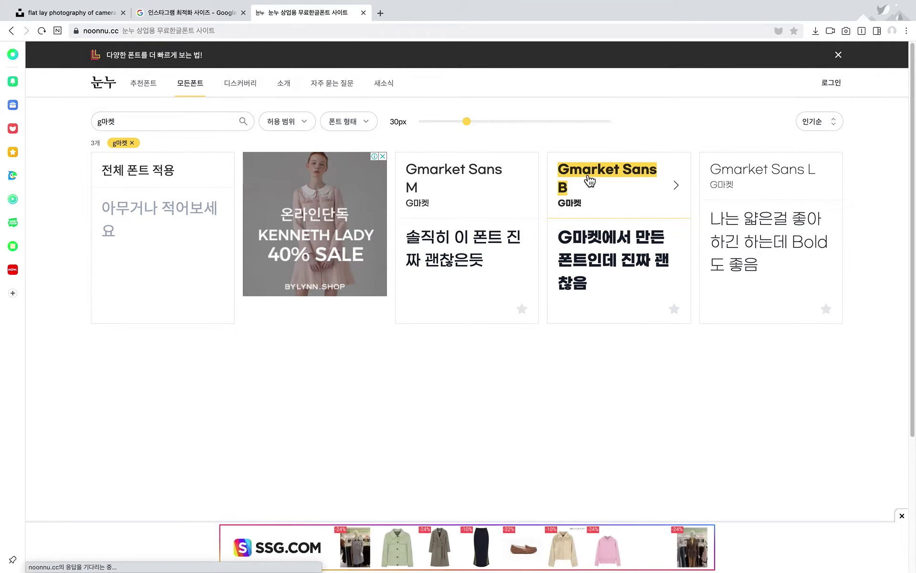
left_click(588, 180)
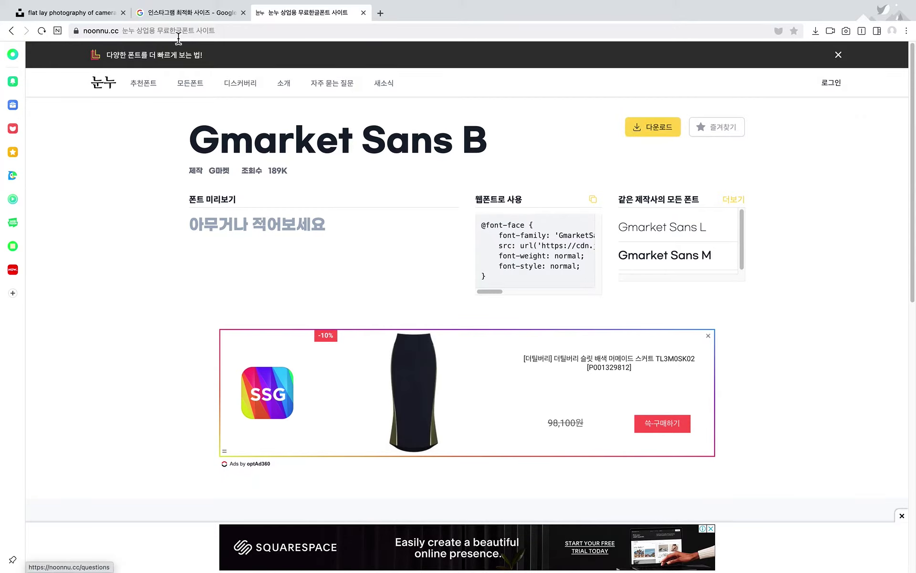
Switch to Photoshop and check the font settings of the 떠나요 가족과 함께! text layer in 카드뉴스 예제.psd
key("ctrl+Up")
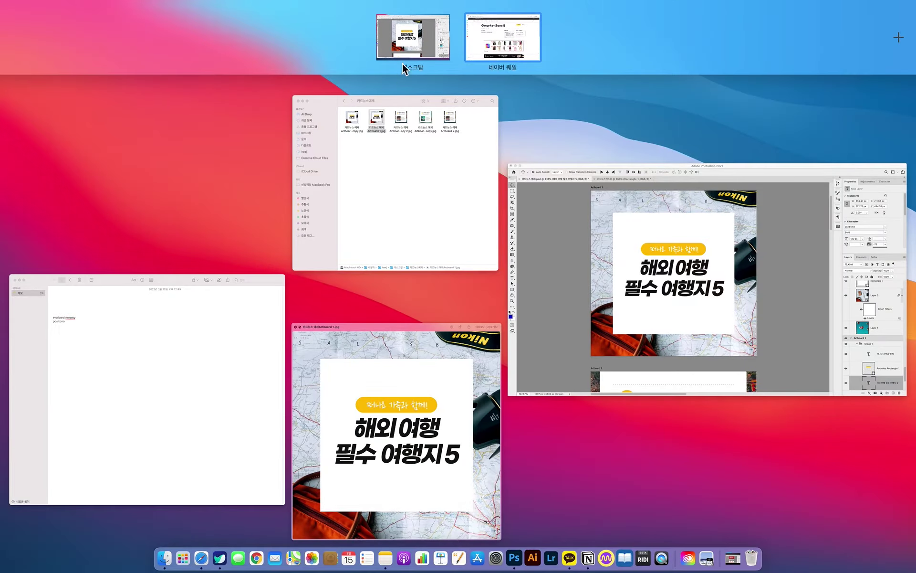
left_click(506, 45)
left_click(111, 85)
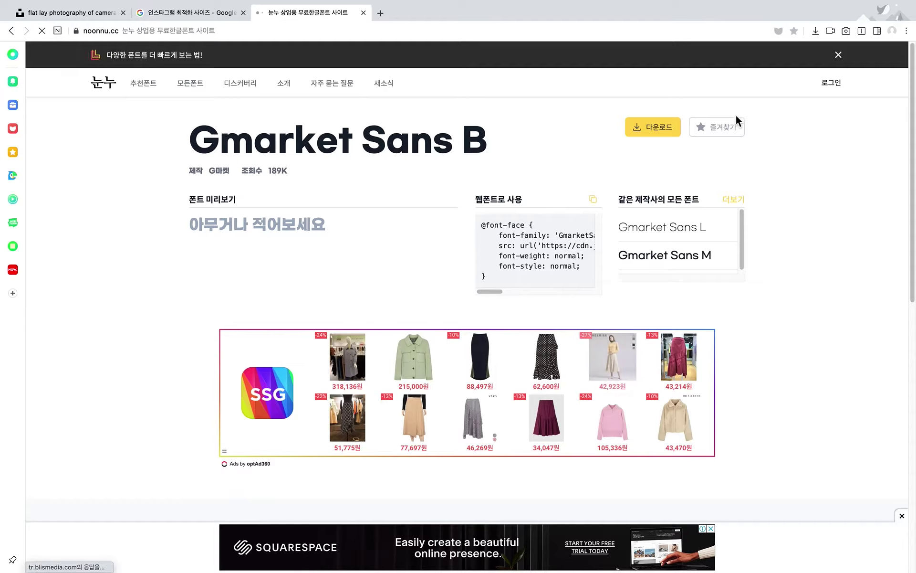
left_click(198, 13)
key("ctrl+Up")
left_click(692, 191)
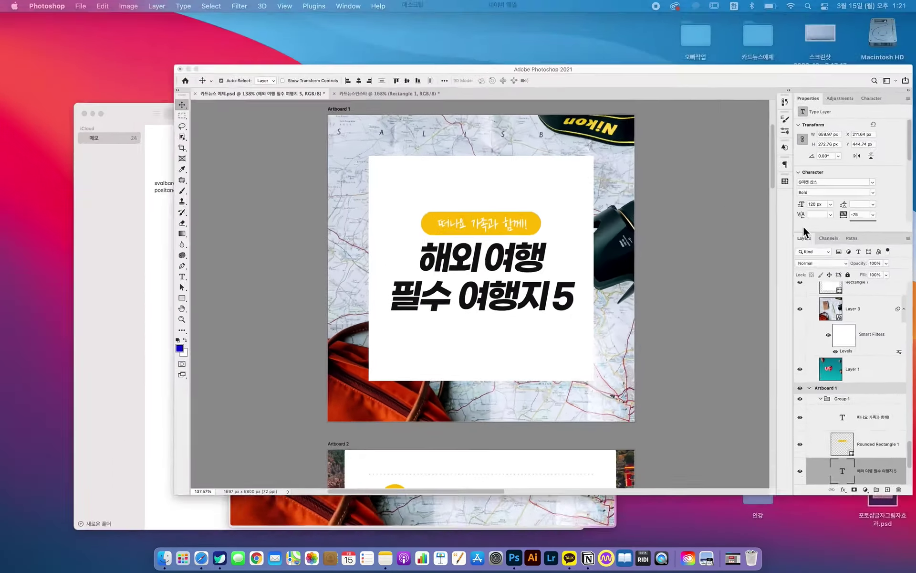
left_click(418, 213)
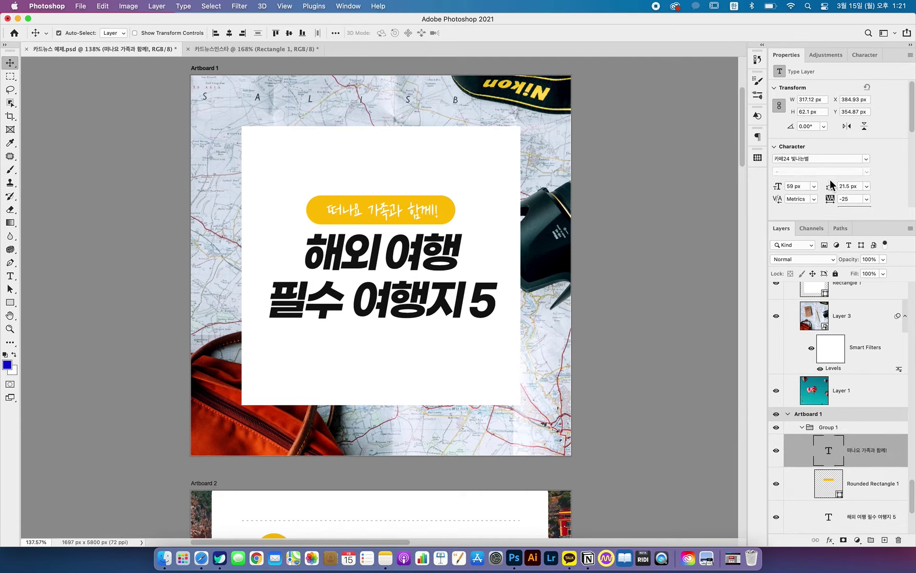
left_click(652, 177)
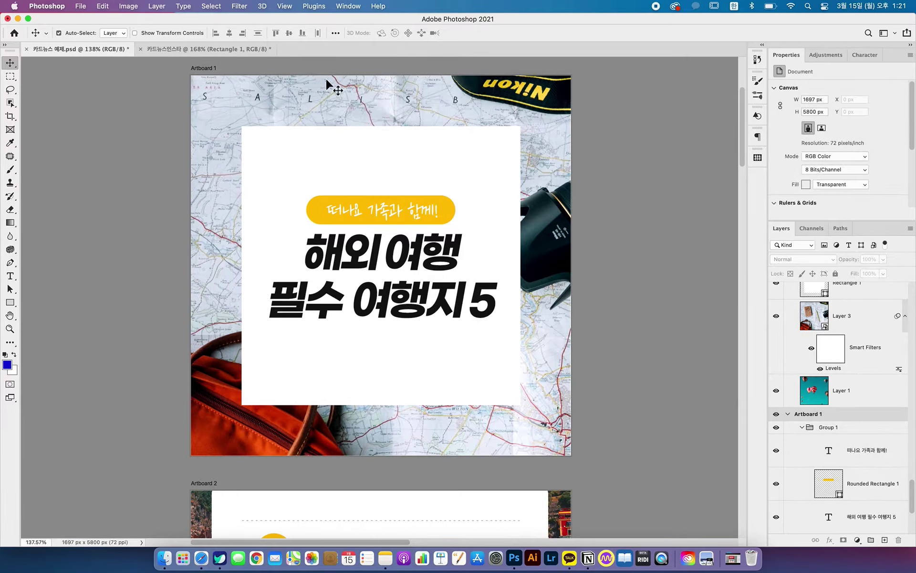
In the 카드뉴스인스타 document, activate the Horizontal Type tool and set its text color to near-black
left_click(214, 54)
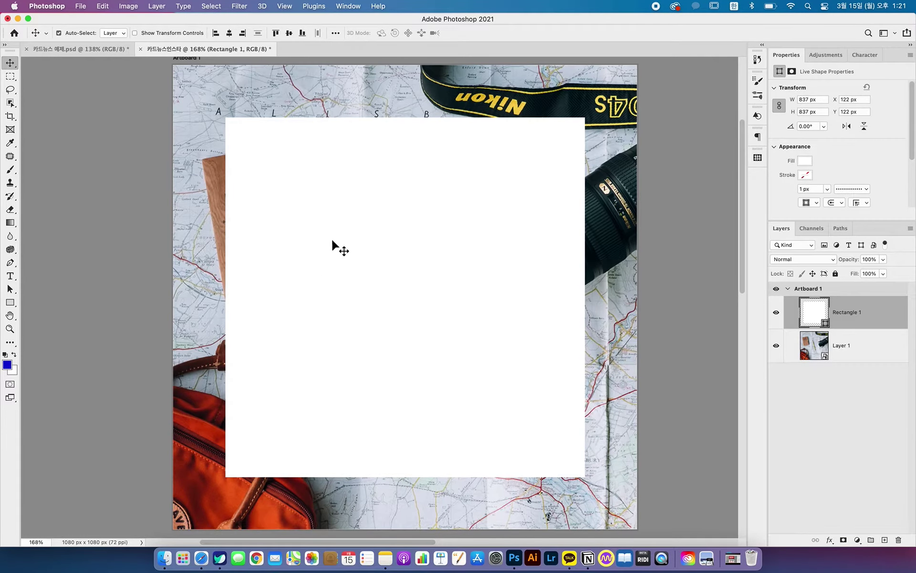
left_click(9, 276)
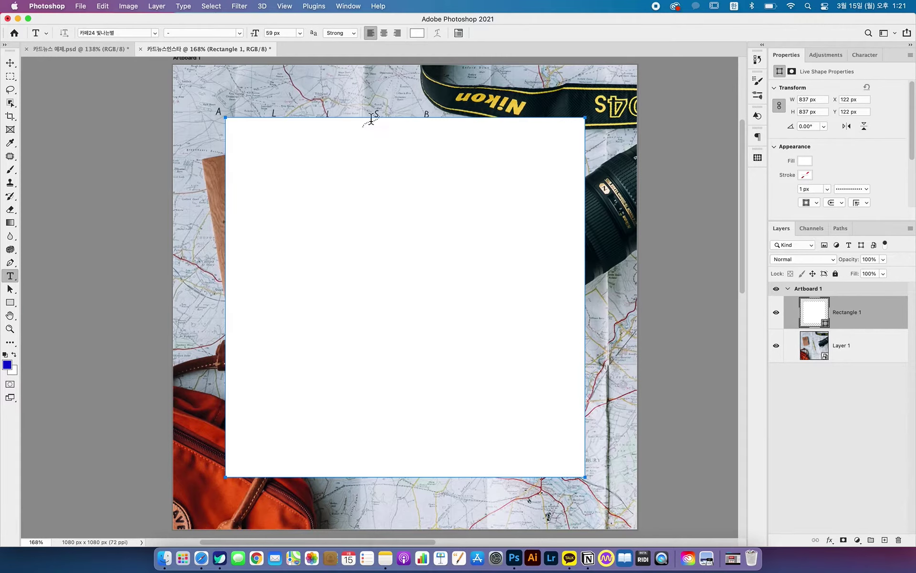
left_click(418, 34)
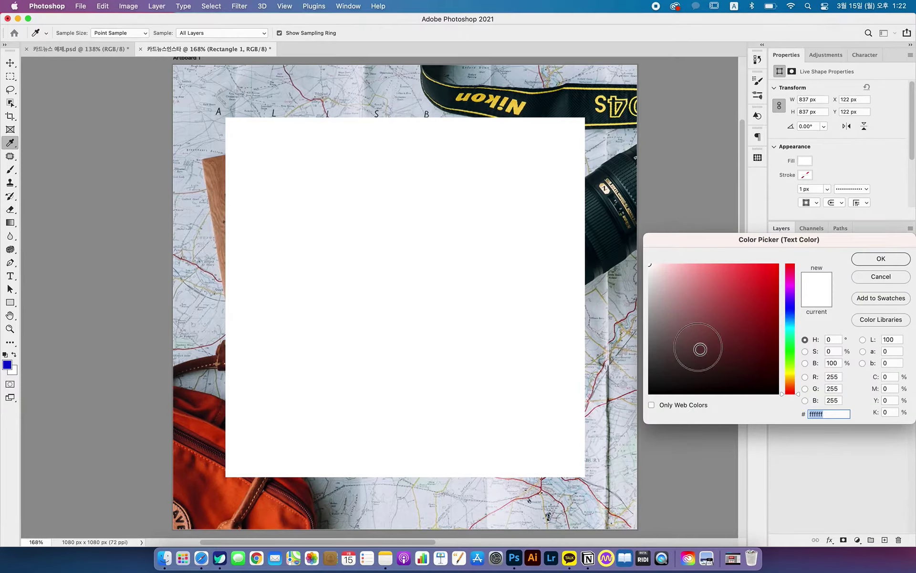
left_click_drag(697, 348, 607, 435)
left_click_drag(626, 379, 624, 378)
left_click(864, 259)
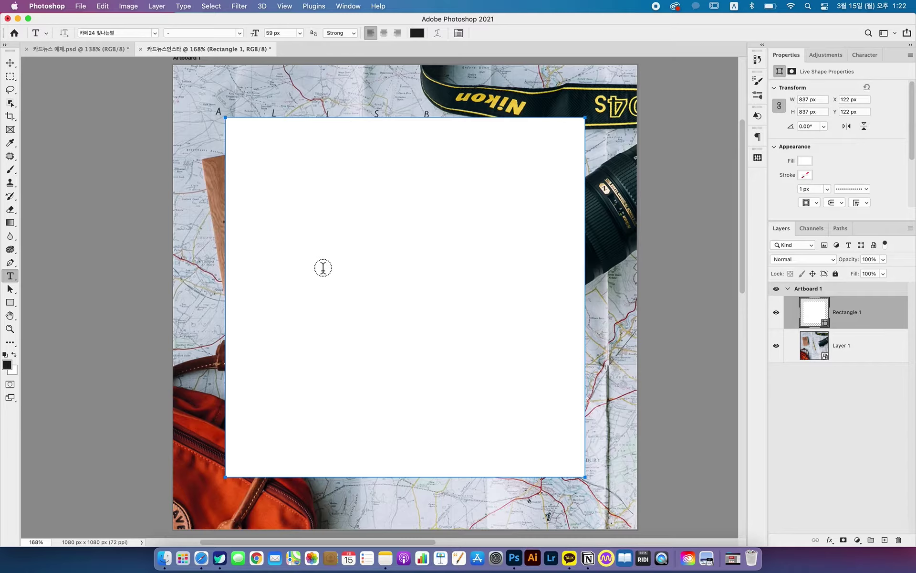
left_click(365, 304)
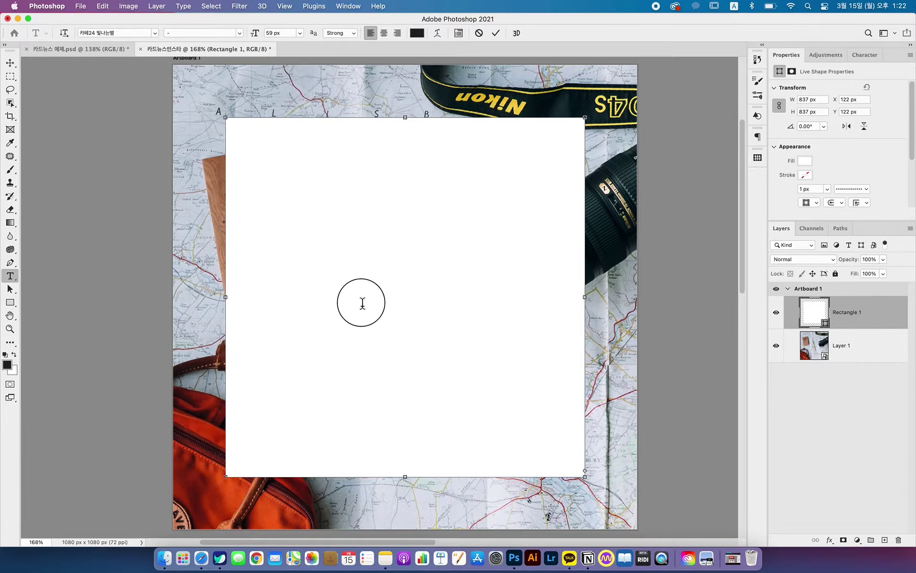
type("ddddddddddd")
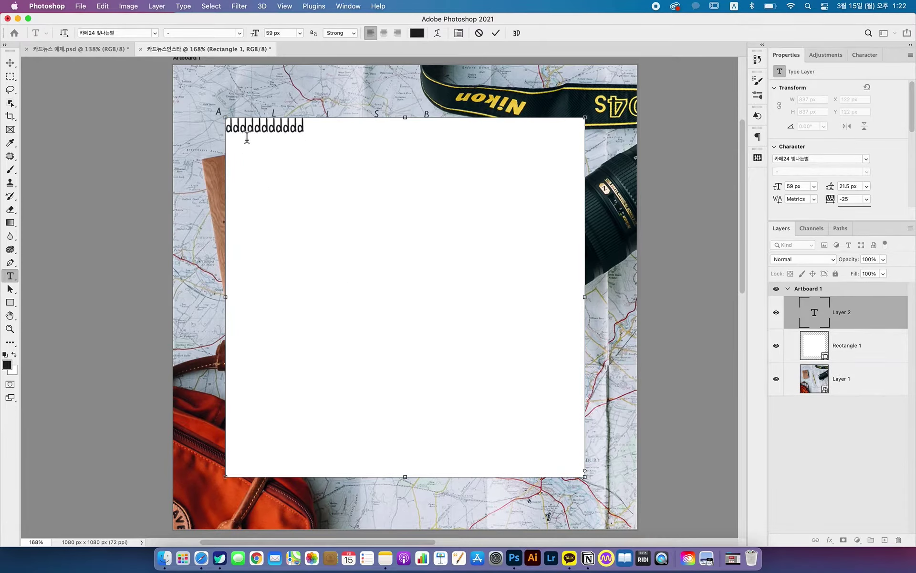
key("Escape")
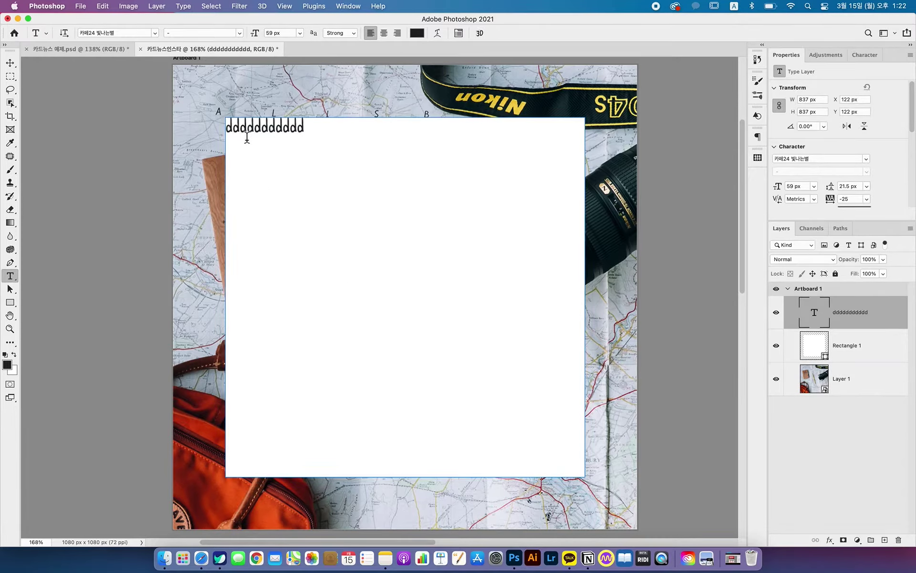
key("BackSpace")
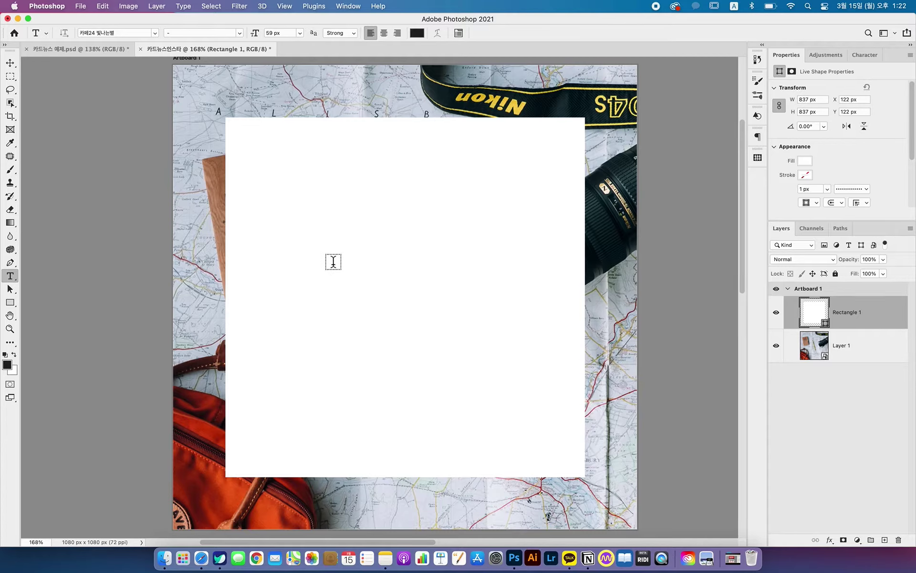
Add a point text layer reading 해외여행지5 on the white square
left_click(297, 287)
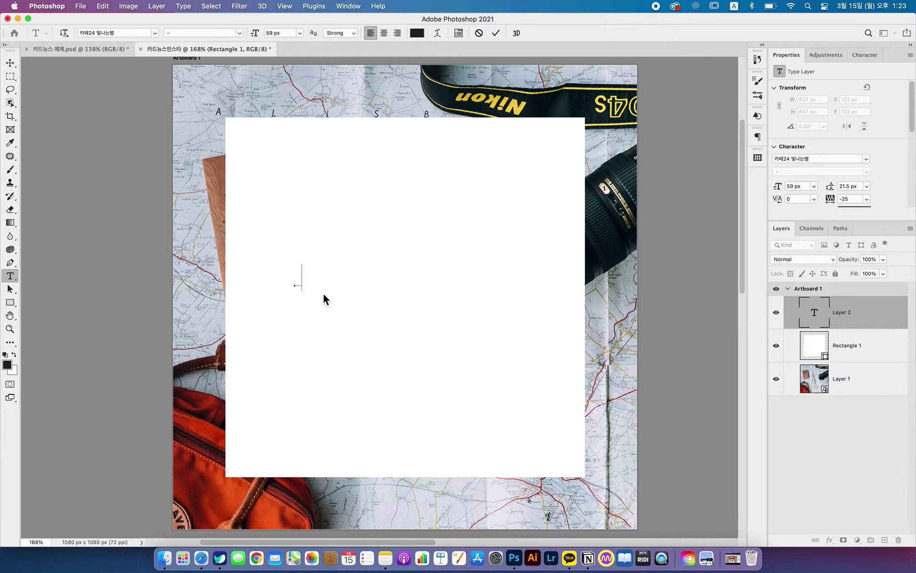
type("godu")
key("BackSpace")
key("BackSpace")
key("BackSpace")
key("BackSpace")
key("ctrl+space")
type("해여오")
key("BackSpace")
key("BackSpace")
key("BackSpace")
type("외혀")
key("BackSpace")
key("BackSpace")
key("BackSpace")
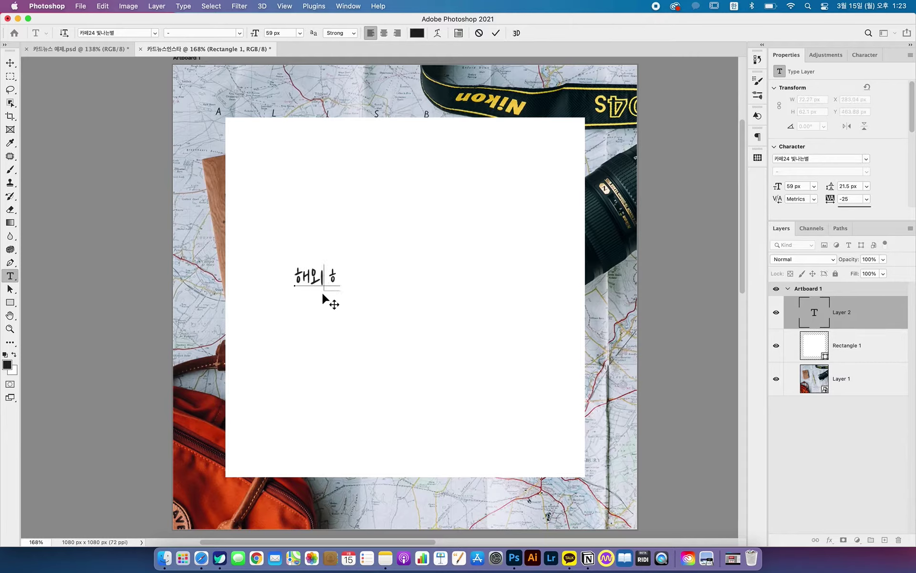
type("오ㅣ여행지")
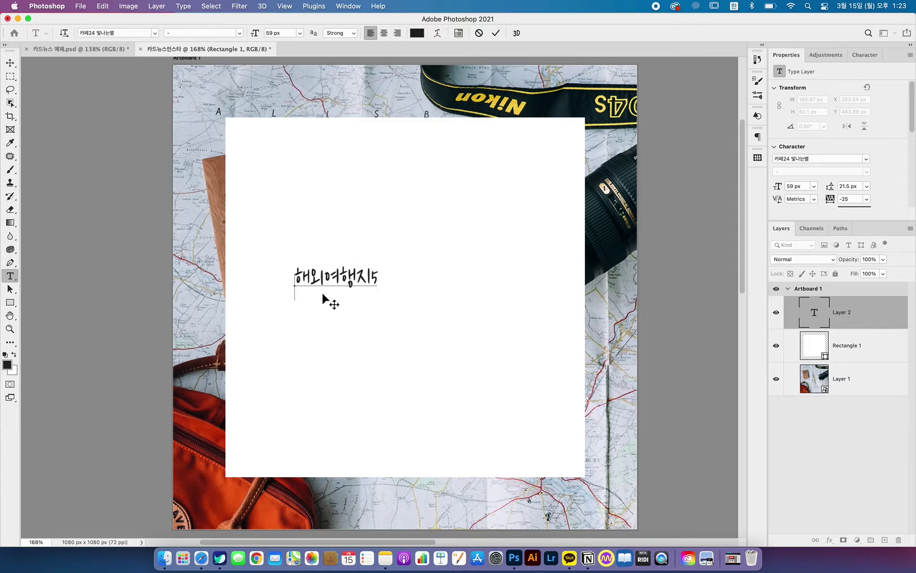
key("Escape")
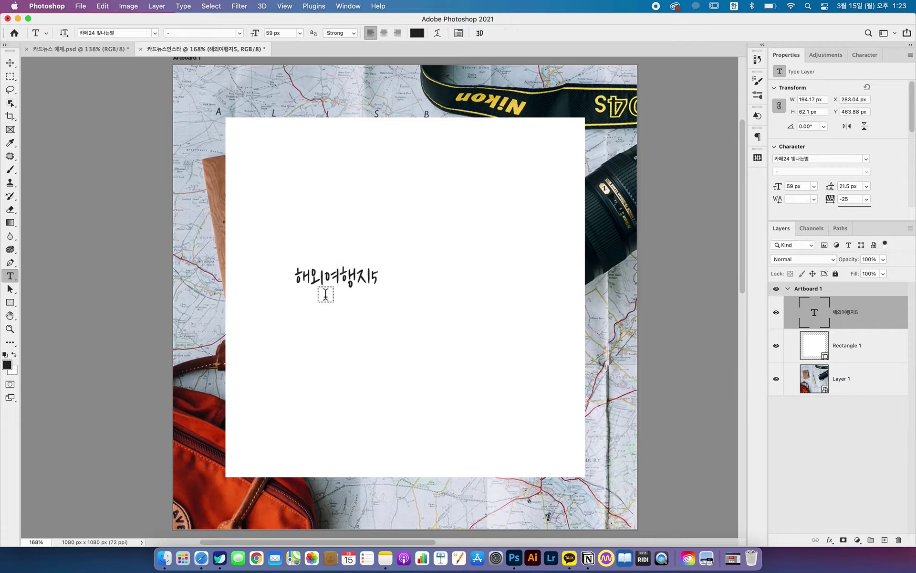
Check the cover title in 카드뉴스 예제.psd and rewrite the new text as two lines, 해외여행 and 필수 여행지5
left_click(126, 49)
left_click(206, 49)
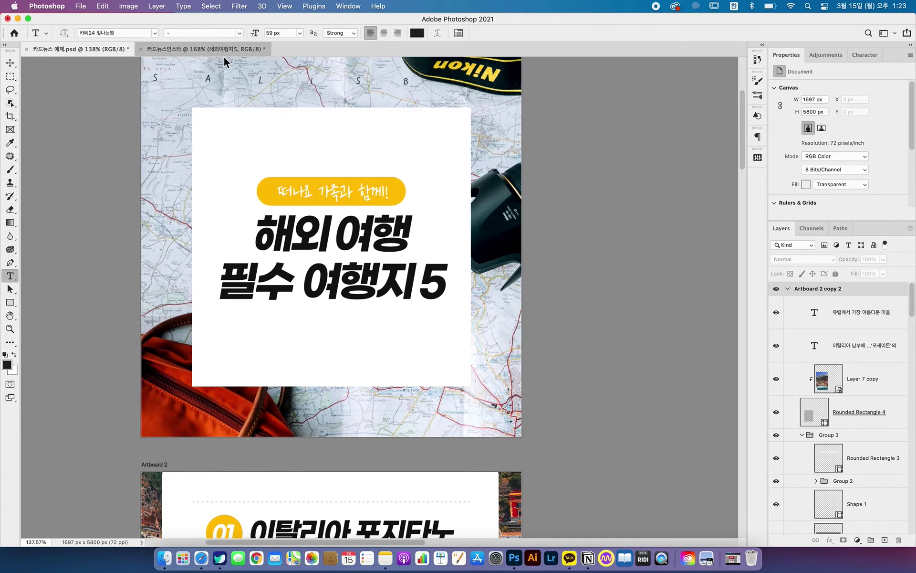
left_click_drag(333, 281, 252, 275)
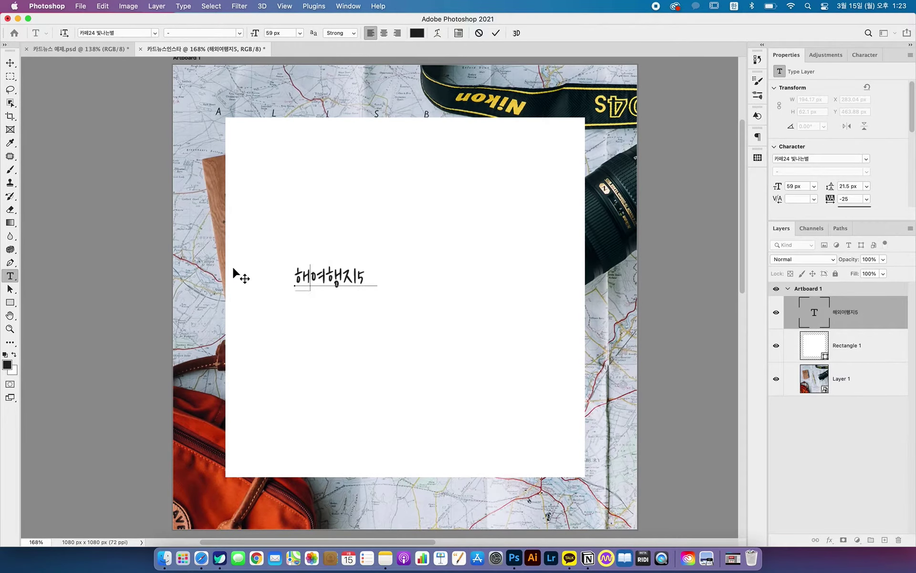
key("Return")
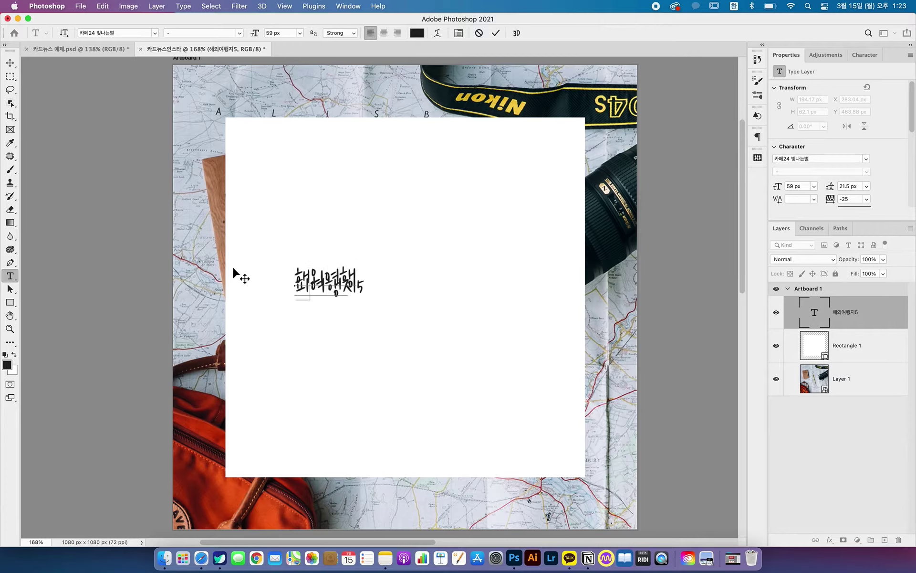
key("super+a")
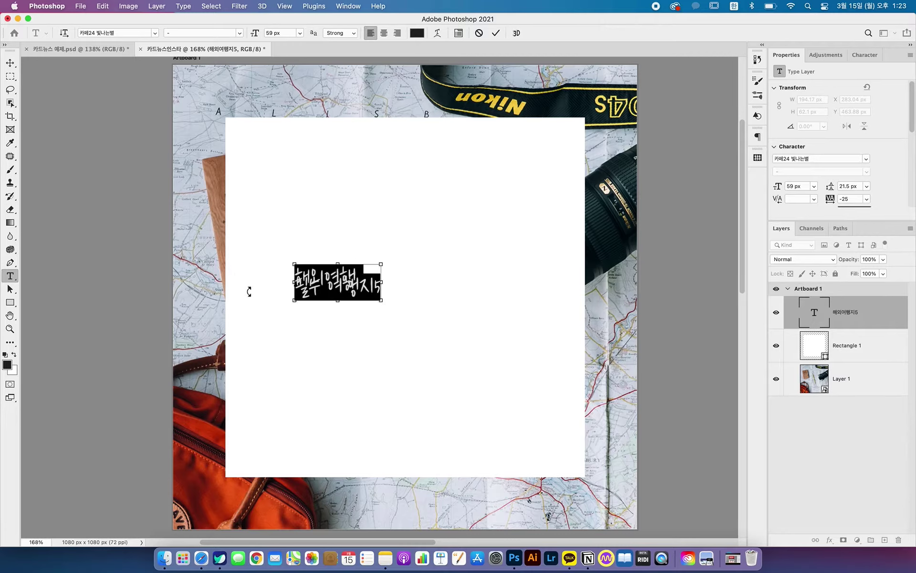
left_click(350, 281)
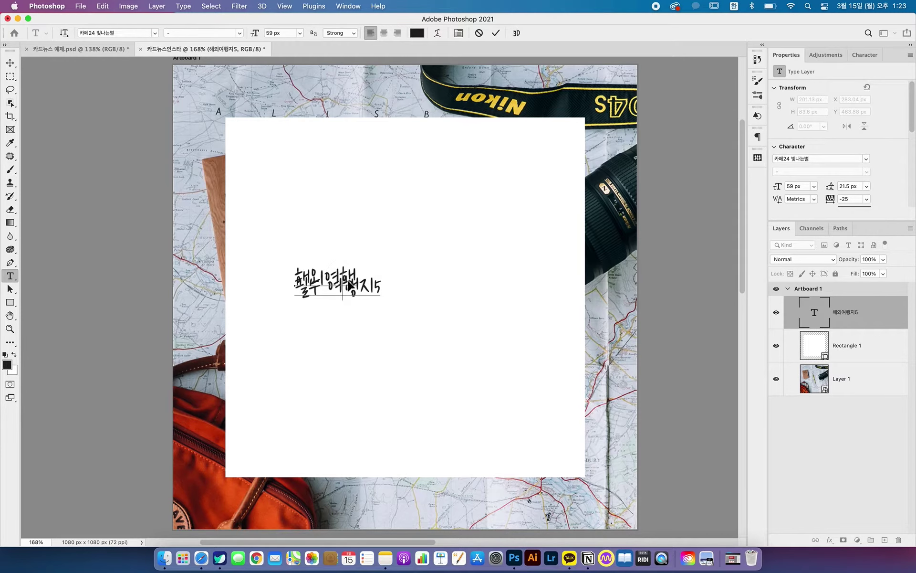
Set the whole two-line title to the G마켓 산스 font in Bold with centered alignment
key("super+a")
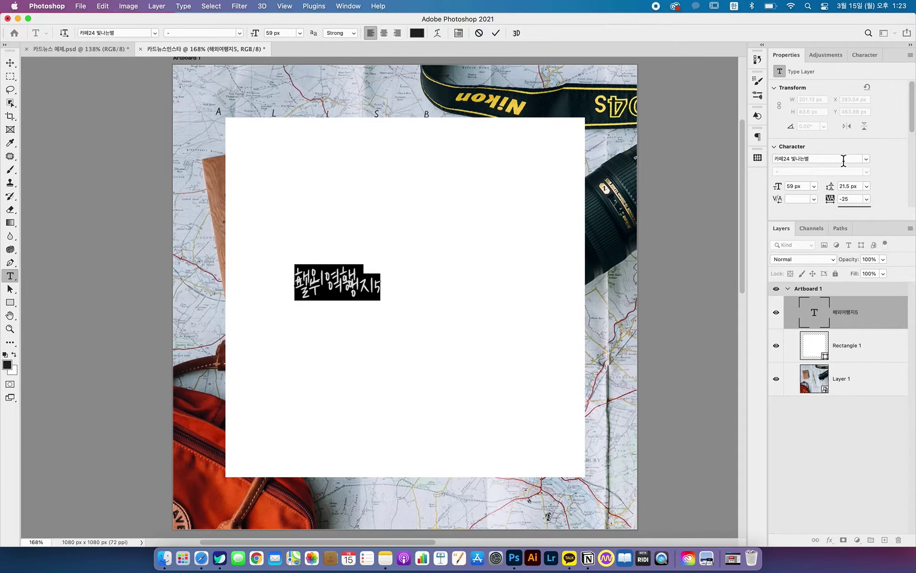
left_click(866, 159)
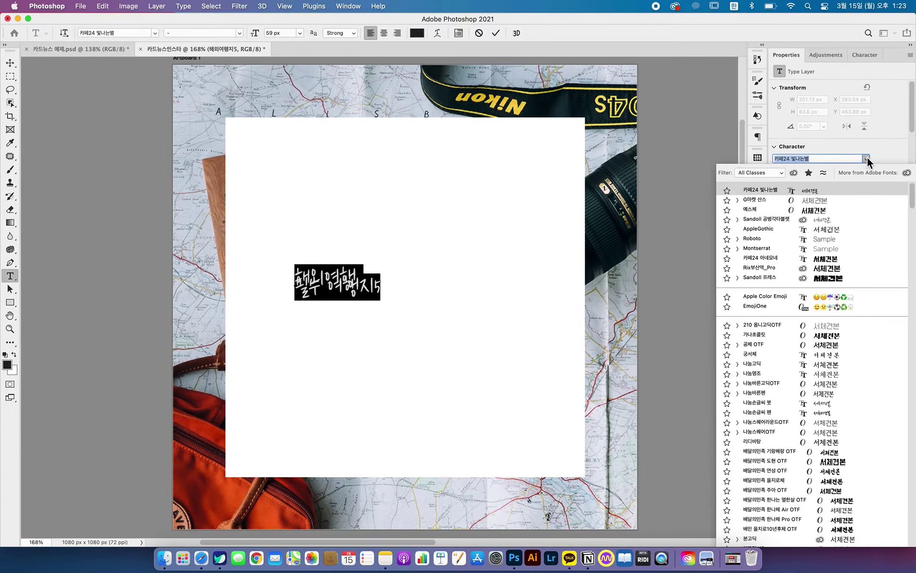
left_click(800, 200)
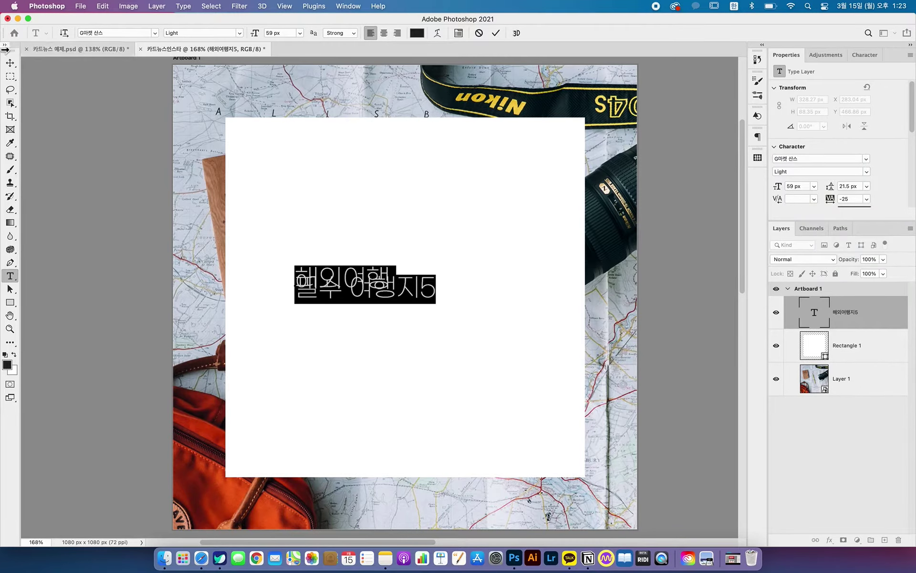
left_click(383, 33)
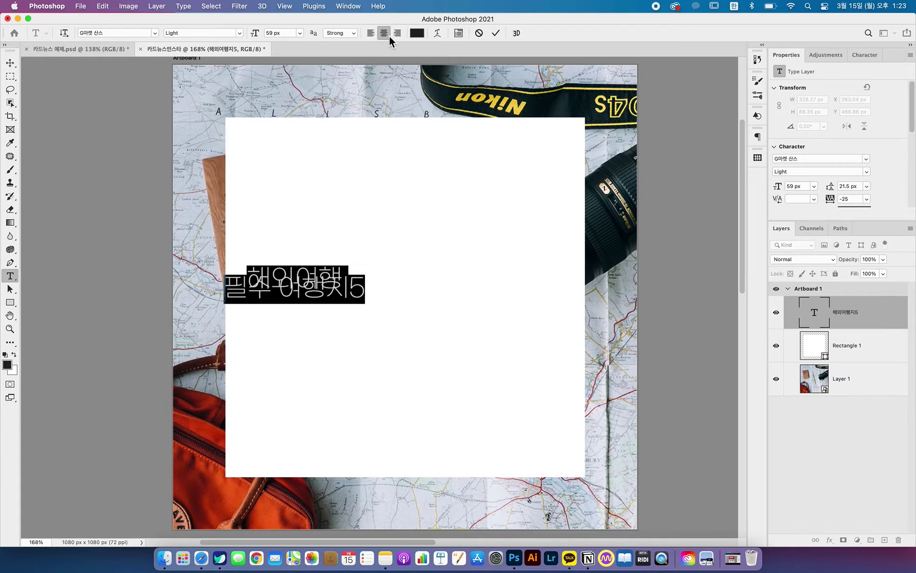
left_click(867, 171)
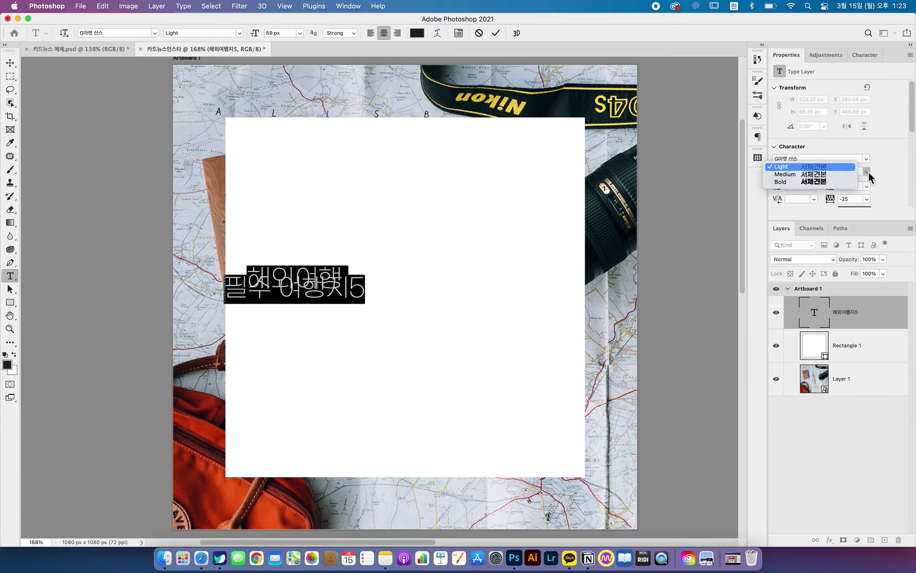
left_click(841, 181)
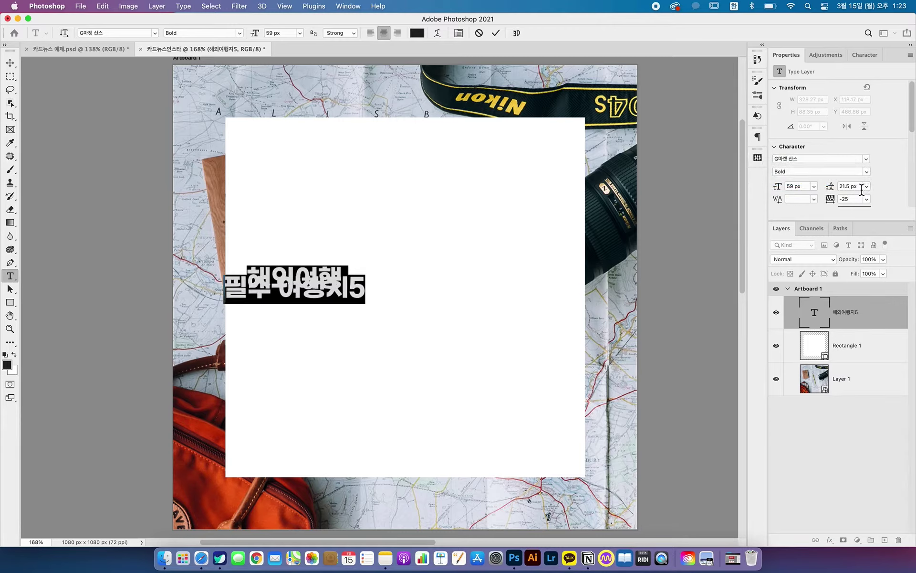
Enlarge the two-line title to 133 px with 147 px leading and reposition it near the middle of the white square
left_click(777, 186)
left_click_drag(780, 190, 898, 190)
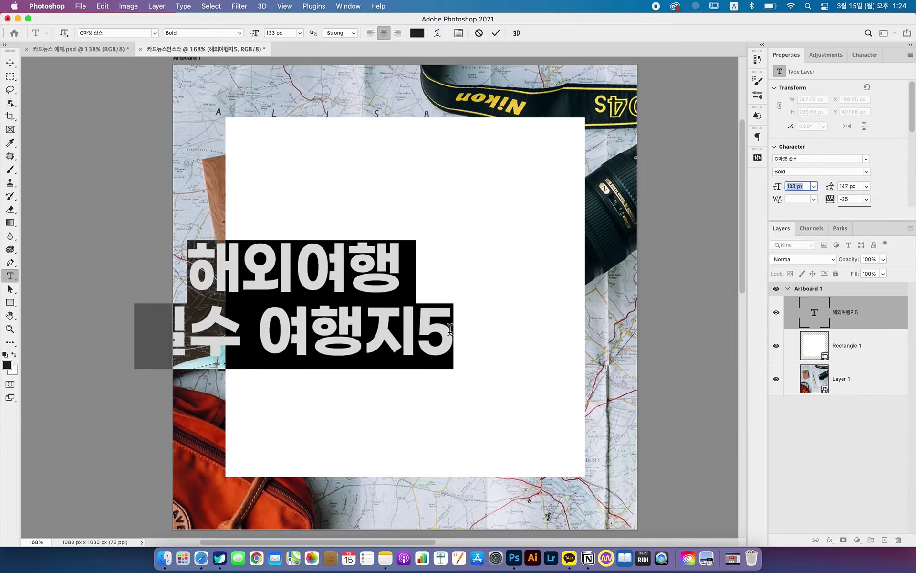
left_click_drag(374, 313, 478, 296)
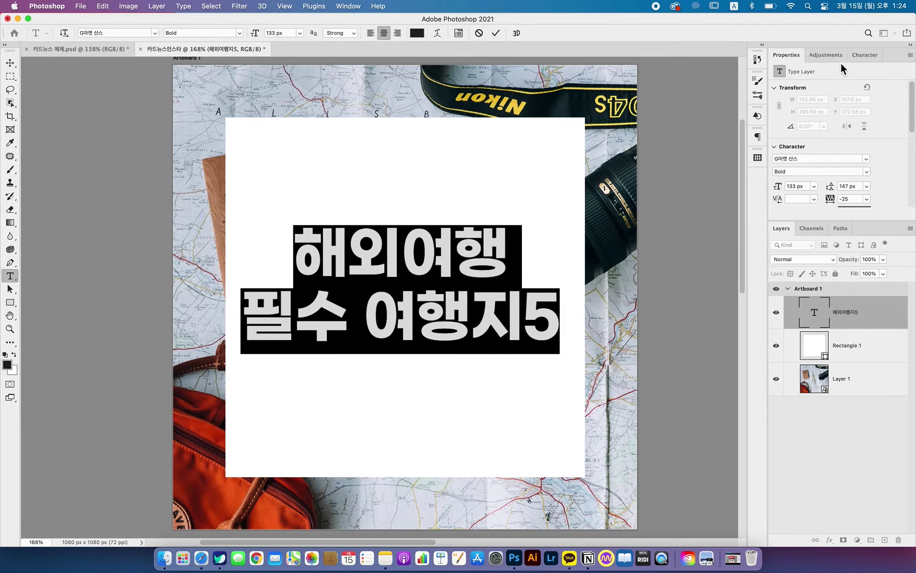
Apply faux italic and -50 tracking to the title, and move it slightly lower on the white square
left_click(861, 55)
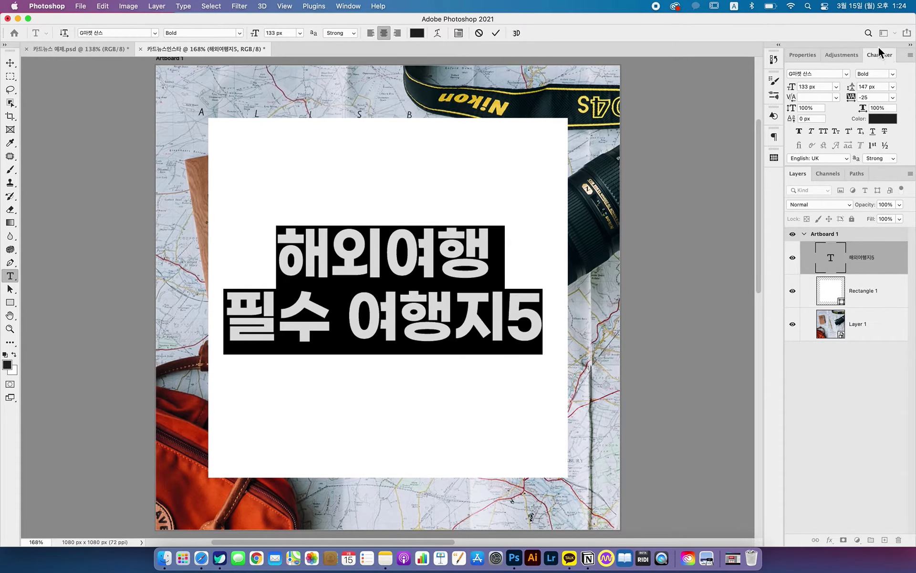
left_click(811, 131)
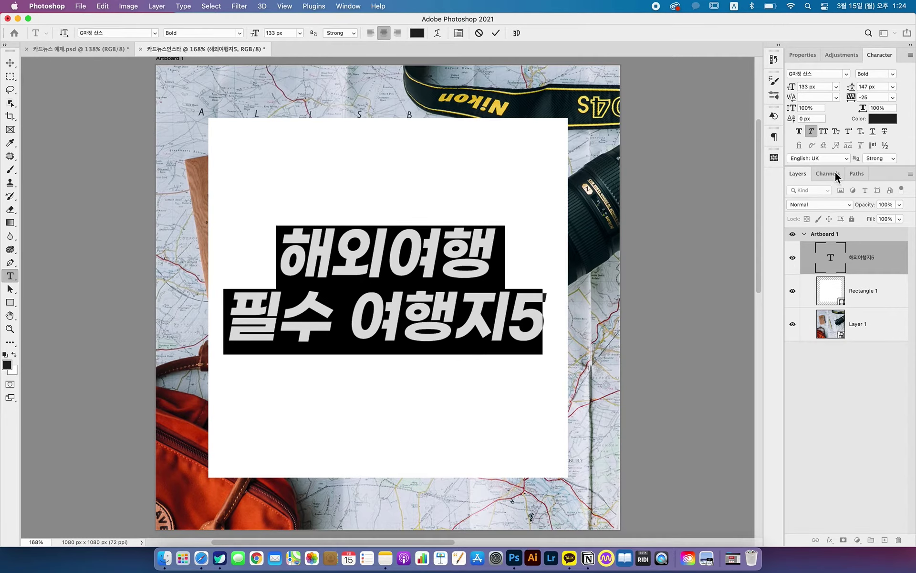
left_click(892, 97)
left_click(876, 126)
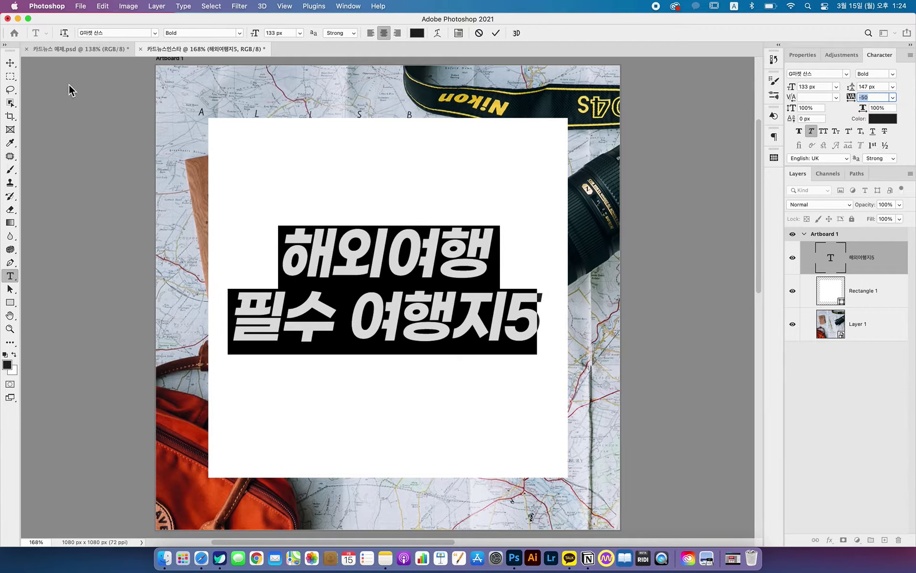
left_click(10, 62)
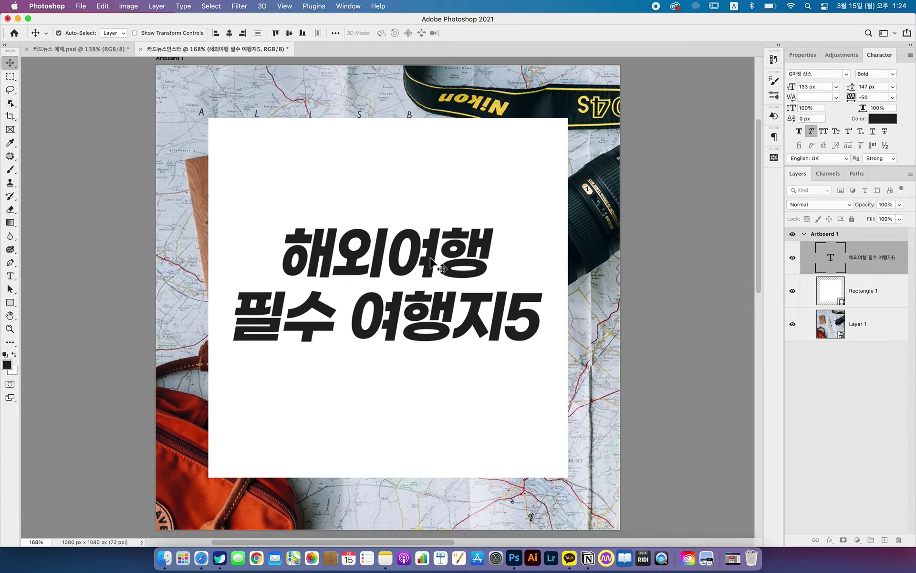
left_click_drag(430, 258, 430, 285)
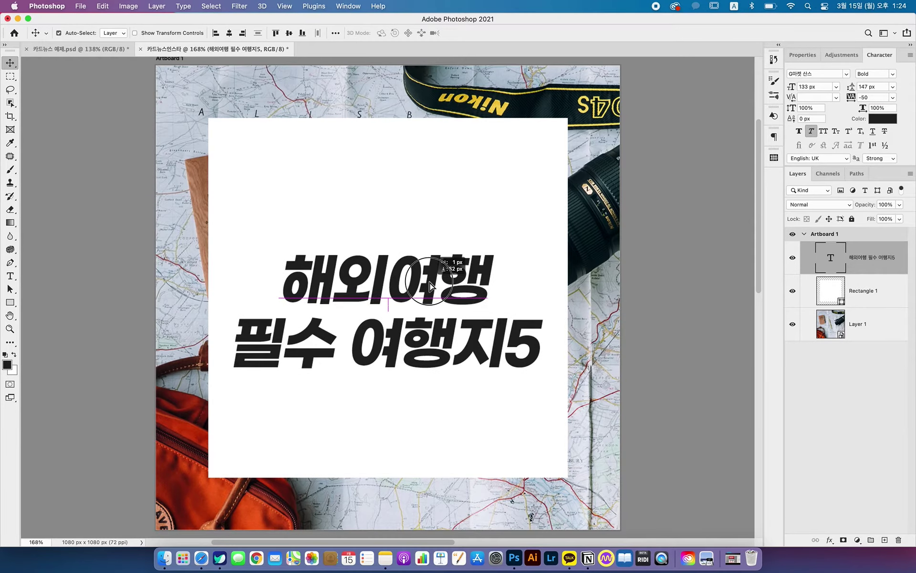
Check the cover in 카드뉴스 예제.psd and draw a rounded rectangle above the title, about 477 × 80 px with a 100 px corner radius
left_click(103, 55)
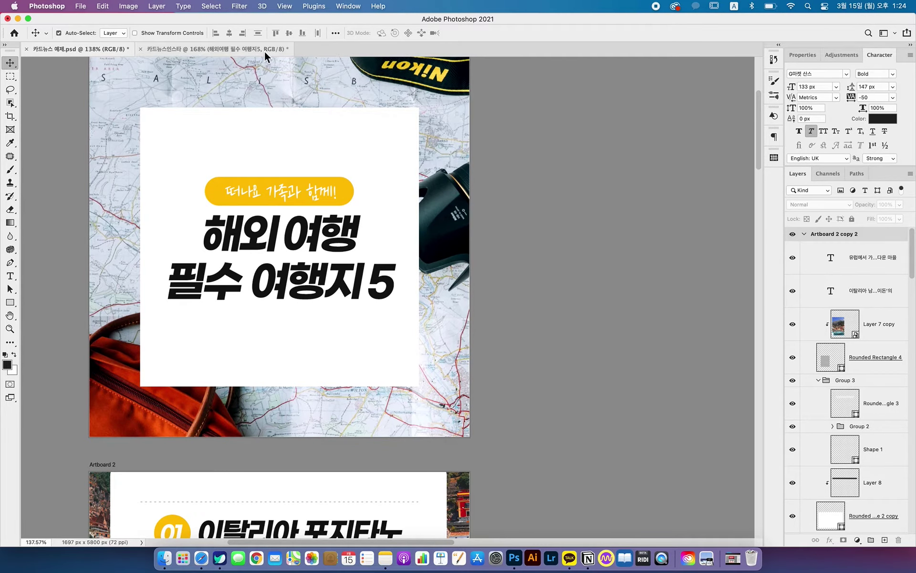
left_click(216, 50)
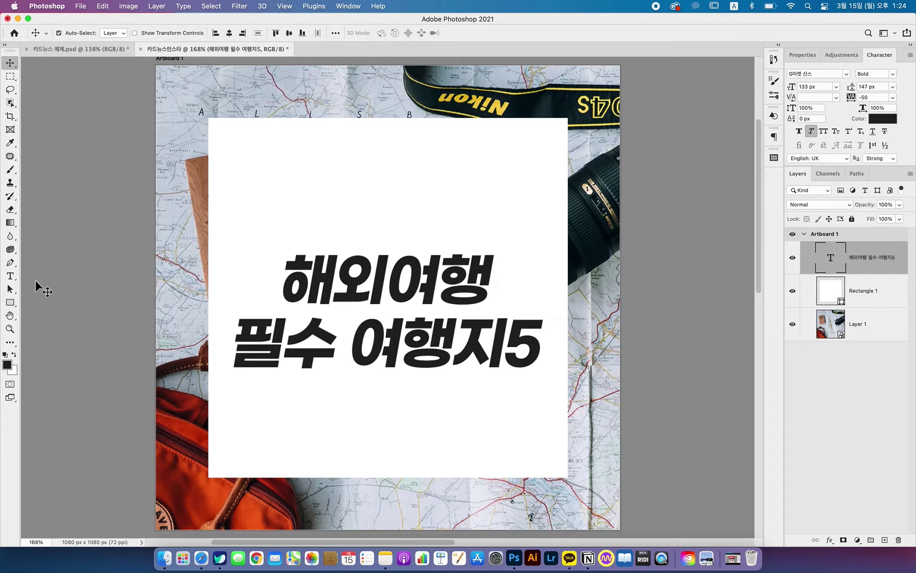
left_click(10, 307)
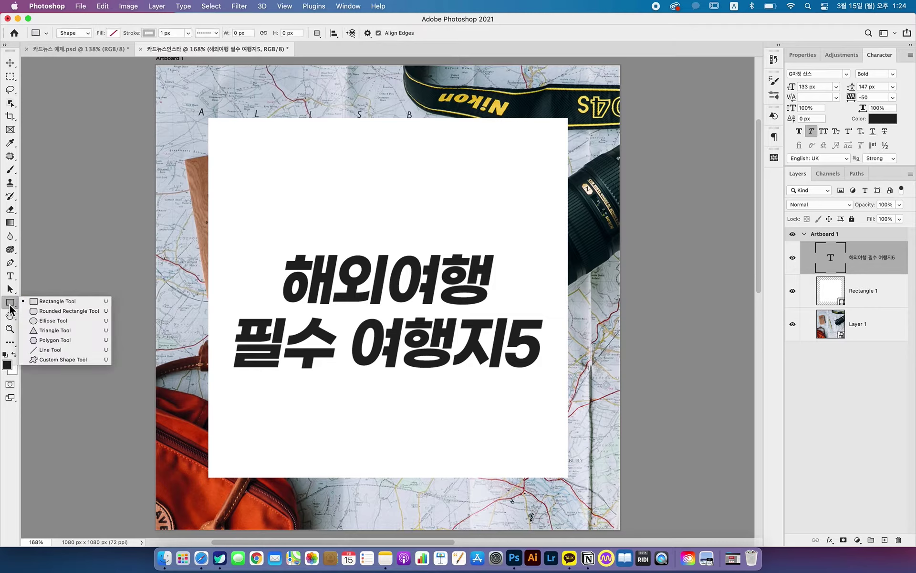
left_click(69, 311)
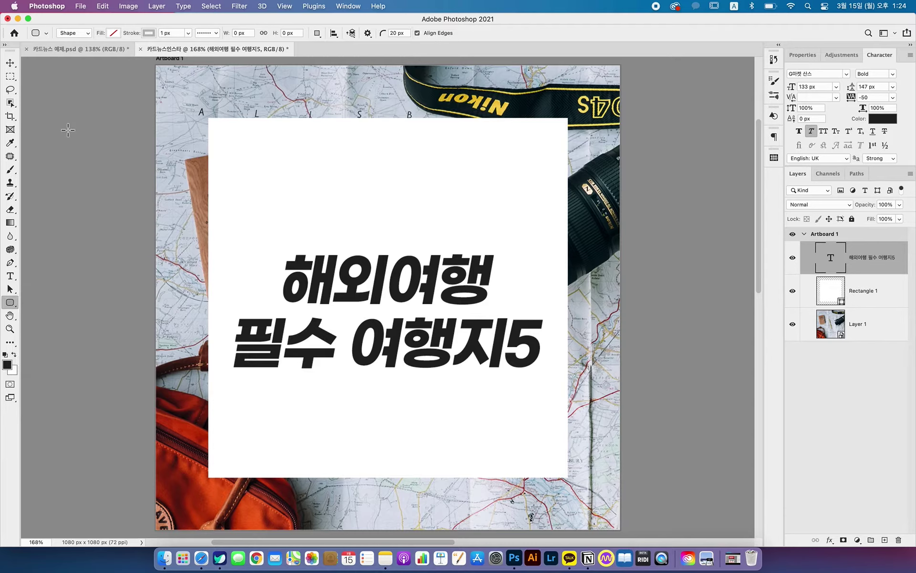
left_click(406, 33)
type("10")
left_click(291, 208)
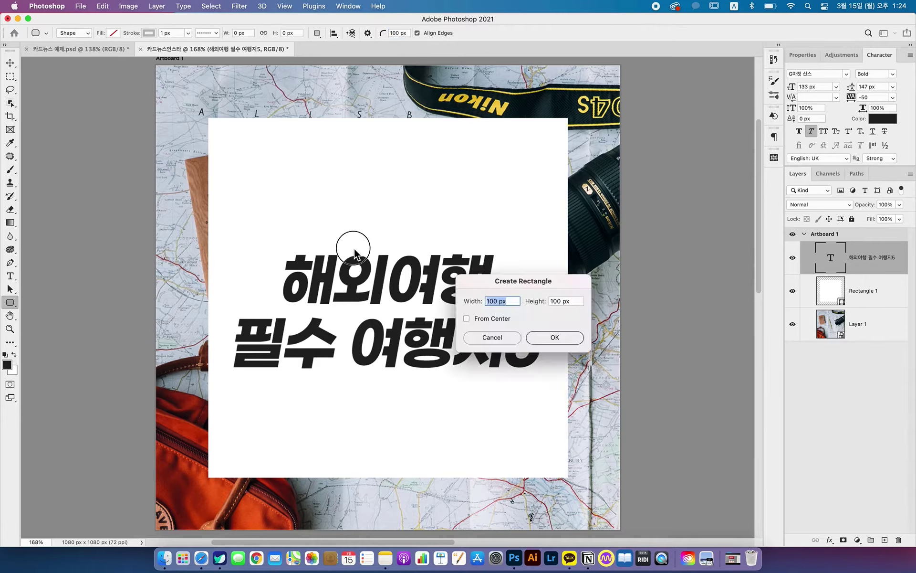
left_click(508, 337)
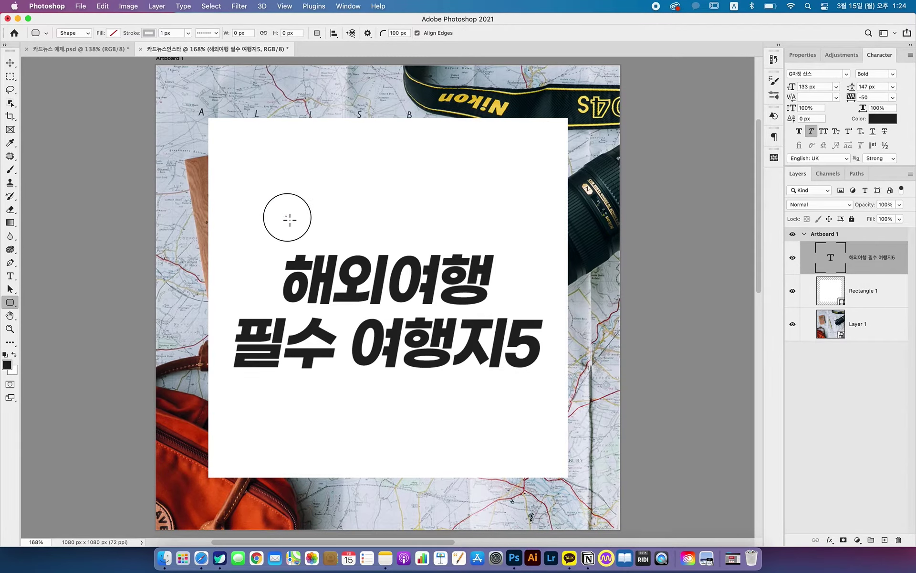
left_click_drag(286, 216, 492, 252)
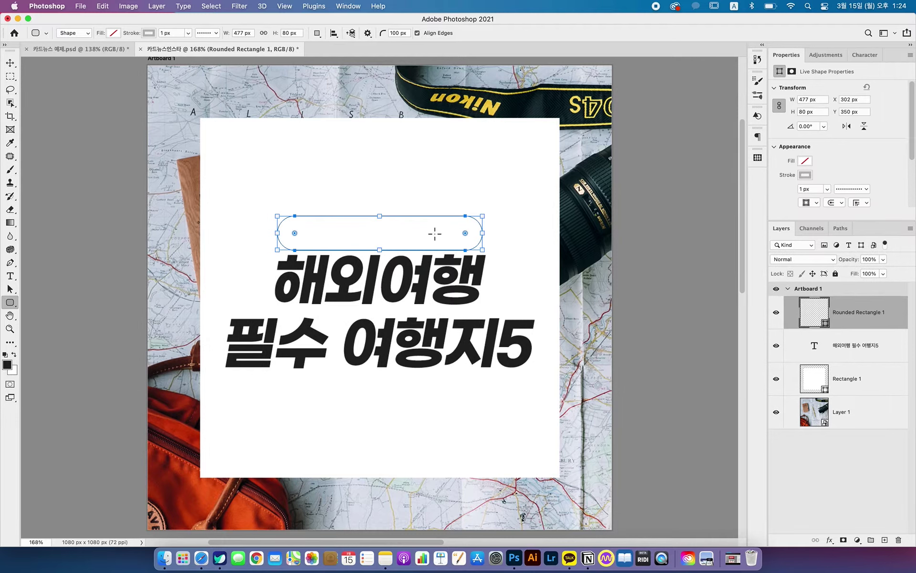
Remove the rounded rectangle's stroke and fill it with yellow #ffce35
left_click(151, 33)
left_click(89, 56)
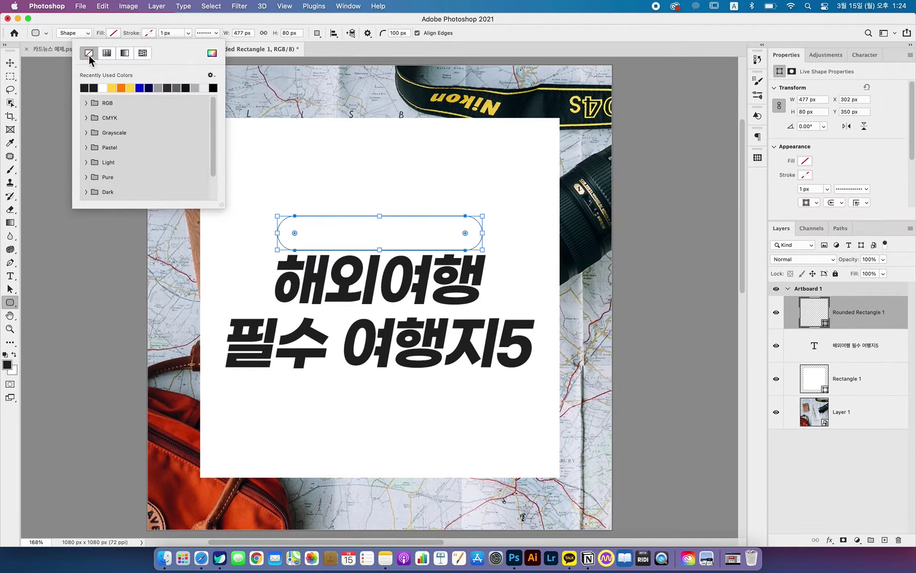
left_click(113, 32)
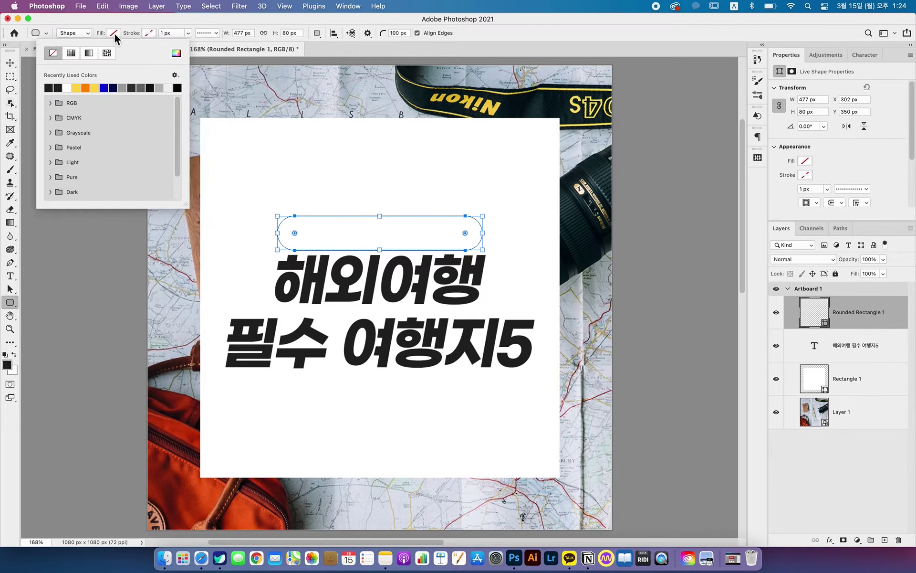
left_click(176, 53)
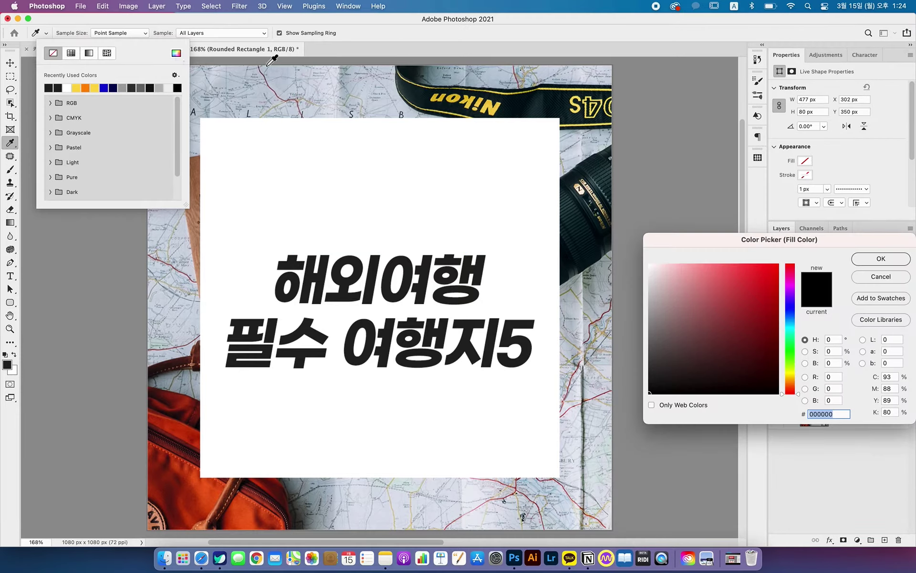
left_click(489, 103)
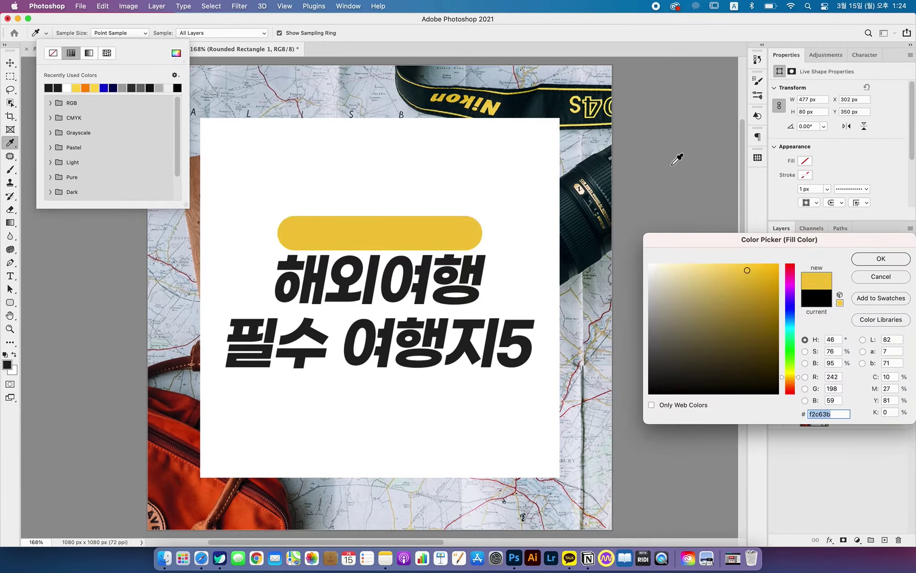
left_click(754, 265)
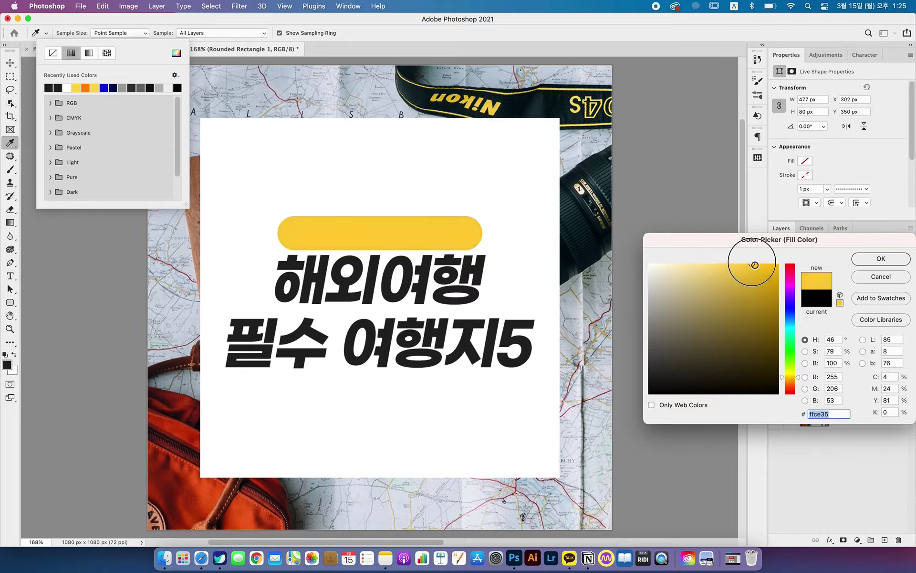
left_click(868, 262)
Move the yellow rounded rectangle up about 20 px to widen the gap above the title
key("v")
left_click(391, 229)
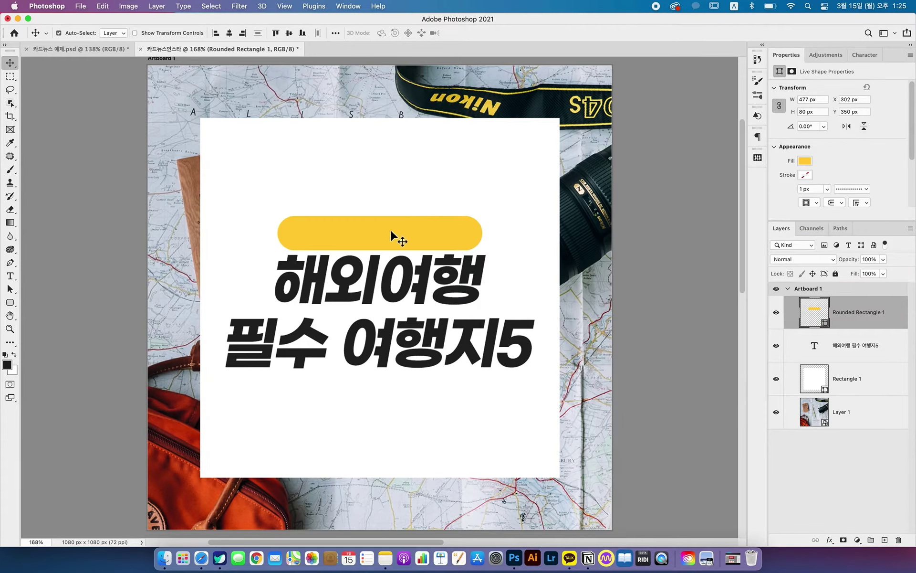
left_click_drag(390, 229, 392, 223)
Add a point text layer reading 떠나요 가족과 함께! over the yellow rounded rectangle
left_click(10, 276)
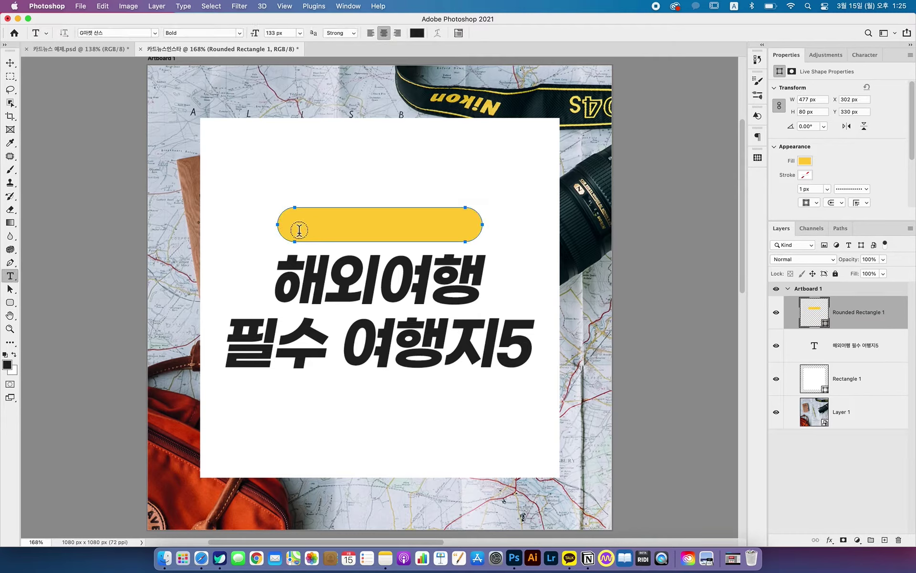
left_click(296, 229)
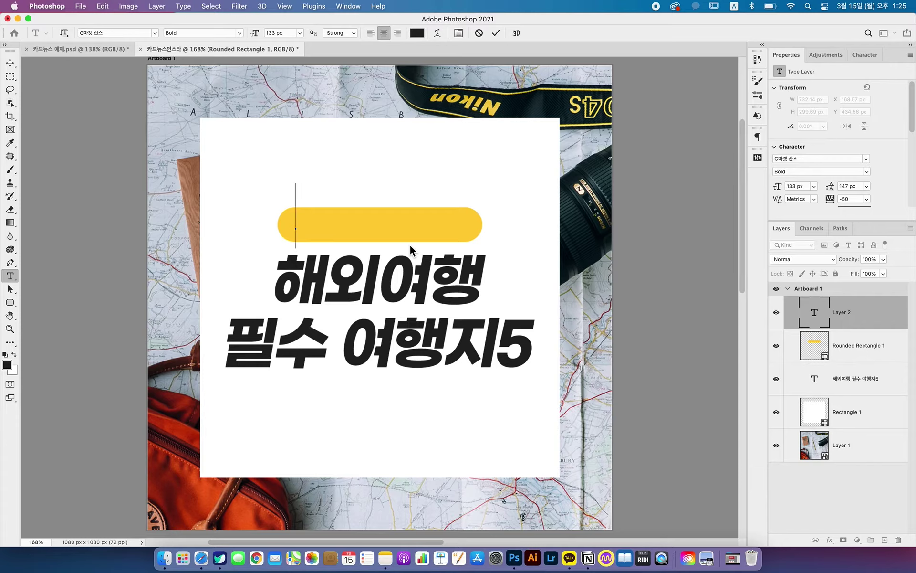
type("EJs")
key("BackSpace")
key("BackSpace")
key("BackSpace")
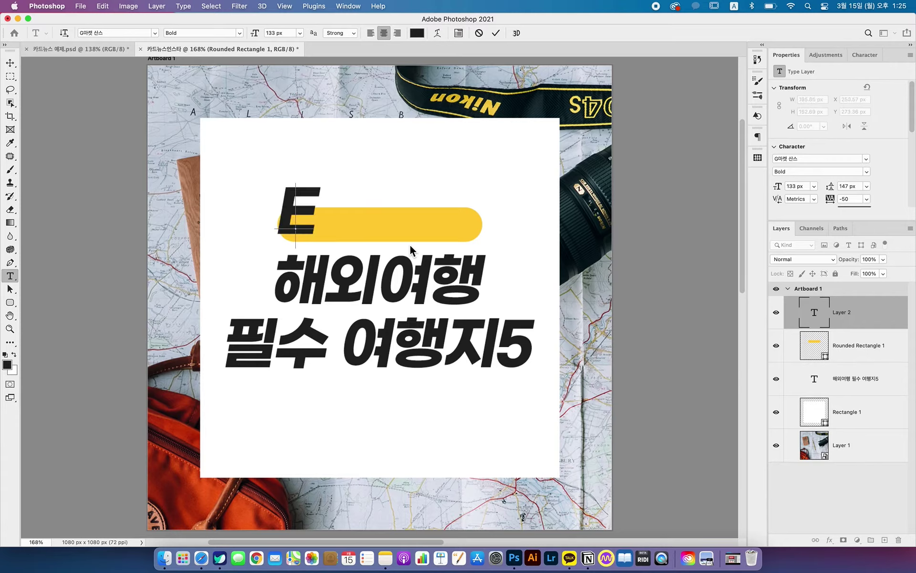
type("EJ")
key("BackSpace")
key("BackSpace")
key("ctrl+space")
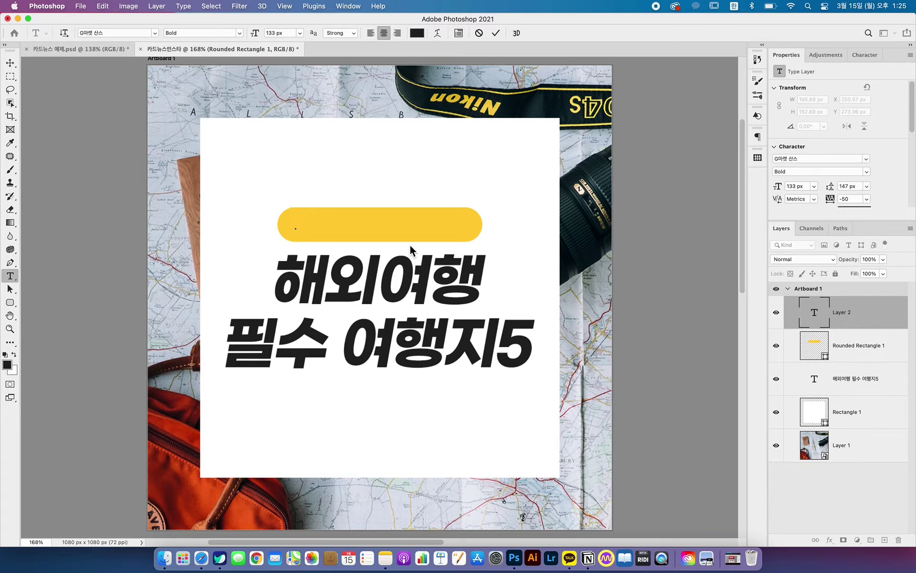
type("ㄷㄷㅓ나요 가족")
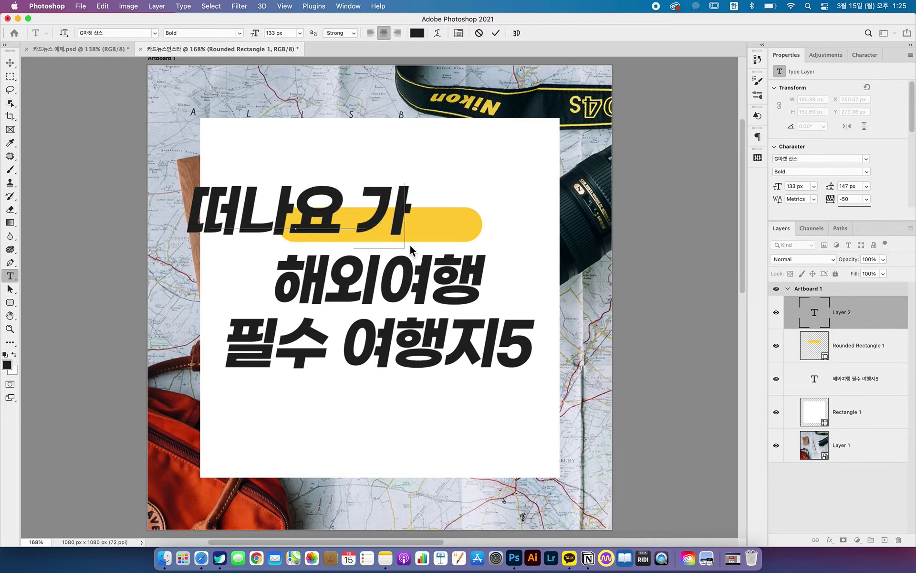
type("과 함께!")
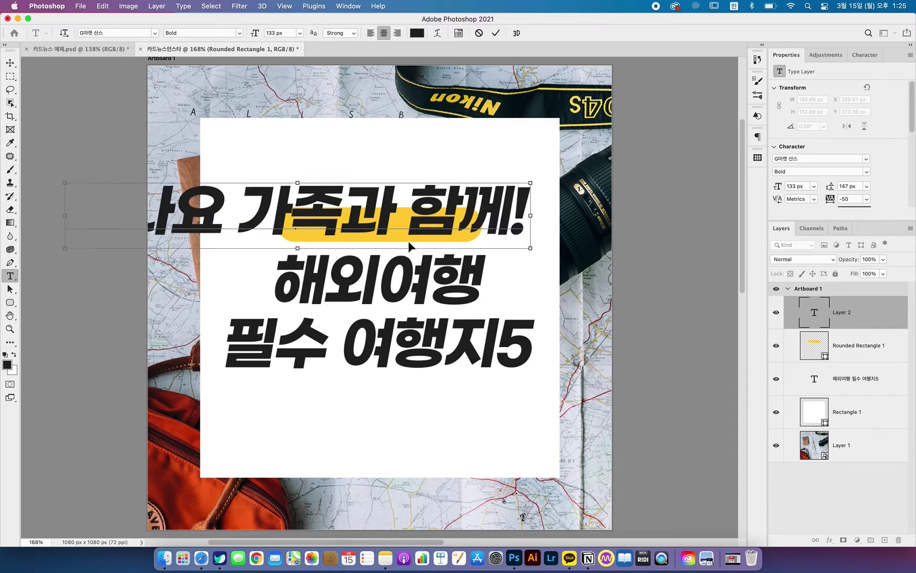
Format the whole tagline in the 카페24 빛나는별 font at 59 px in white #ffffff
key("super+a")
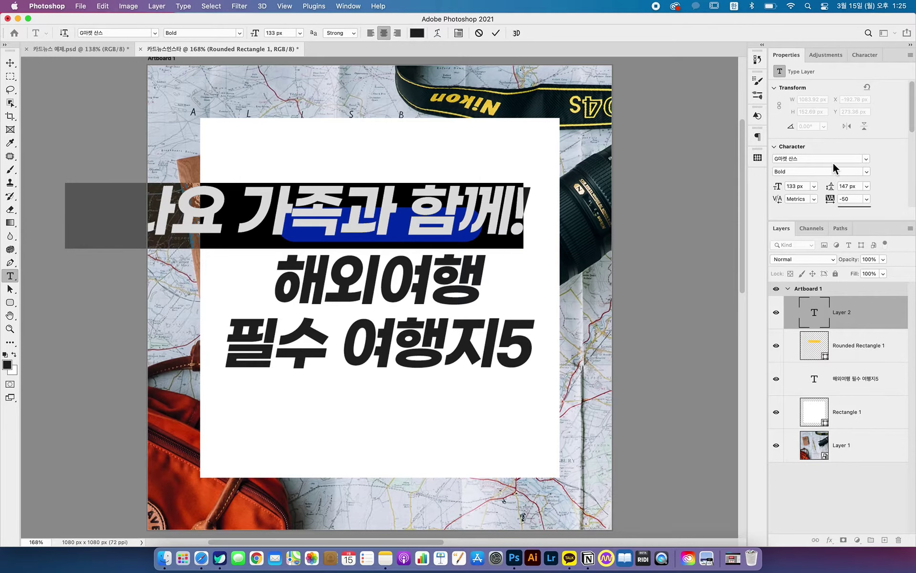
left_click(866, 159)
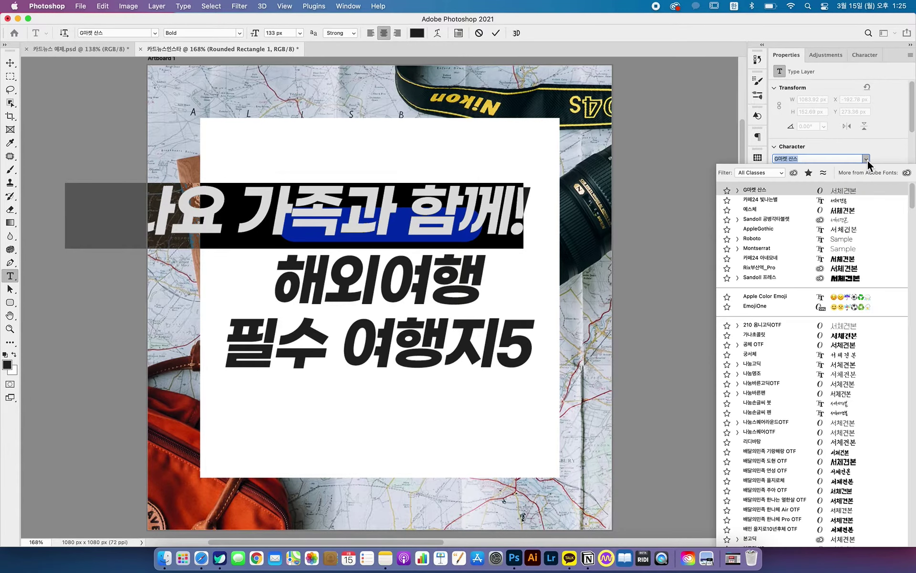
left_click(789, 201)
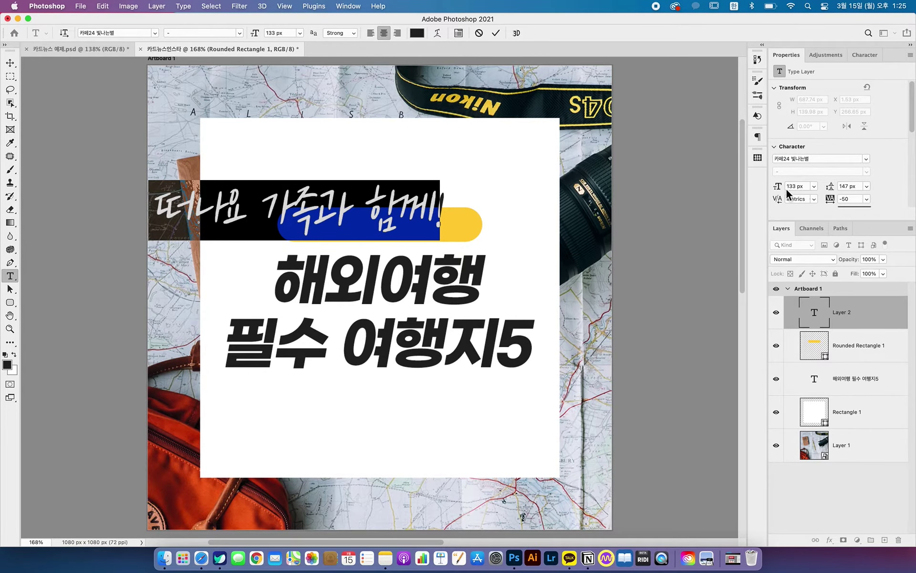
left_click_drag(786, 190, 744, 194)
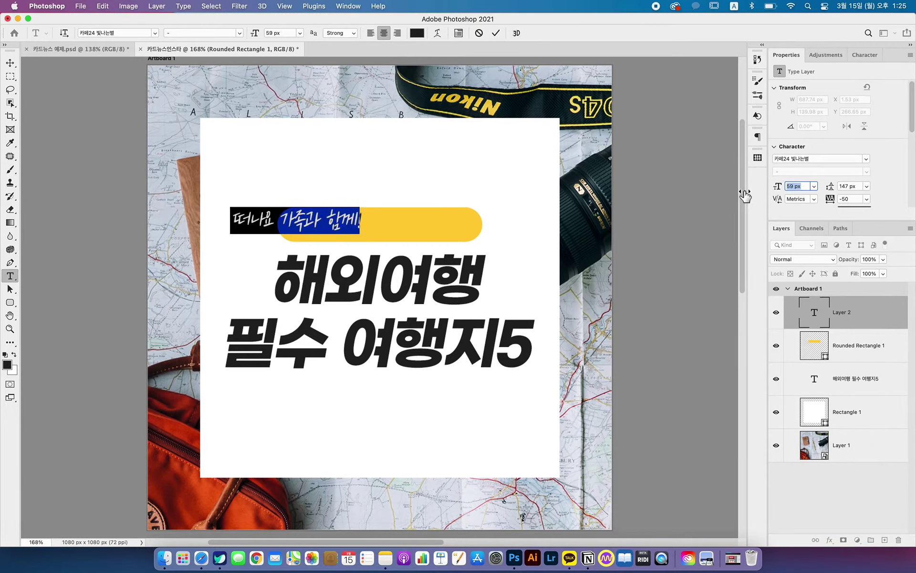
scroll(864, 202, "down", 1)
left_click(860, 191)
left_click_drag(706, 286, 618, 240)
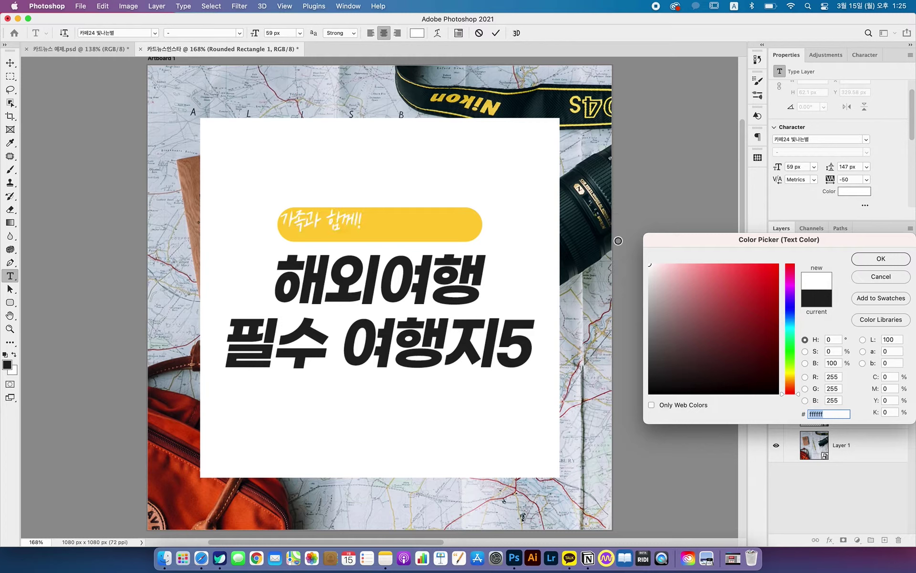
left_click(863, 261)
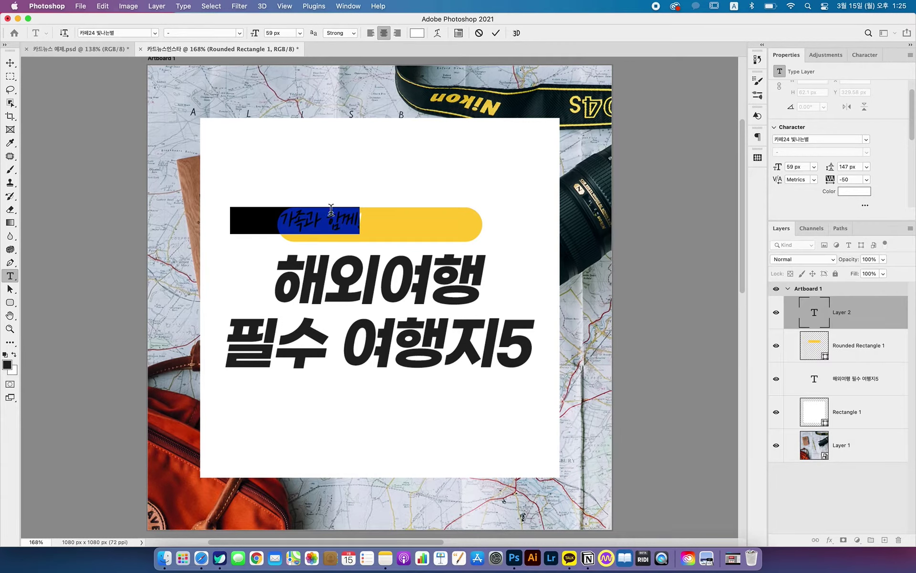
Center the white tagline inside the yellow rounded rectangle and commit the text
left_click_drag(336, 226, 433, 222)
left_click(14, 67)
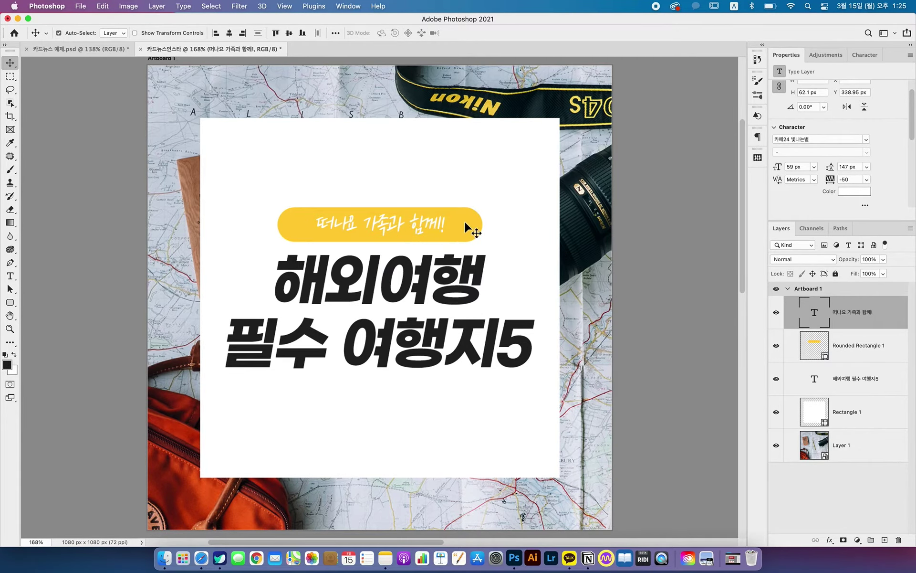
key("z")
key("v")
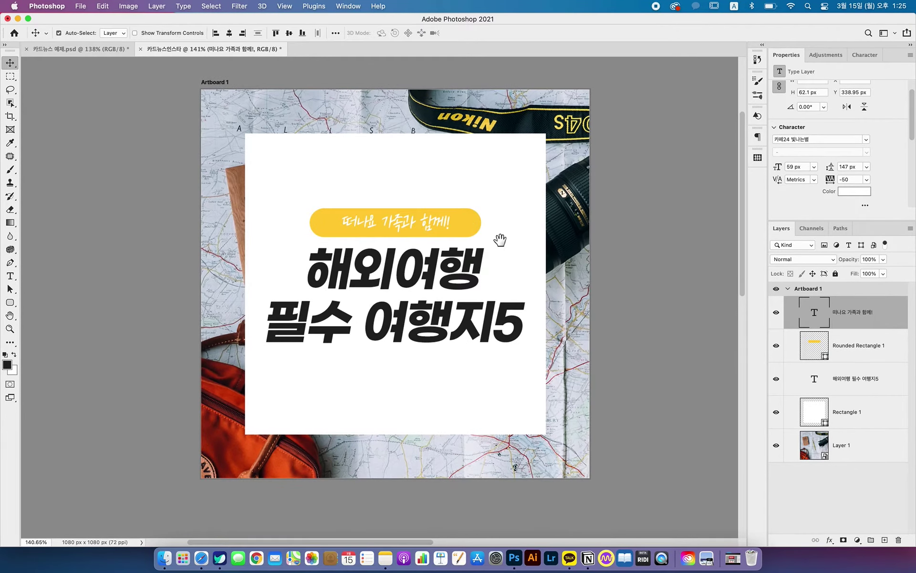
Tighten the kerning at the word space between 필수 and 여행지5 in the title and commit the text
key("super+alt+a")
left_click(482, 265)
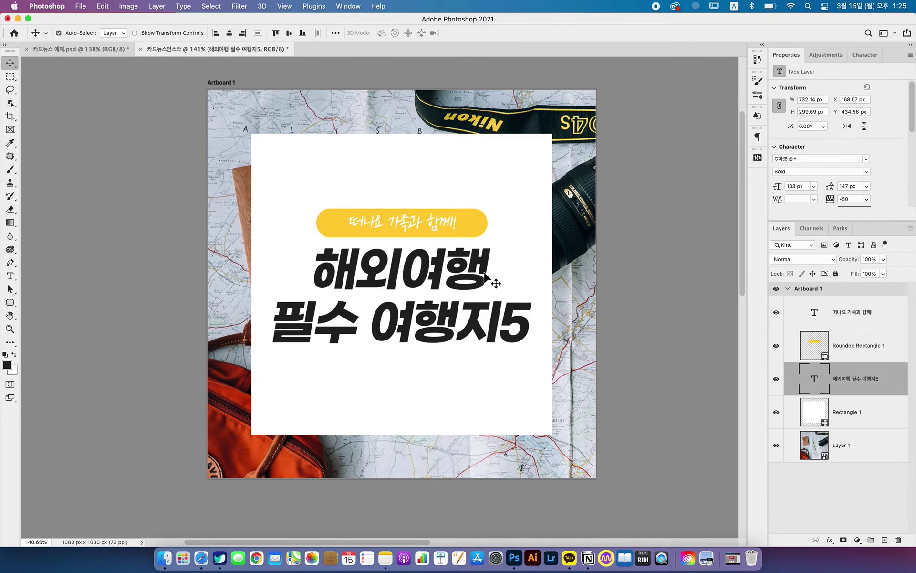
left_click(8, 278)
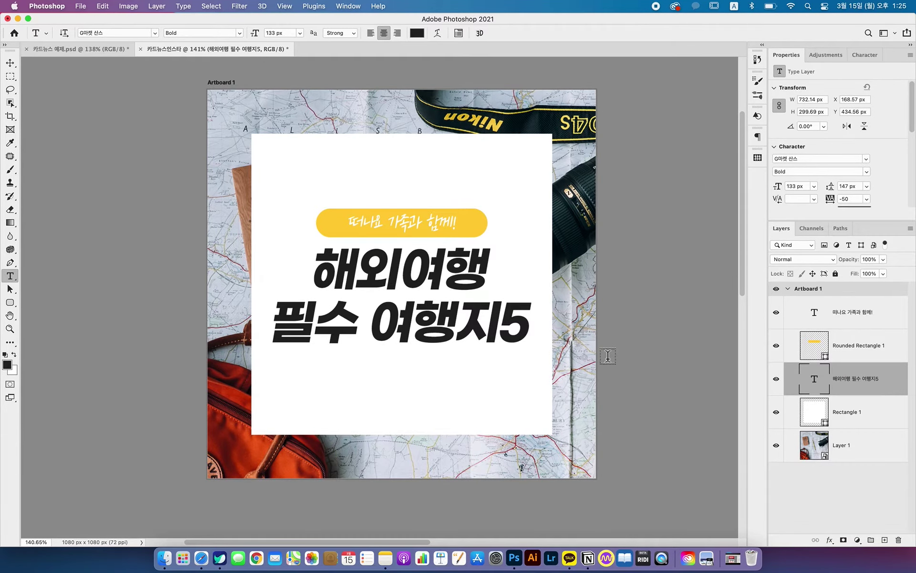
left_click(365, 331)
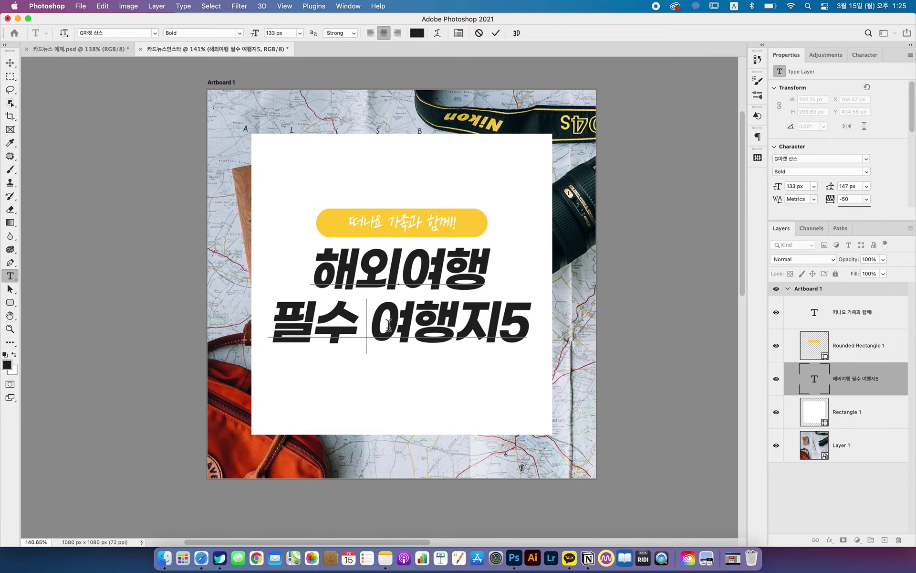
double_click(359, 326)
key("shift+Right")
key("shift+Right")
key("shift+Right")
left_click(364, 323)
key("alt+Left")
key("alt+Left")
key("alt+Left")
key("alt+Left")
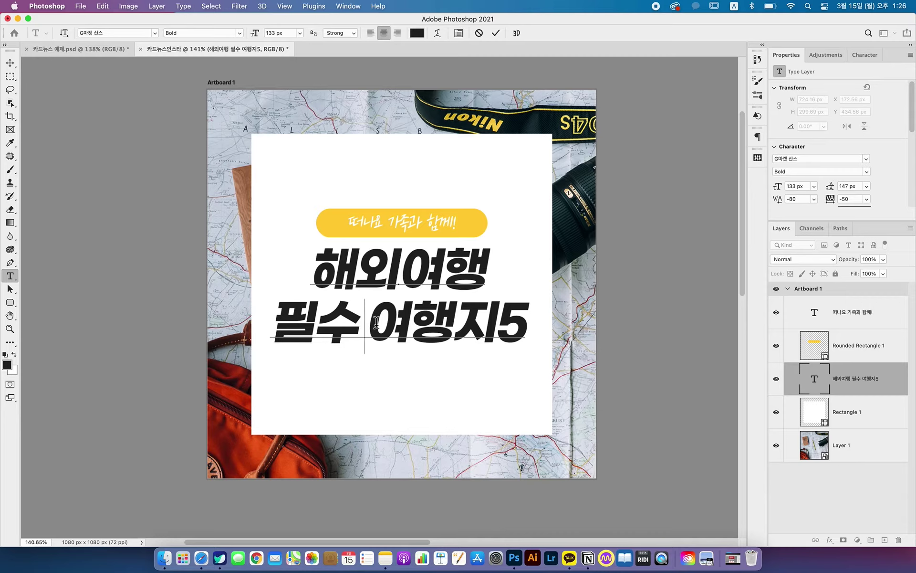
key("alt+Left")
key("alt+Left")
key("alt+Left")
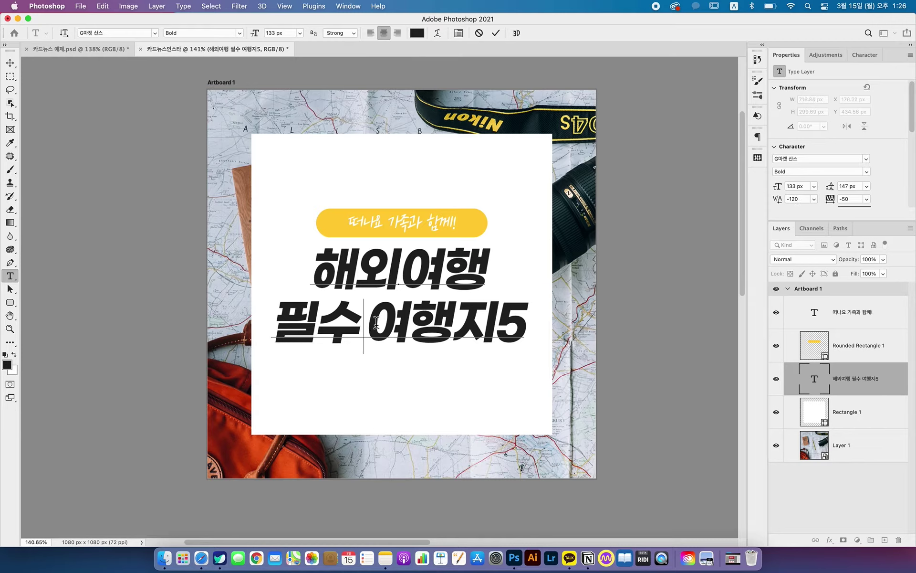
key("alt+Right")
key("alt+Right")
key("Escape")
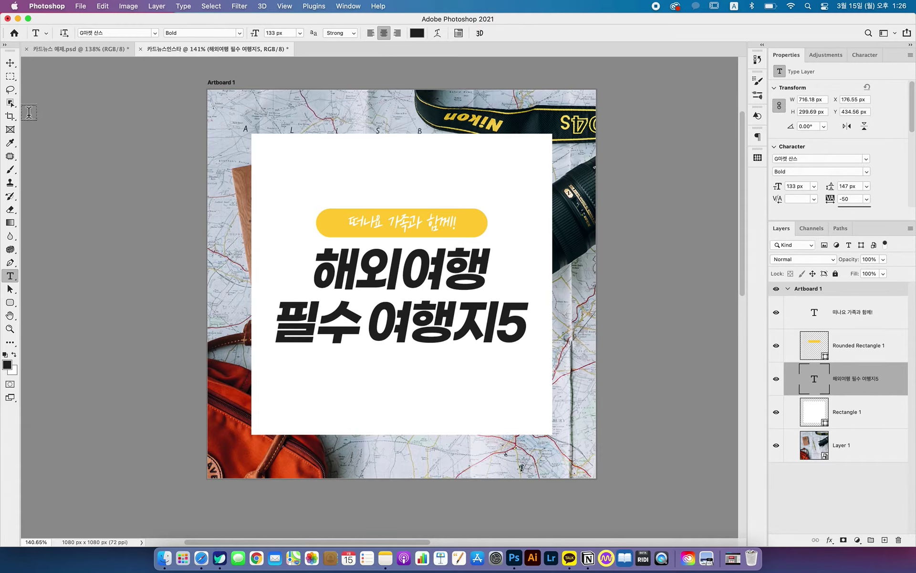
Center the title text layer horizontally on the artboard
left_click(20, 67)
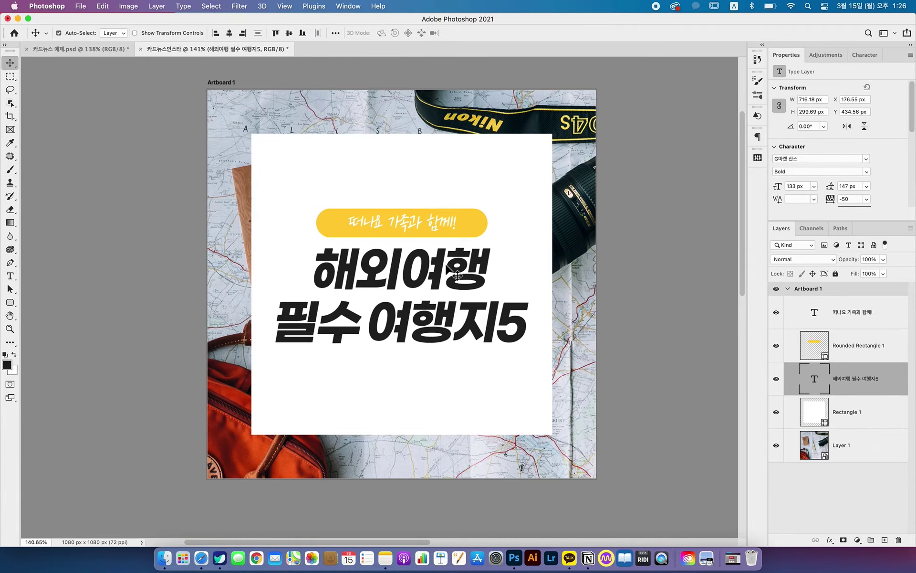
key("super+a")
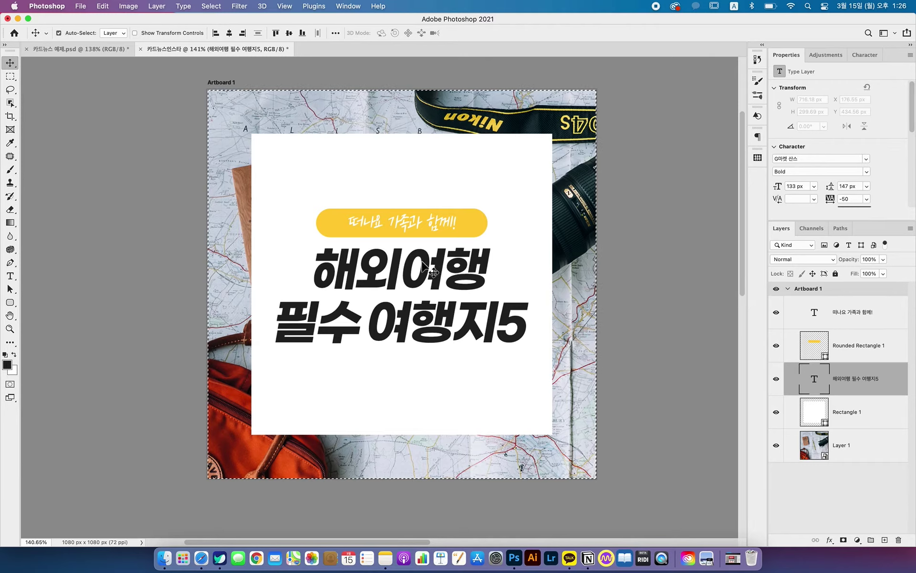
left_click(14, 67)
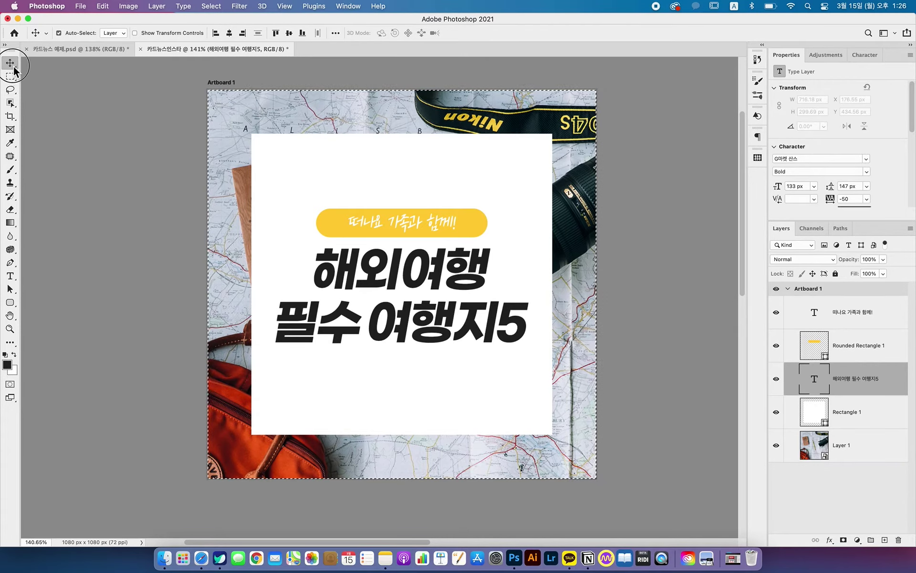
left_click(229, 33)
key("super+d")
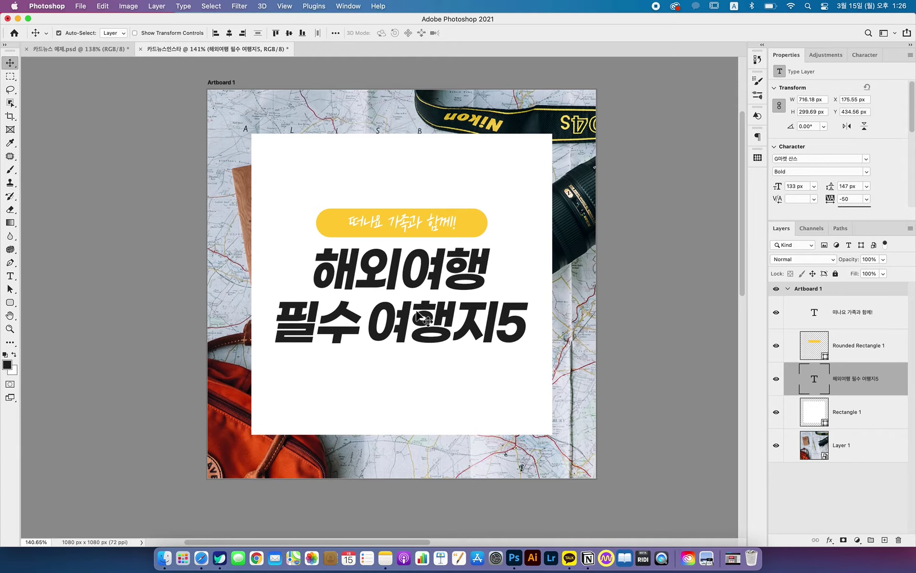
Center the tagline text and its yellow rounded rectangle horizontally on the artboard
left_click(430, 220)
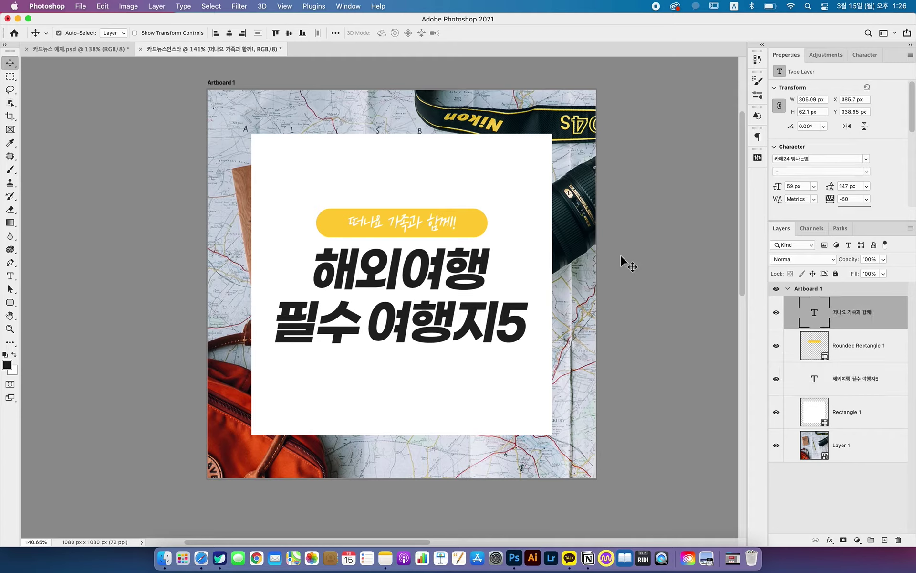
left_click(850, 343, "shift")
left_click(787, 345)
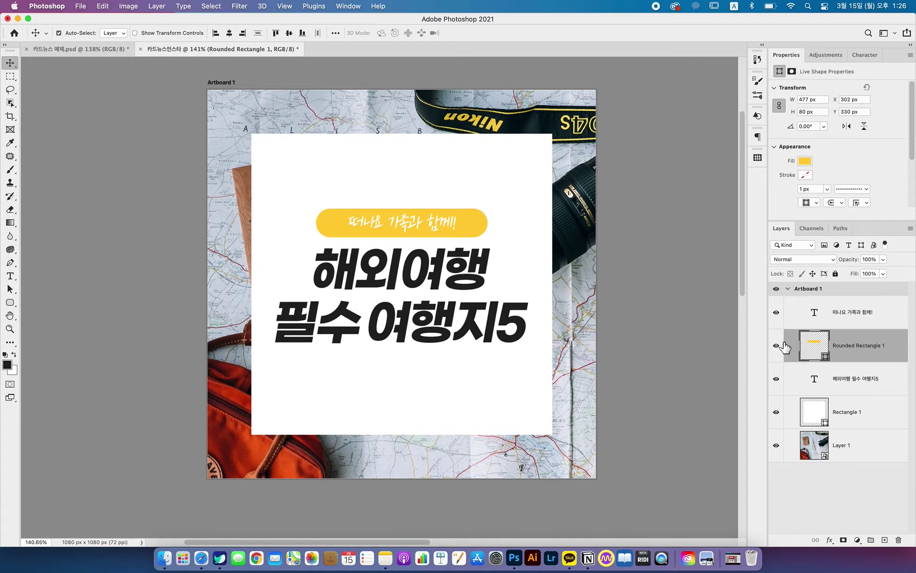
left_click(776, 346)
left_click(775, 345)
left_click(776, 312)
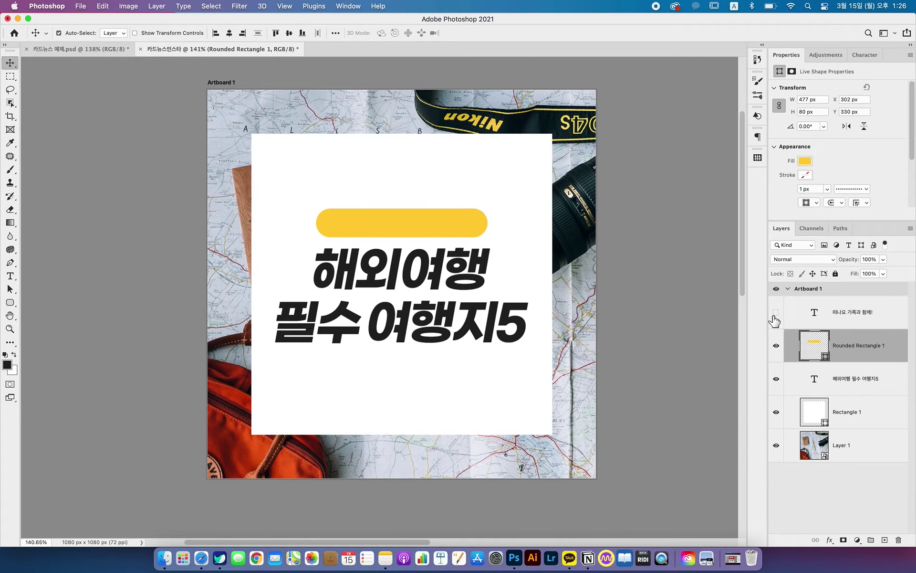
left_click(776, 312)
left_click(879, 322, "shift")
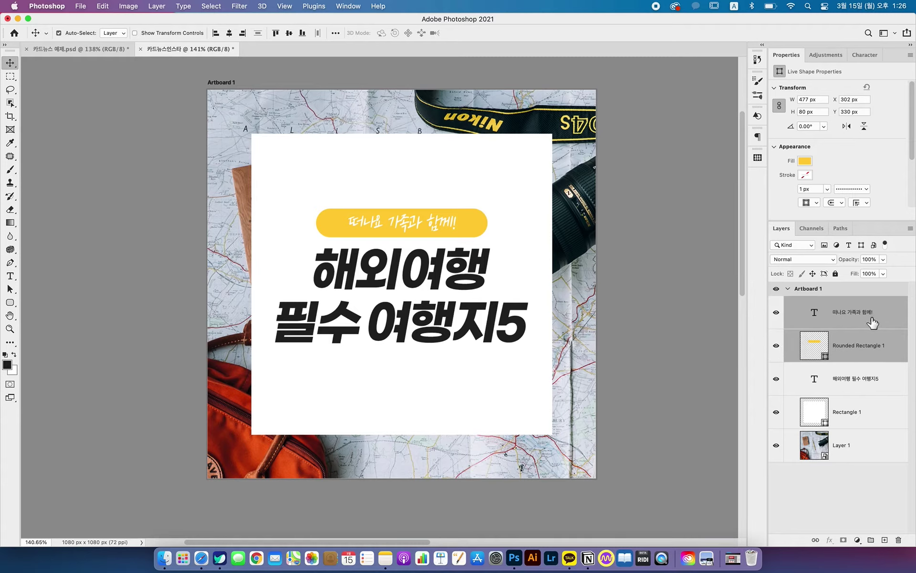
key("super+a")
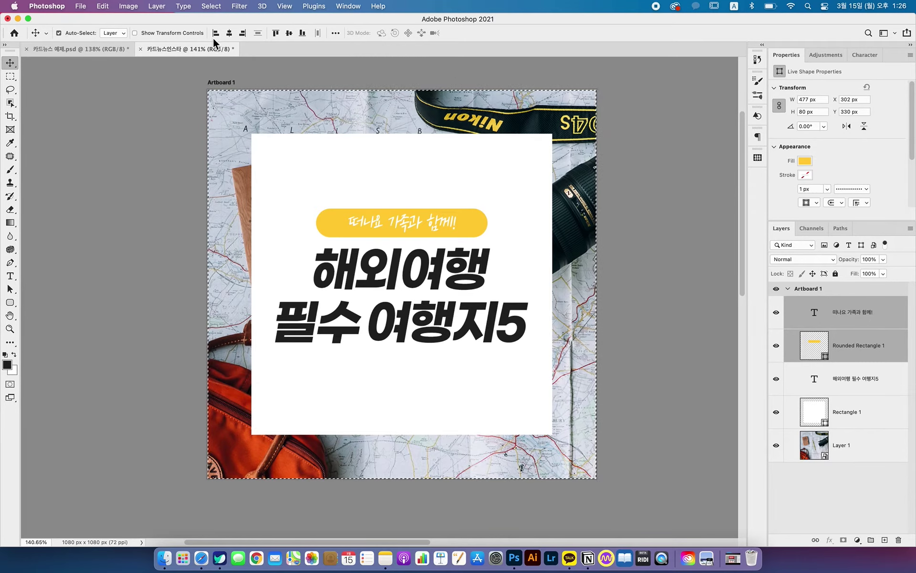
left_click(59, 33)
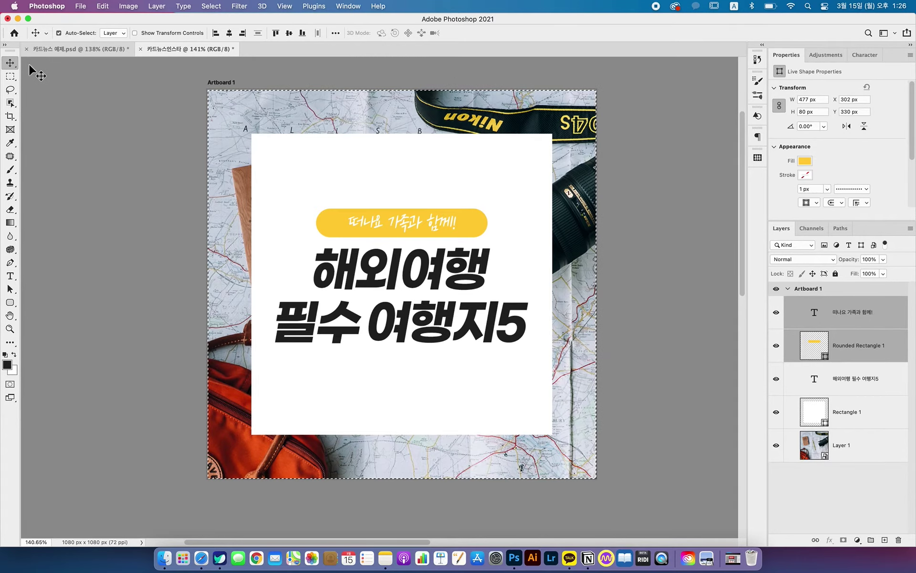
left_click(229, 34)
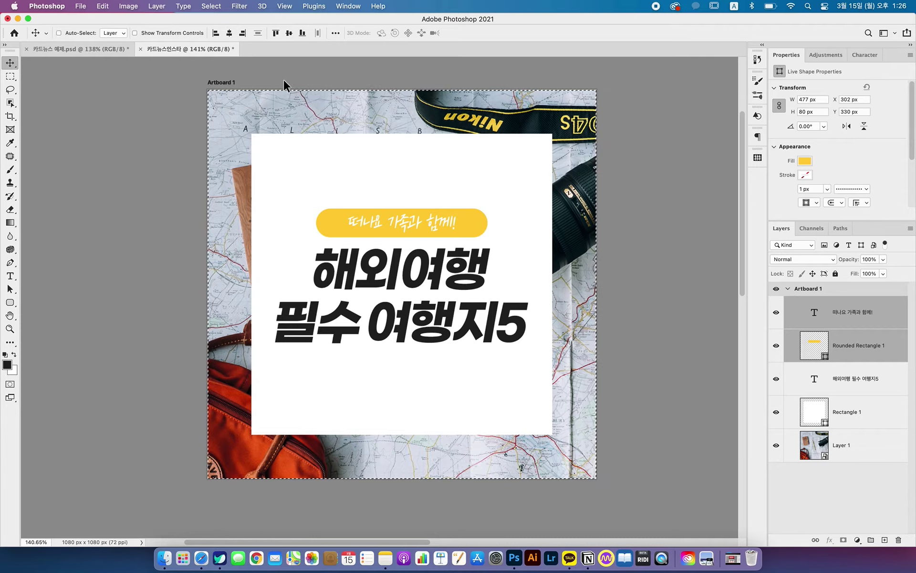
key("super+d")
left_click(625, 205)
Nudge the tagline text down 3 px inside the yellow rounded rectangle
left_click(866, 348)
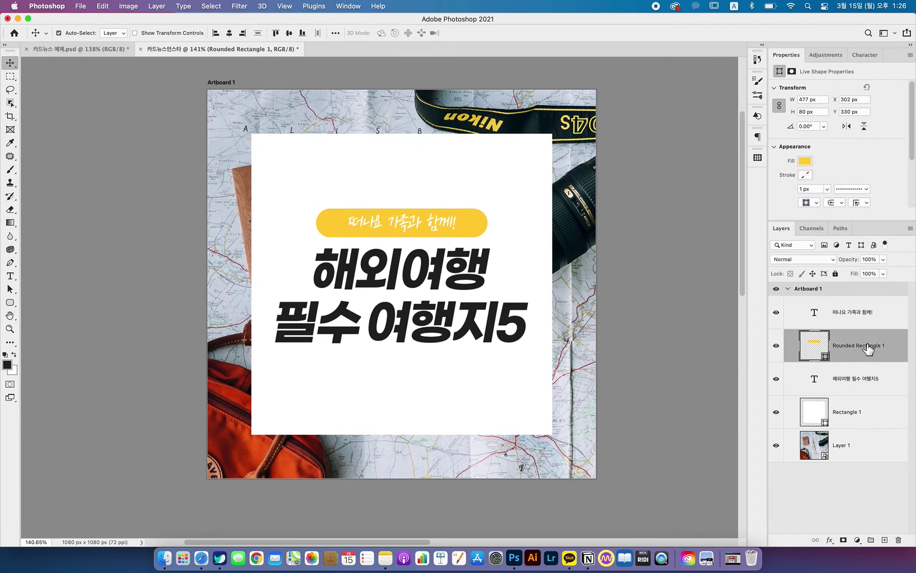
key("Up")
key("Up")
key("Up")
left_click(868, 322)
key("Down")
key("Down")
key("Down")
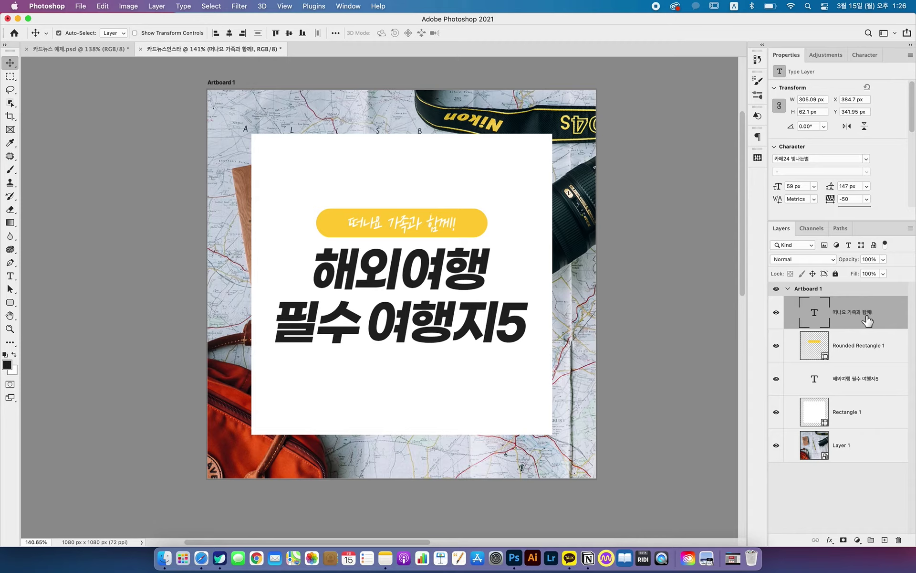
Move the tagline, rounded rectangle and title together up 3 px and center them horizontally on the artboard
left_click(864, 387, "shift")
left_click(776, 313)
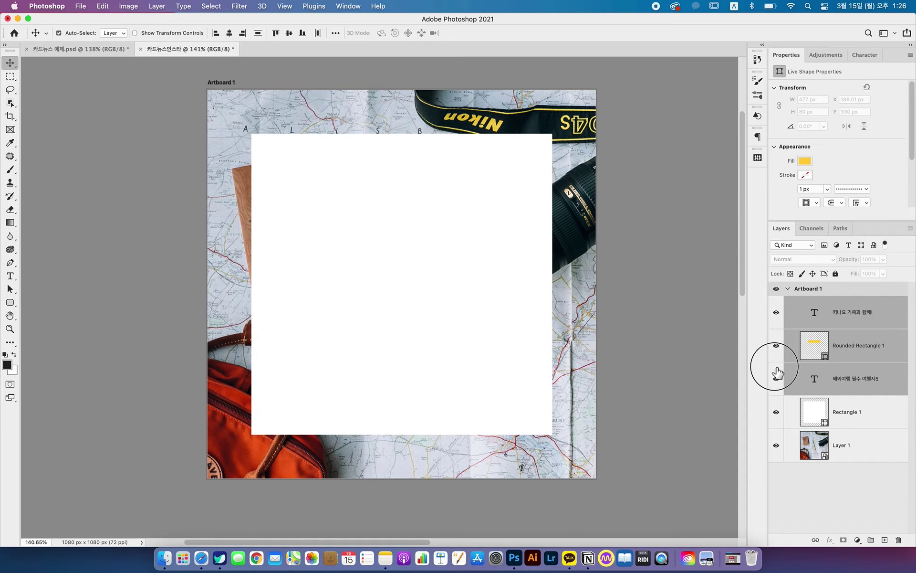
key("shift+Up")
key("shift+Up")
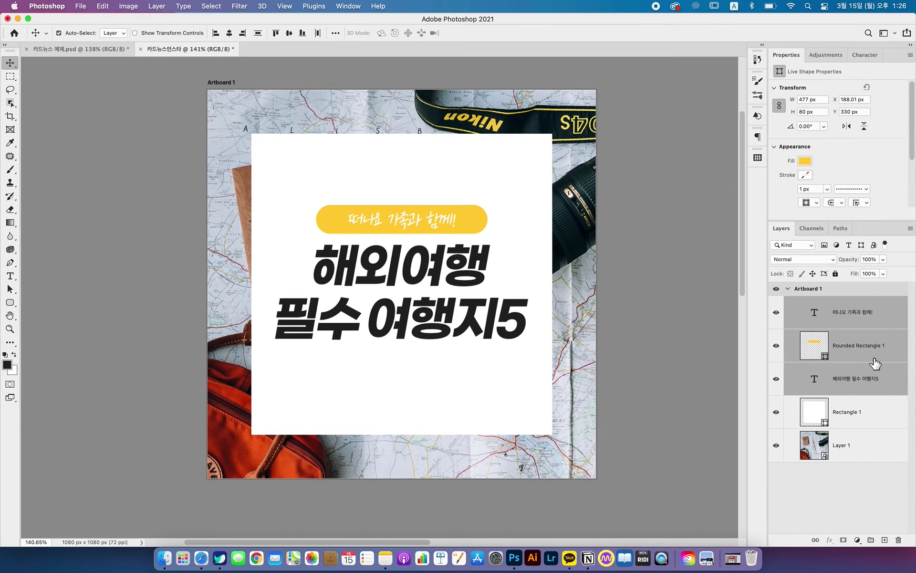
key("shift+Down")
key("shift+Down")
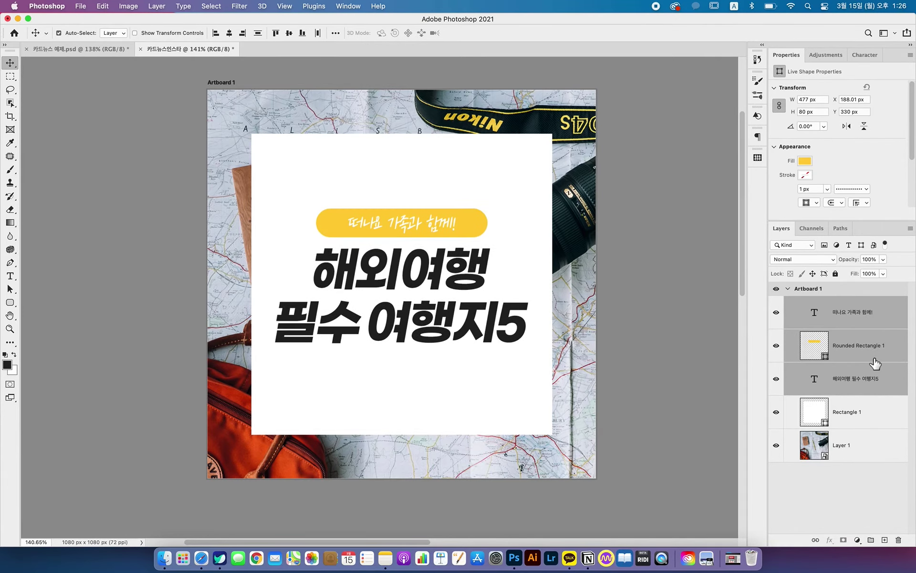
key("Up")
key("Up")
key("Up")
key("Right")
key("Left")
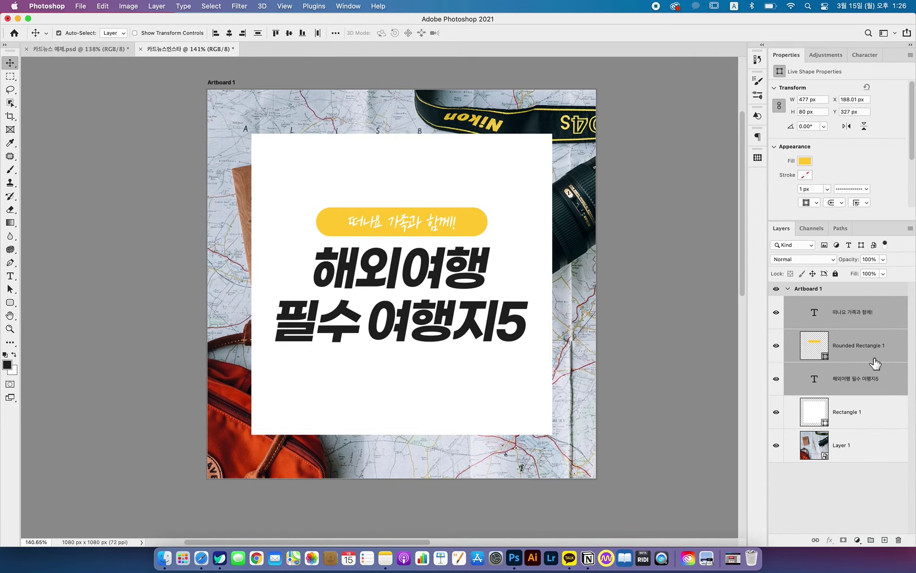
key("super+a")
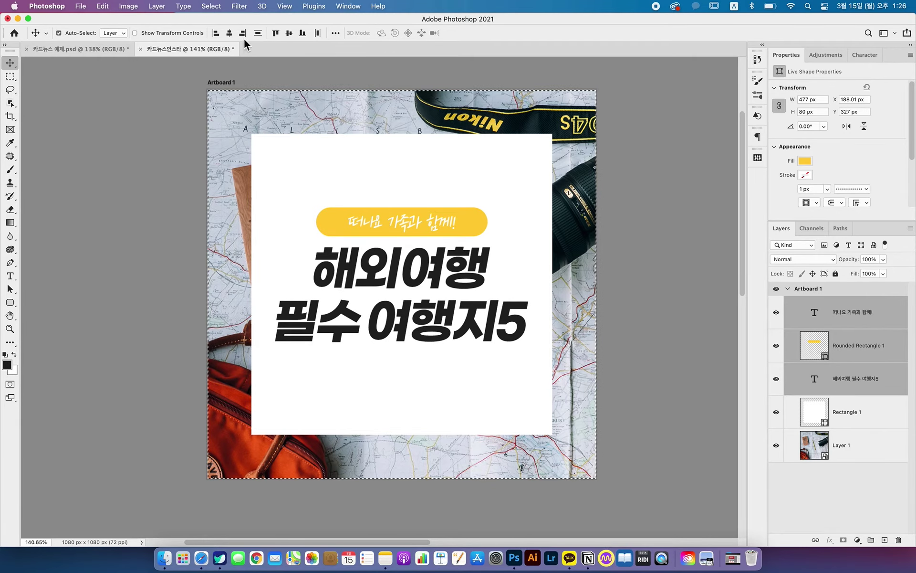
left_click(231, 33)
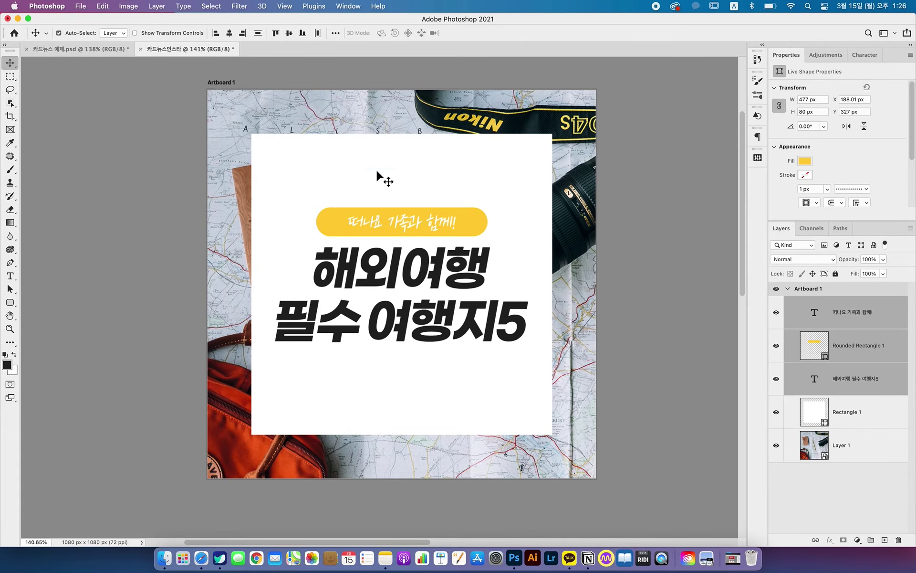
Scale the background photo to about 41.21% and reposition it so the camera, notebook, bag and brochures frame the white square
left_click(575, 215)
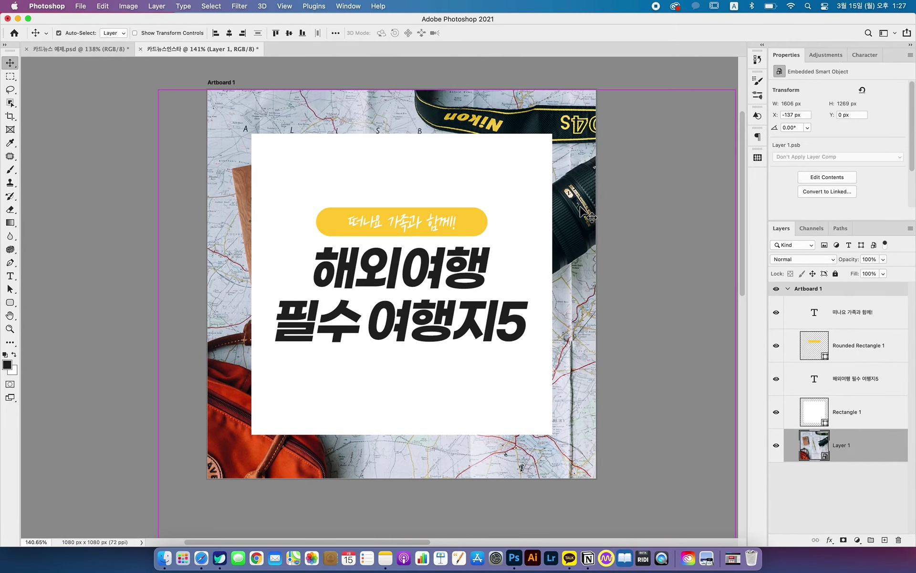
scroll(580, 206, "right", 2)
scroll(580, 206, "up", 2)
key("super+t")
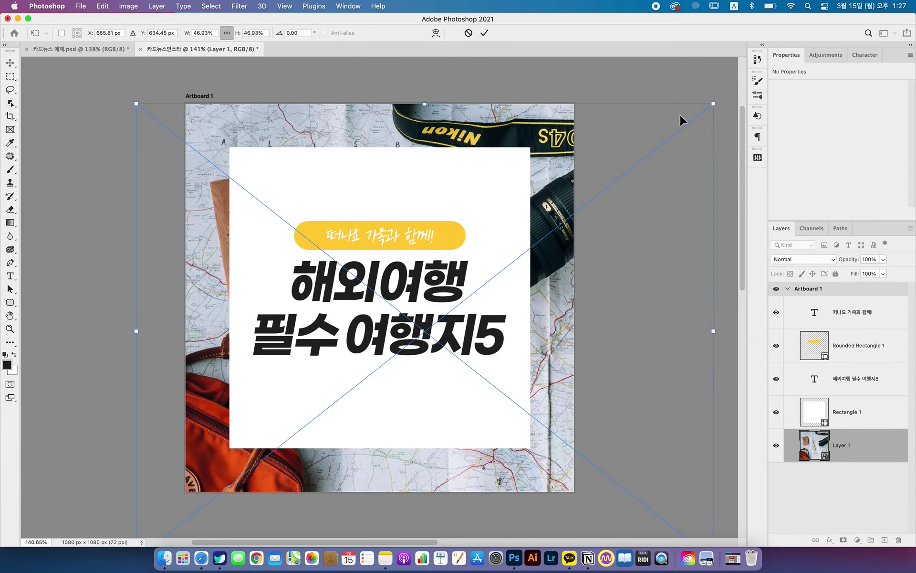
left_click_drag(714, 106, 620, 178)
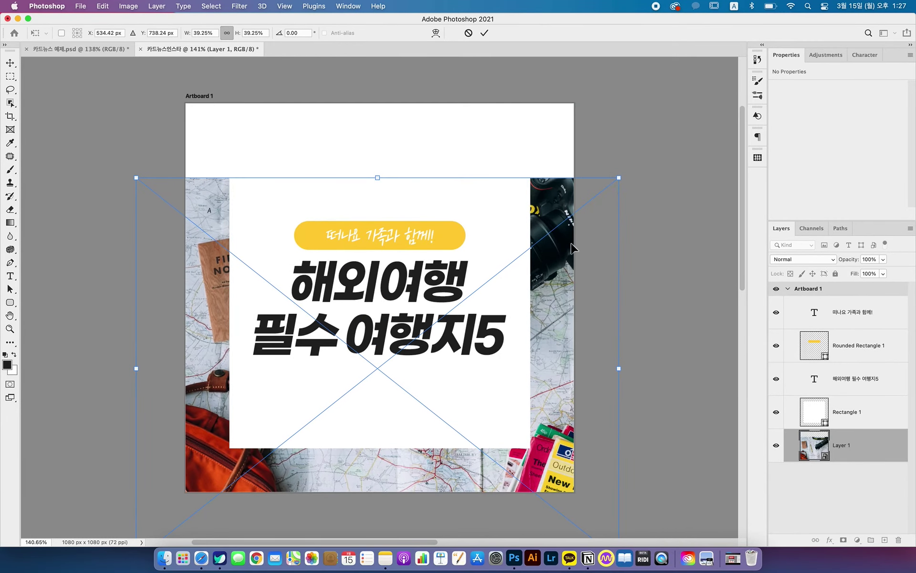
left_click_drag(574, 246, 576, 165)
left_click_drag(621, 97, 644, 78)
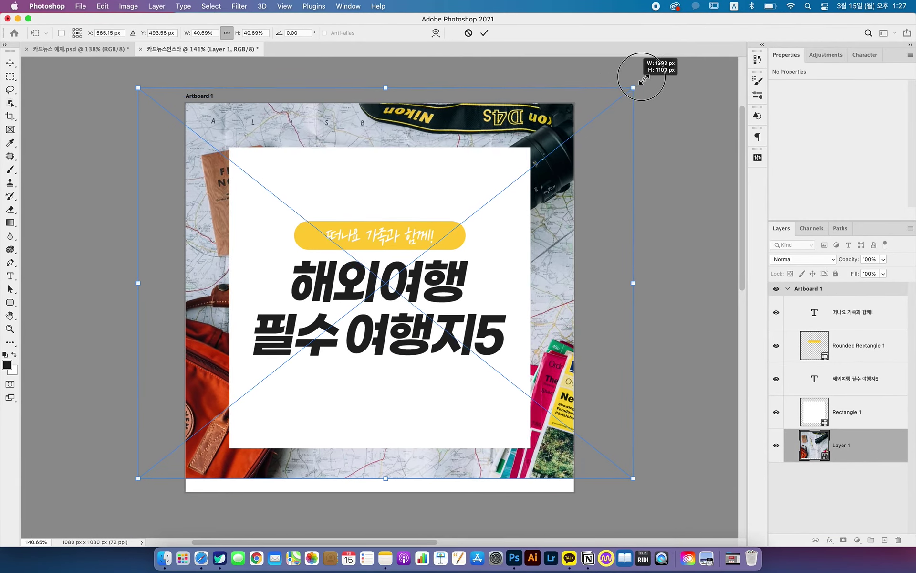
left_click_drag(611, 133, 576, 159)
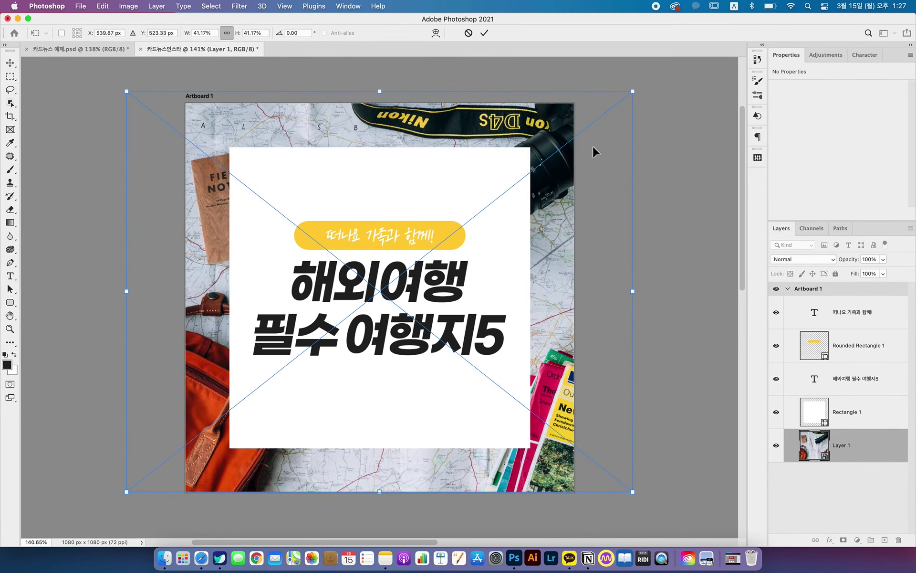
left_click_drag(634, 92, 628, 129)
left_click_drag(573, 302, 593, 118)
left_click_drag(583, 177, 554, 294)
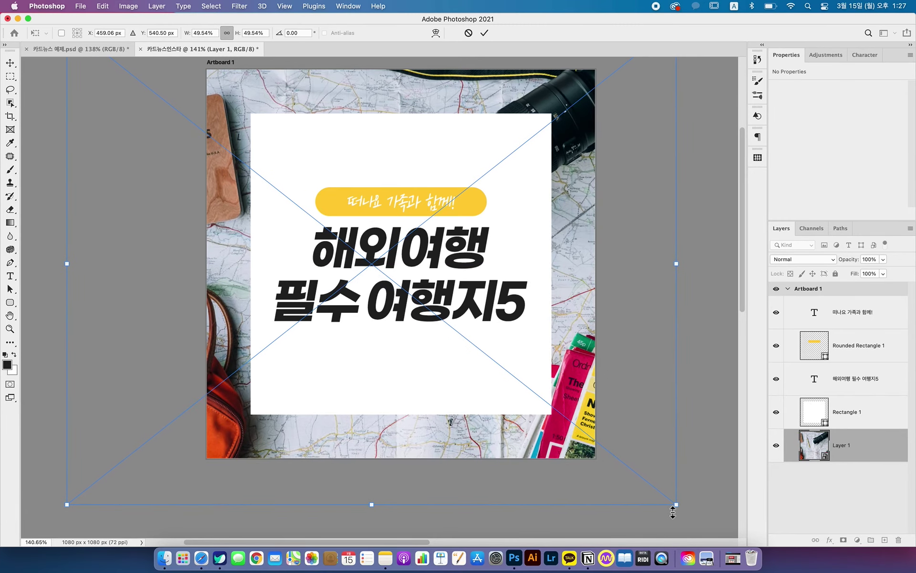
left_click_drag(676, 507, 622, 477)
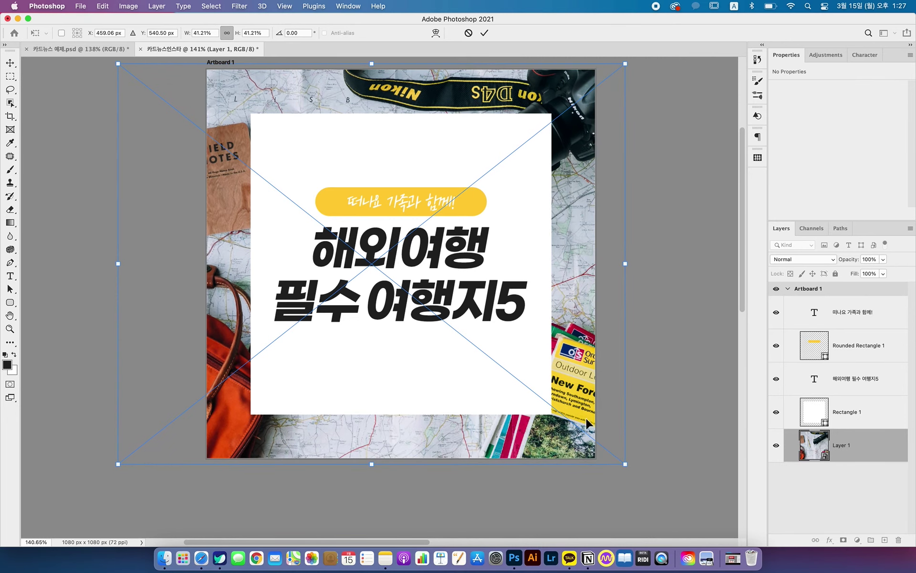
left_click_drag(585, 415, 588, 415)
key("Return")
Nudge the background photo to X -227 px and Y -8 px
key("shift+Right")
key("shift+Right")
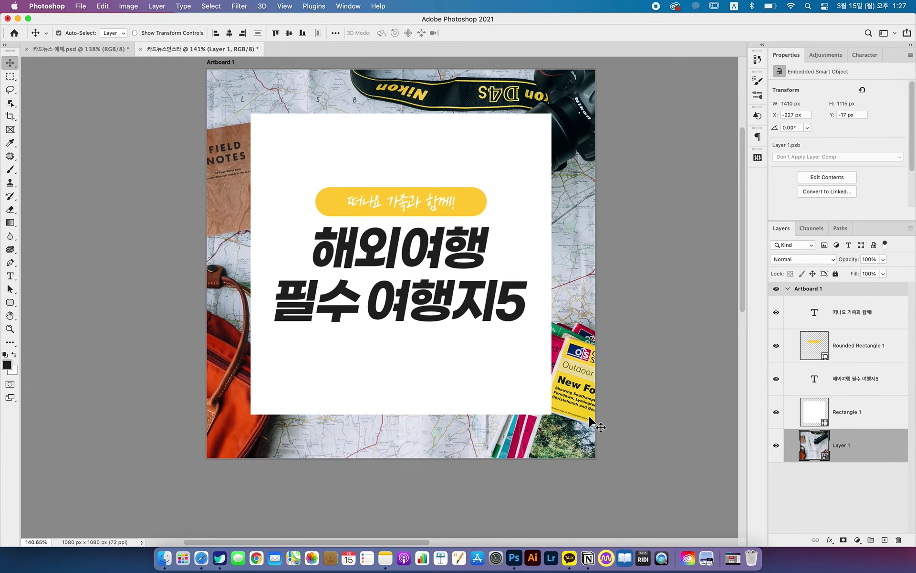
key("shift+Left")
key("shift+Left")
key("shift+Down")
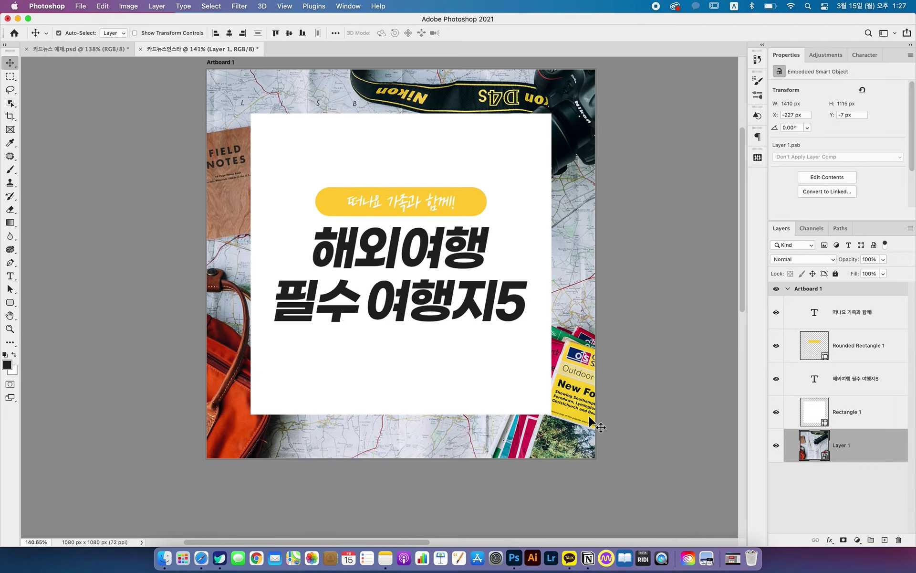
key("Up")
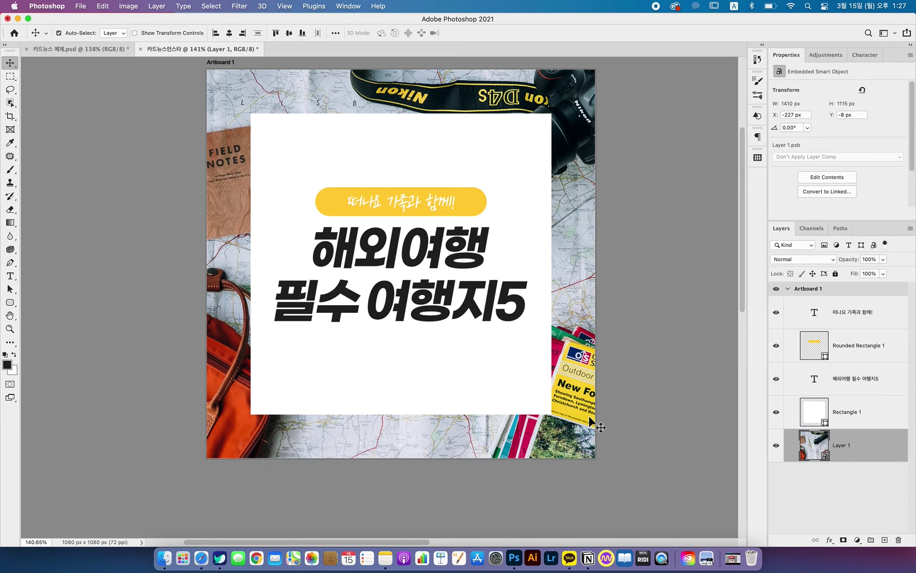
Compare the finished cover with the cover artboard in the example document 카드뉴스 예제.psd, returning to 카드뉴스인스타
left_click_drag(588, 414, 586, 434)
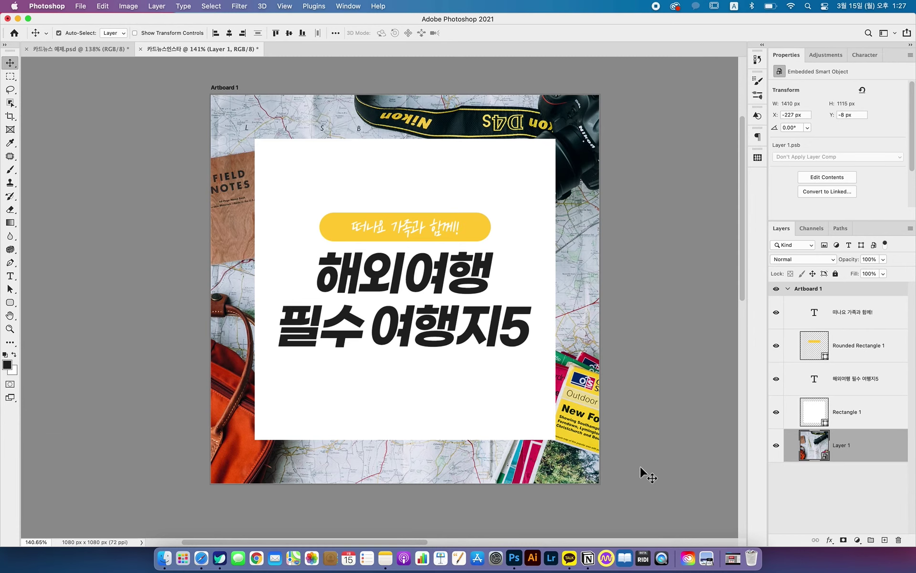
left_click(81, 45)
scroll(419, 224, "left", 3)
scroll(419, 225, "up", 1)
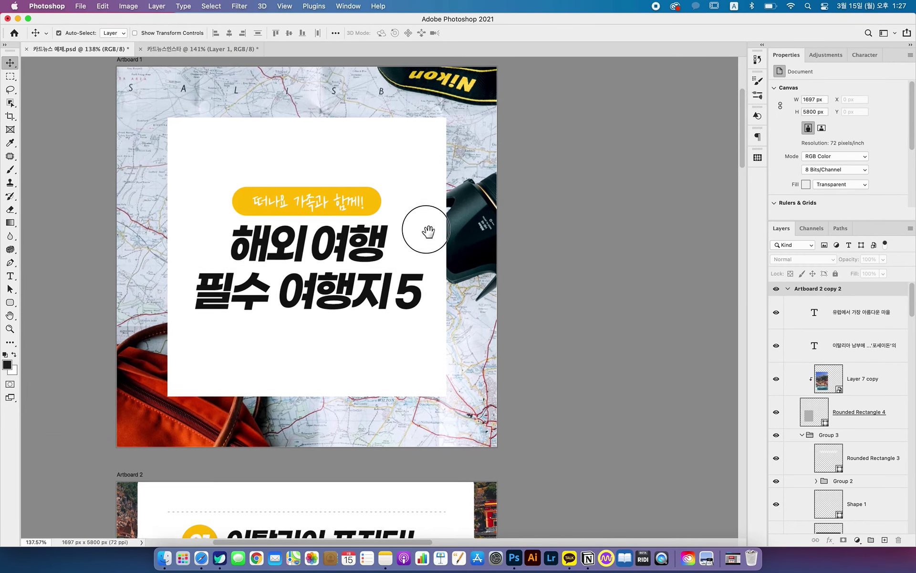
left_click(198, 48)
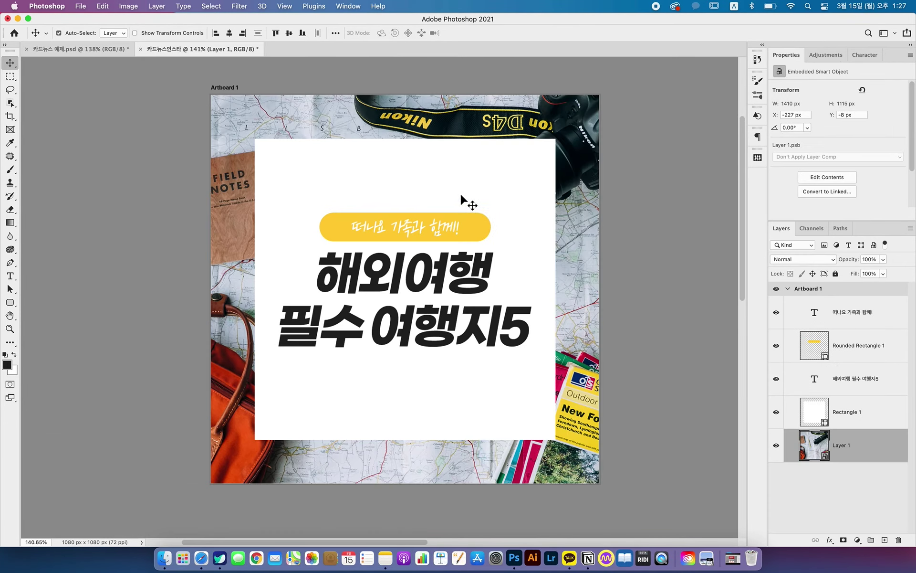
Add a new blank 1080 x 1080 px artboard directly below the cover artboard
left_click_drag(504, 257, 530, 236)
left_click_drag(458, 411, 470, 209)
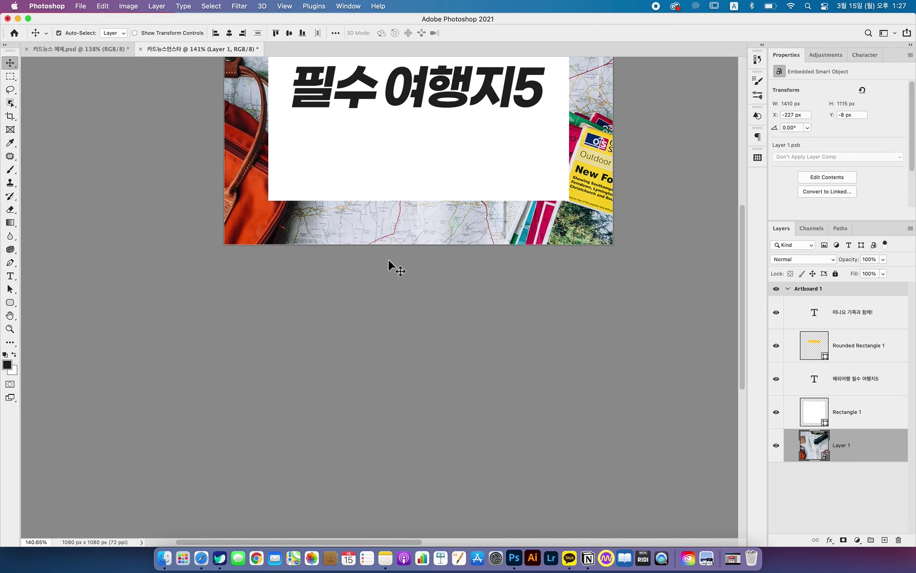
scroll(344, 240, "up", 5)
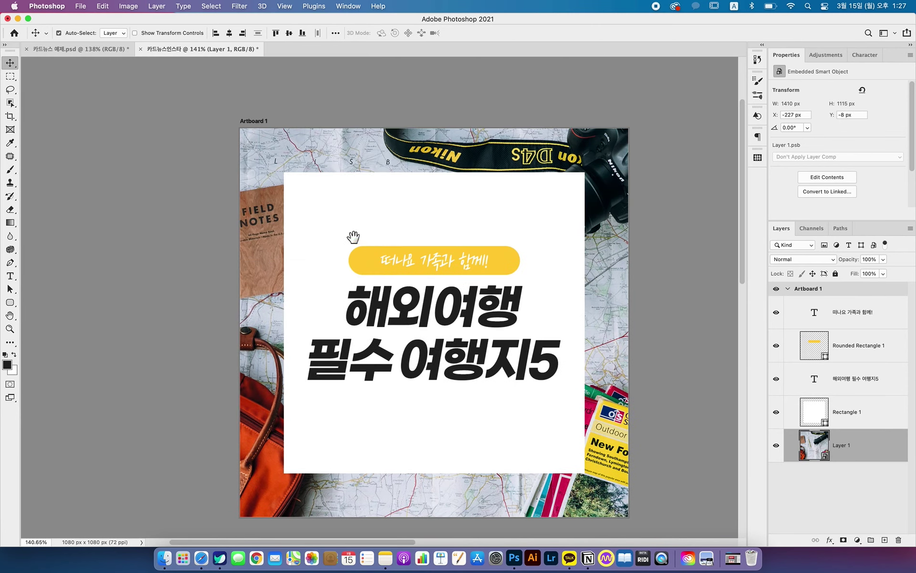
left_click(250, 120)
scroll(434, 326, "down", 6)
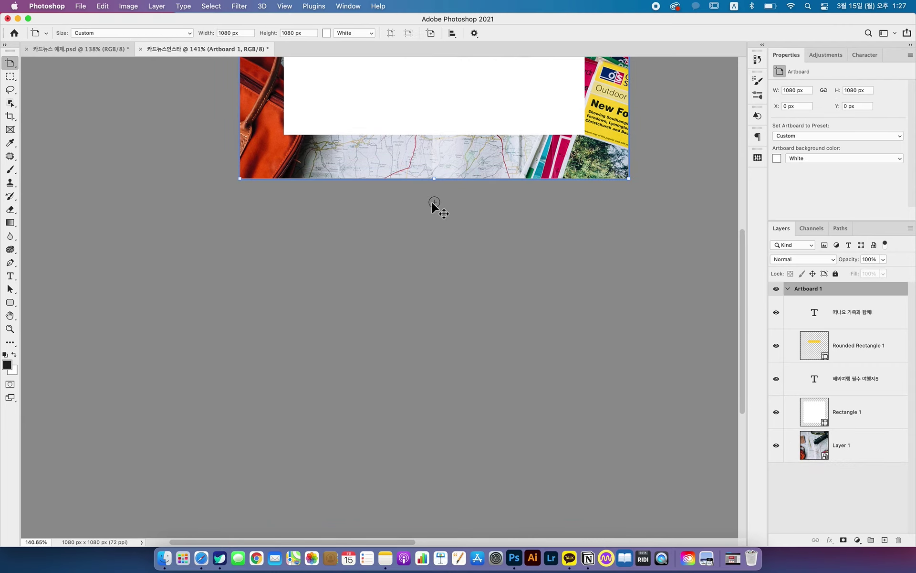
left_click(433, 202)
scroll(495, 281, "down", 3)
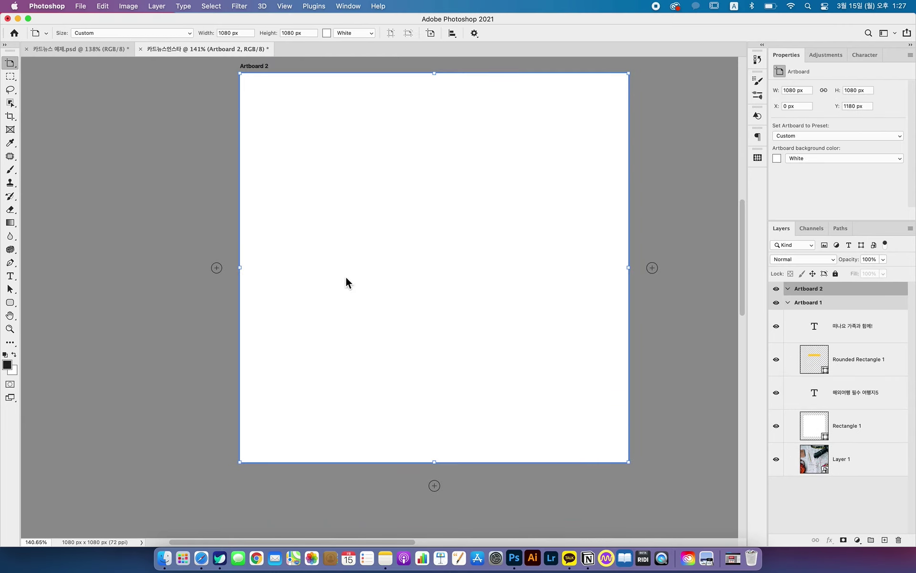
Examine the layout of the numbered destination pages in the example document 카드뉴스 예제.psd, returning to 카드뉴스인스타
left_click(78, 53)
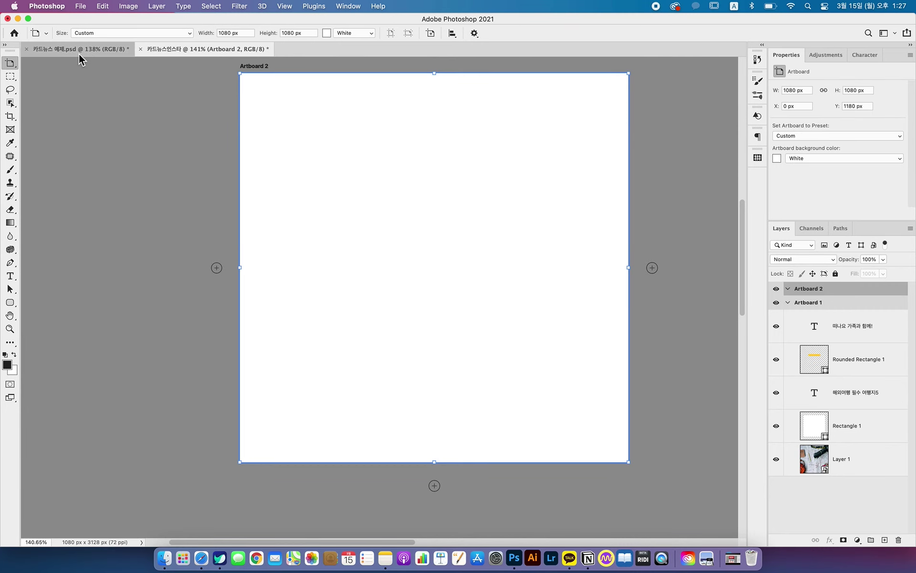
left_click_drag(373, 310, 387, 171)
scroll(387, 172, "down", 8)
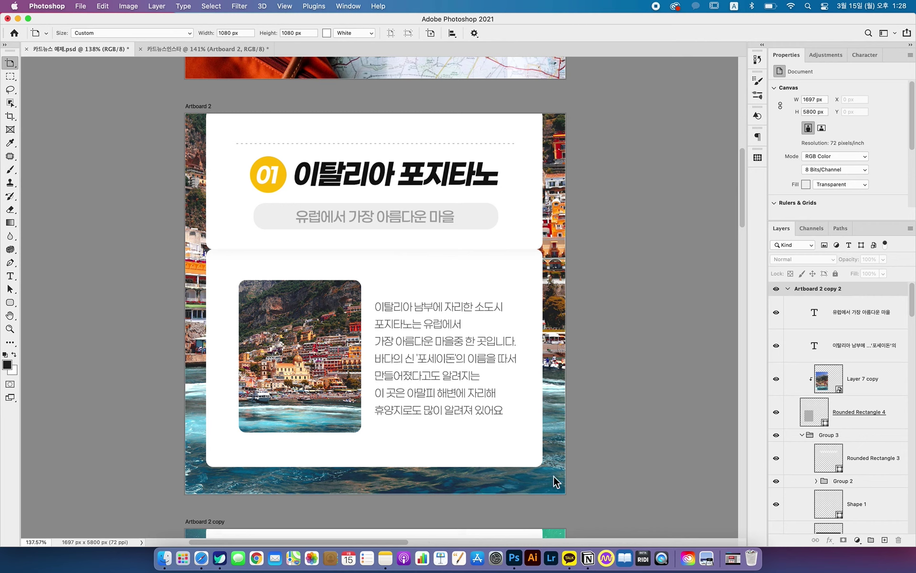
scroll(358, 182, "down", 12)
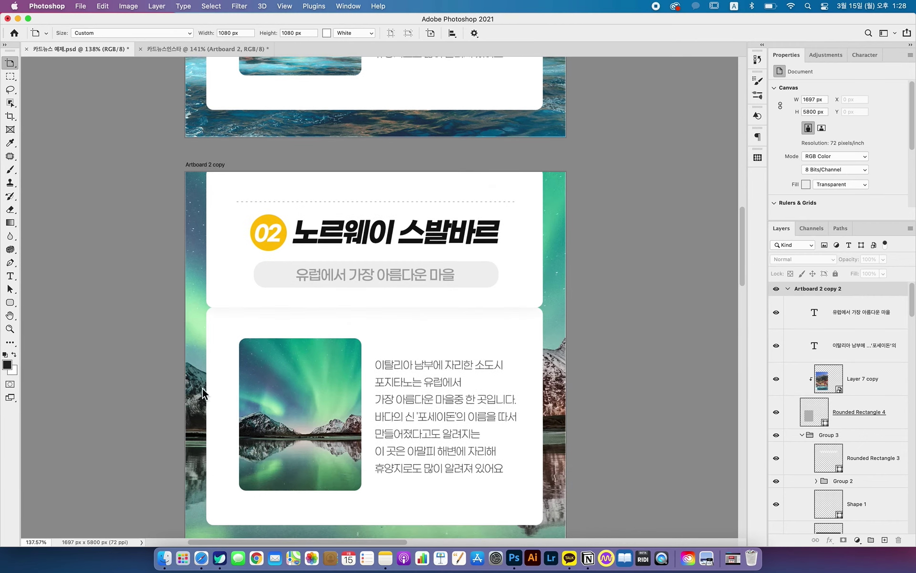
scroll(410, 297, "down", 1)
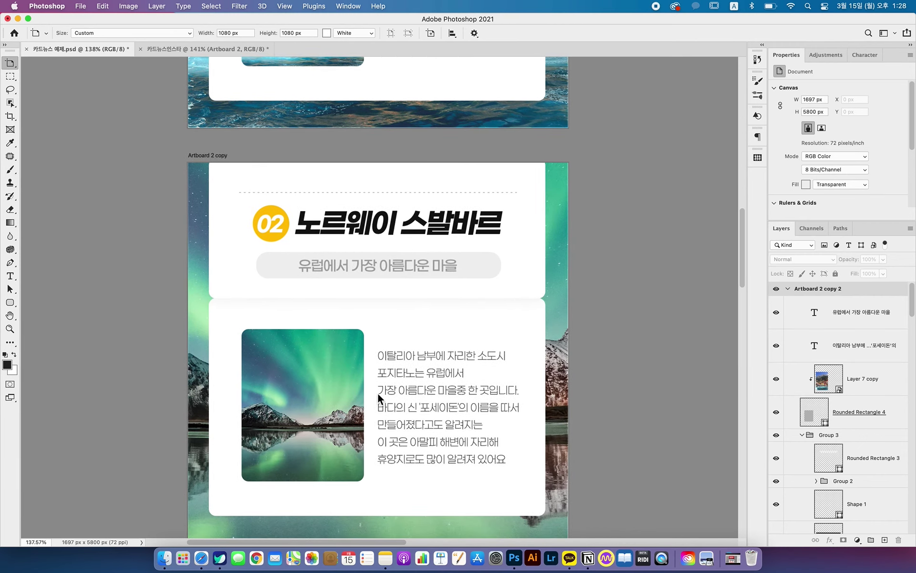
scroll(528, 331, "up", 20)
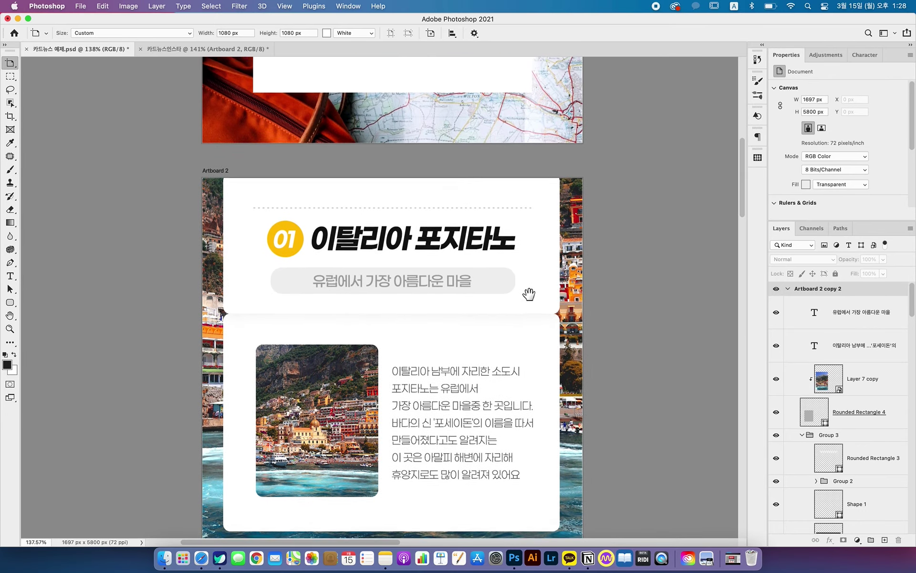
scroll(513, 252, "up", 3)
left_click(232, 54)
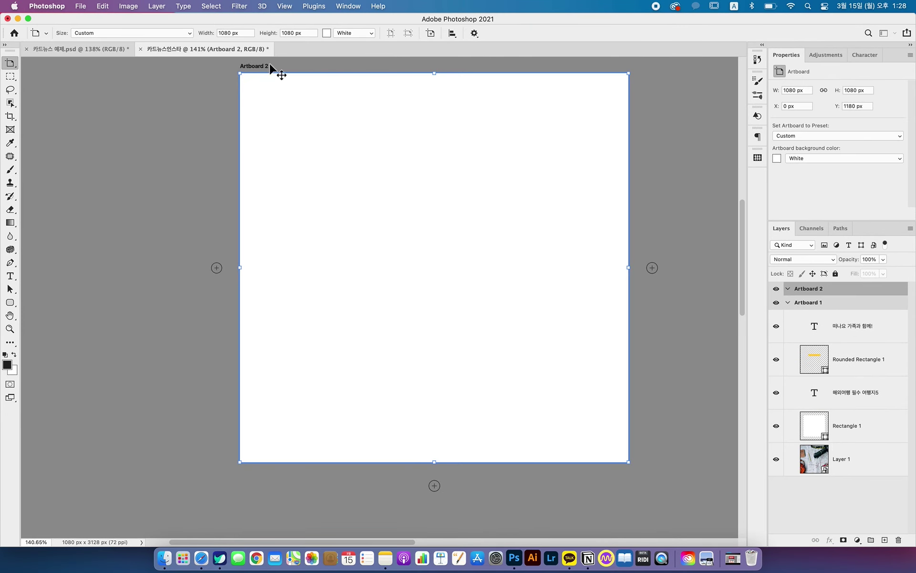
Return to the cover artboard and activate the Move tool in place of the Artboard tool
scroll(430, 191, "up", 10)
scroll(536, 287, "up", 3)
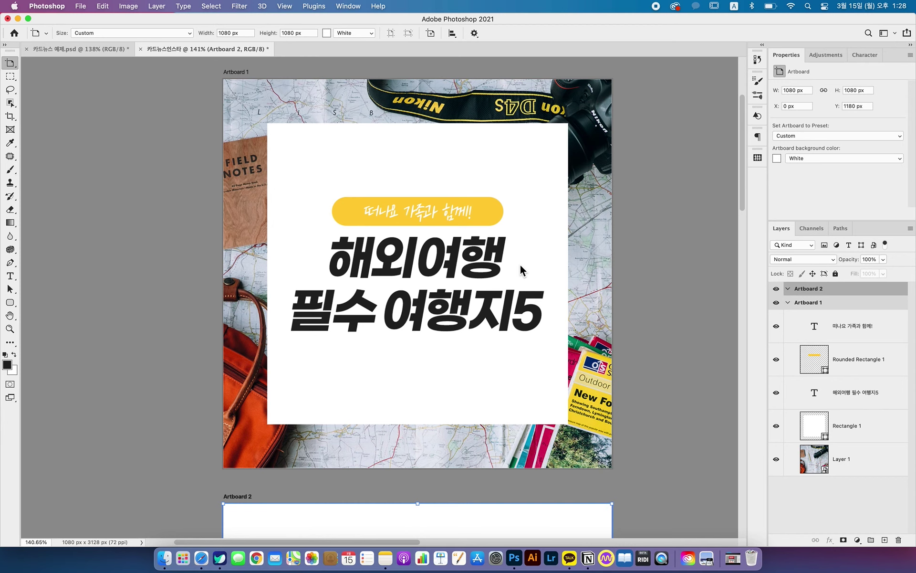
scroll(522, 267, "up", 2)
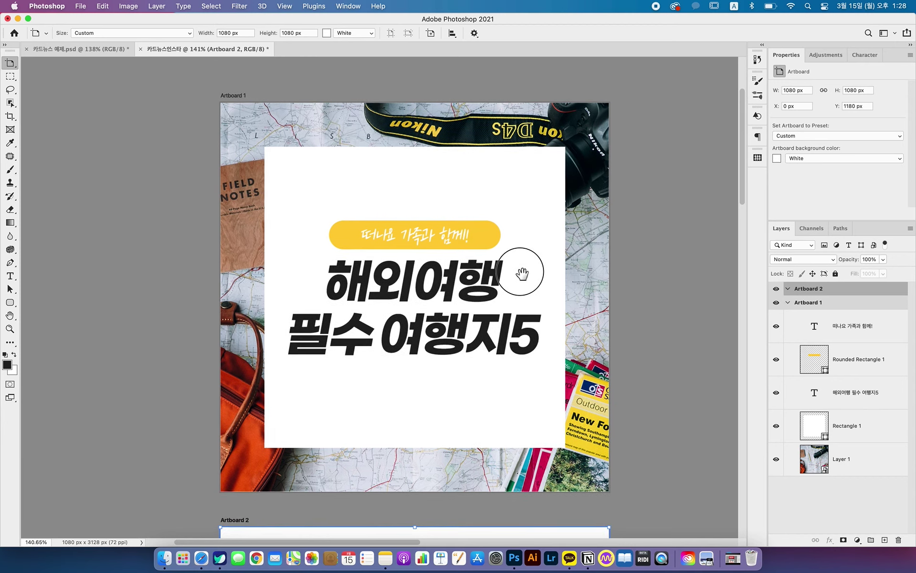
left_click(13, 71)
left_click(43, 63)
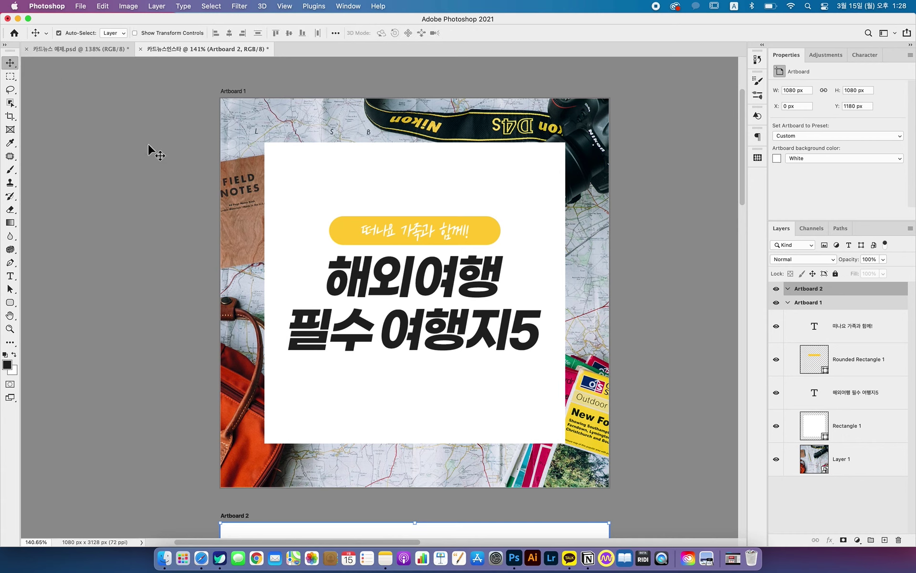